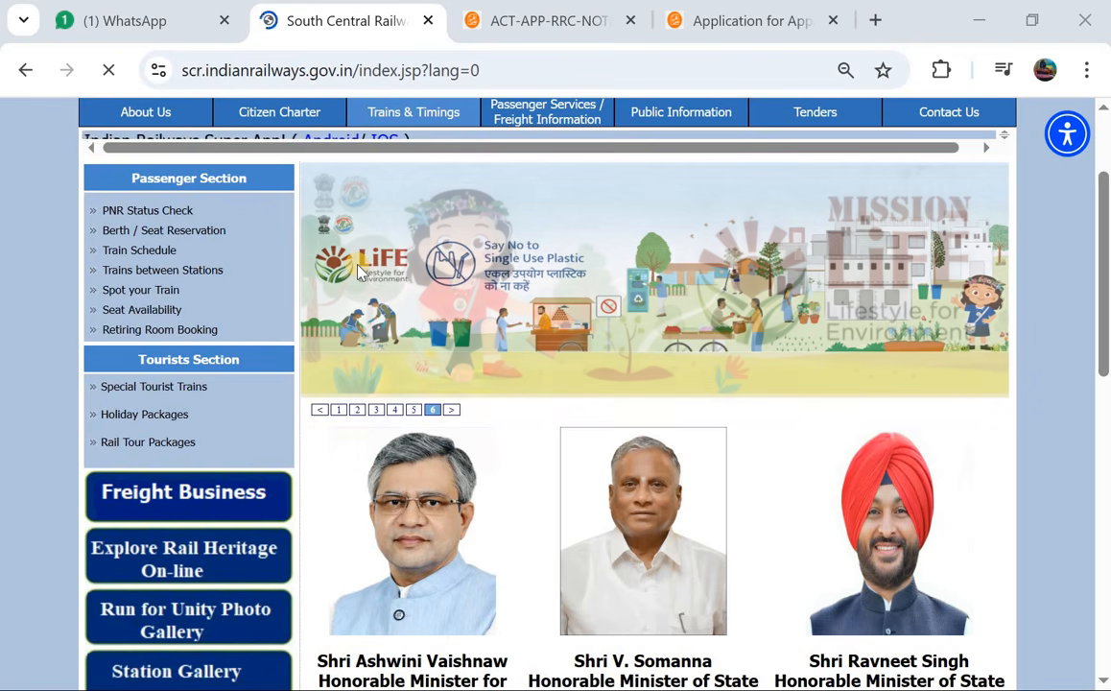
Read the ACT-APP-RRC notification's opening pages on dates, eligible districts, training units and trade-wise slots.
scroll(357, 272, up, 3)
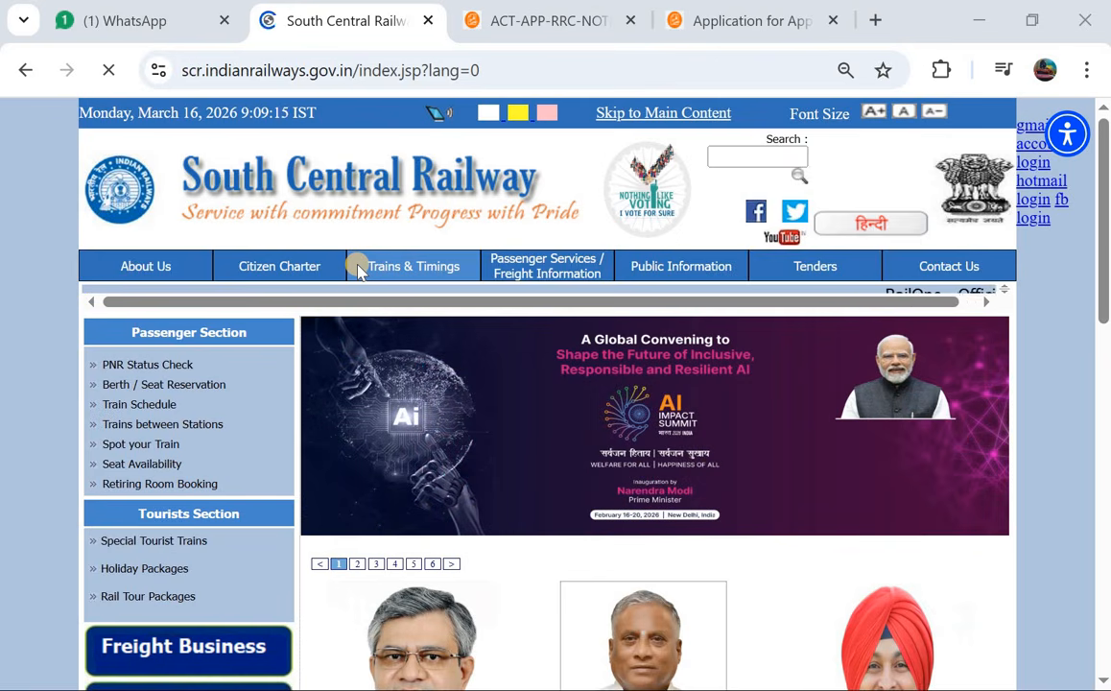
click(535, 19)
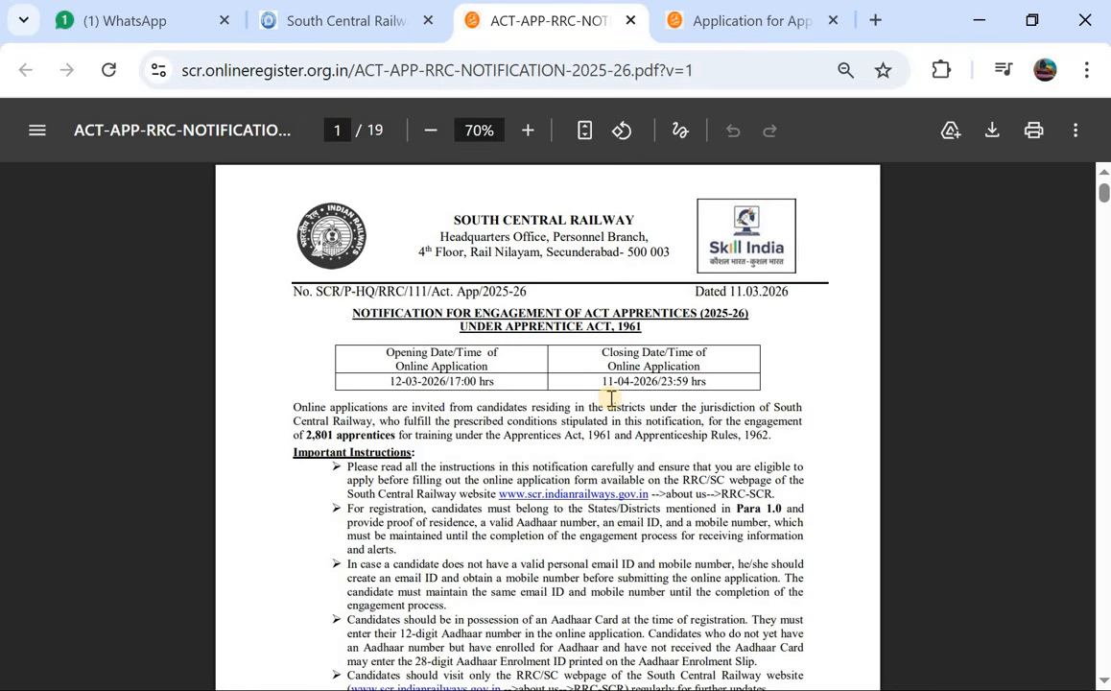
scroll(610, 397, down, 5)
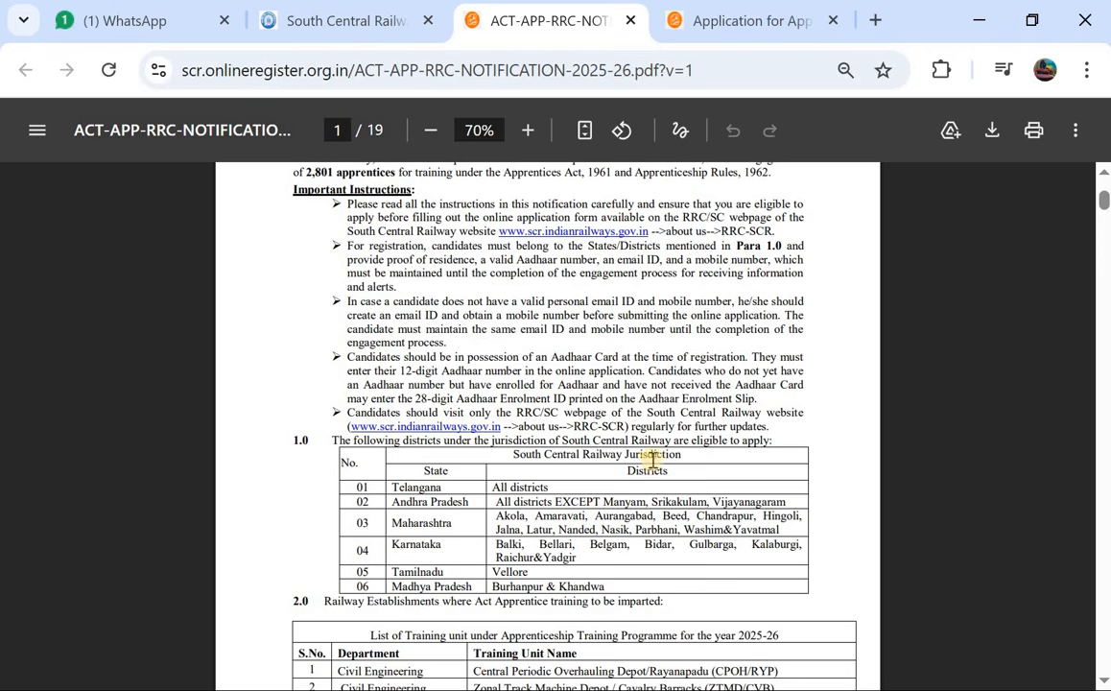
scroll(595, 529, down, 3)
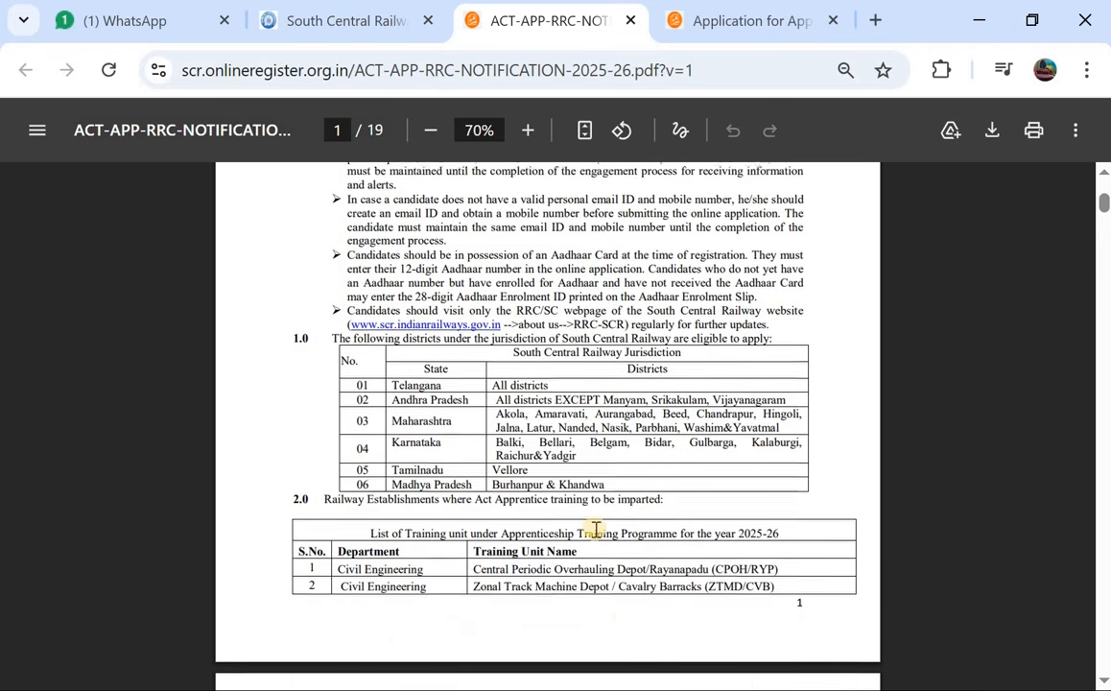
scroll(570, 343, down, 1)
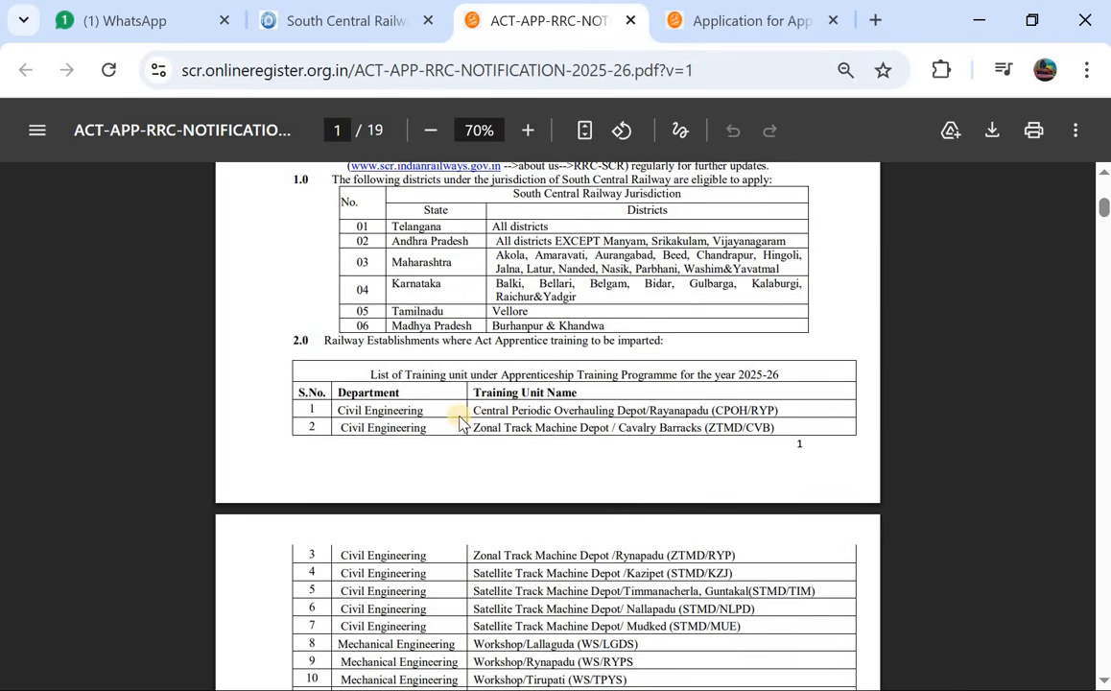
scroll(494, 415, down, 12)
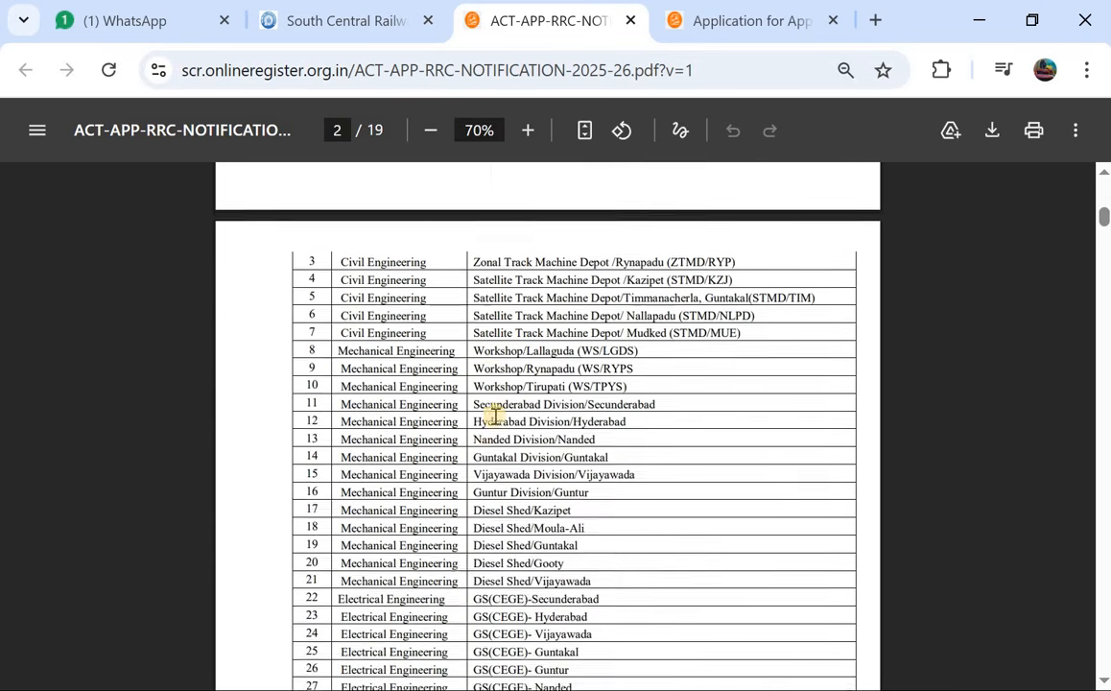
scroll(494, 414, down, 12)
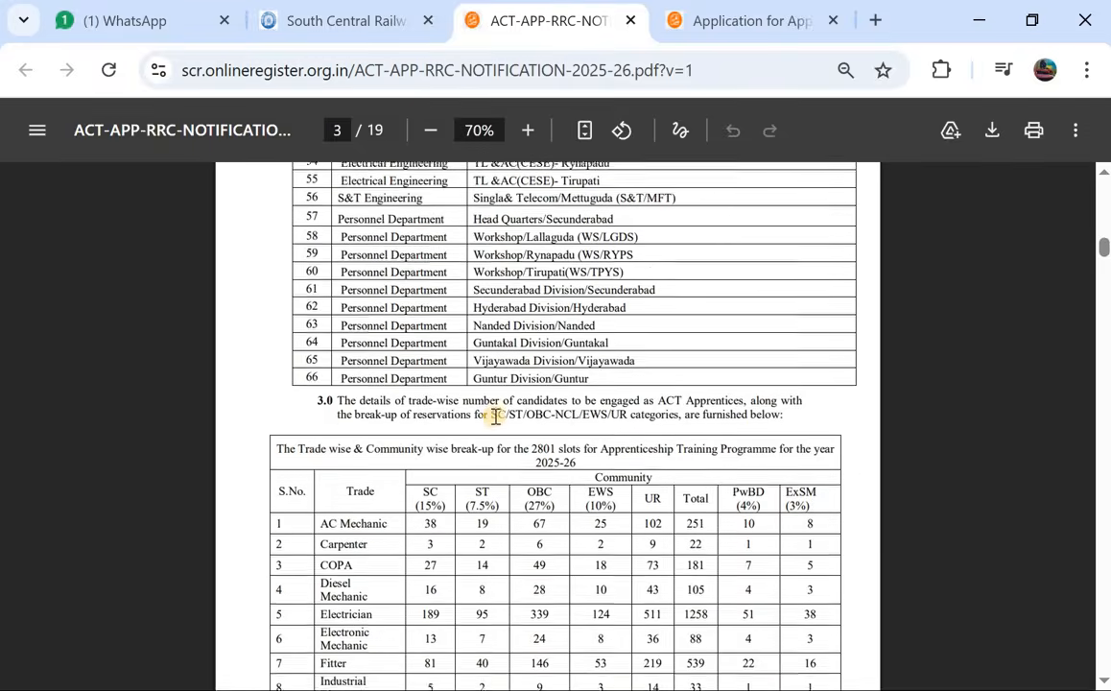
scroll(494, 415, down, 8)
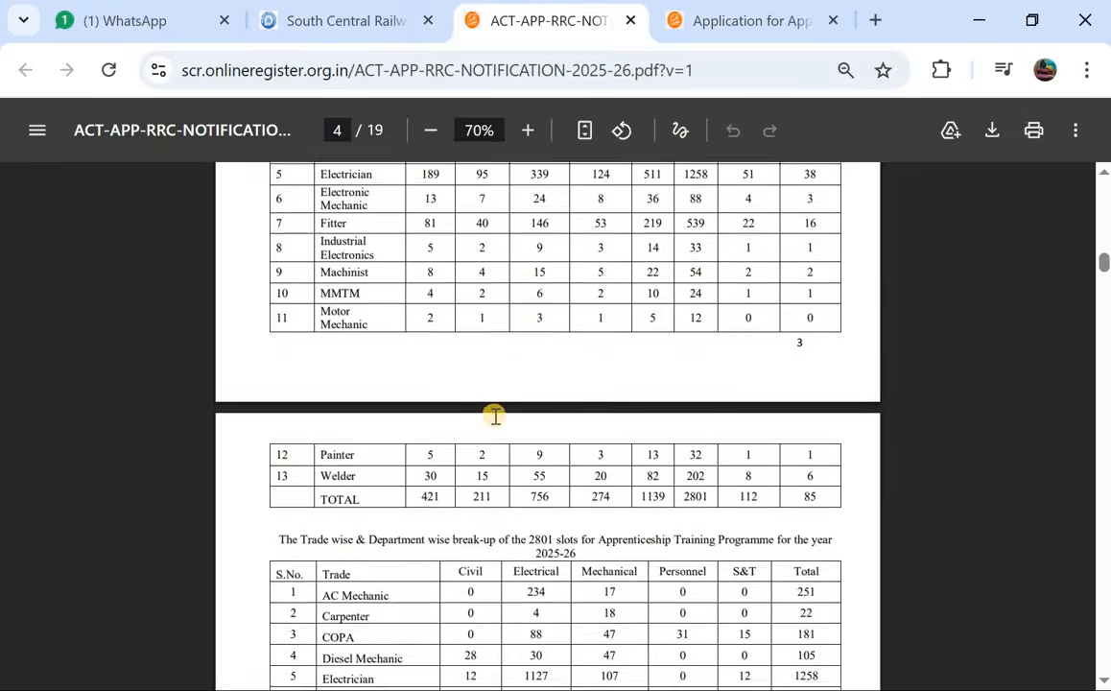
Read the notification's sections on educational qualifications, age eligibility, mode of selection and medical fitness.
scroll(494, 415, down, 12)
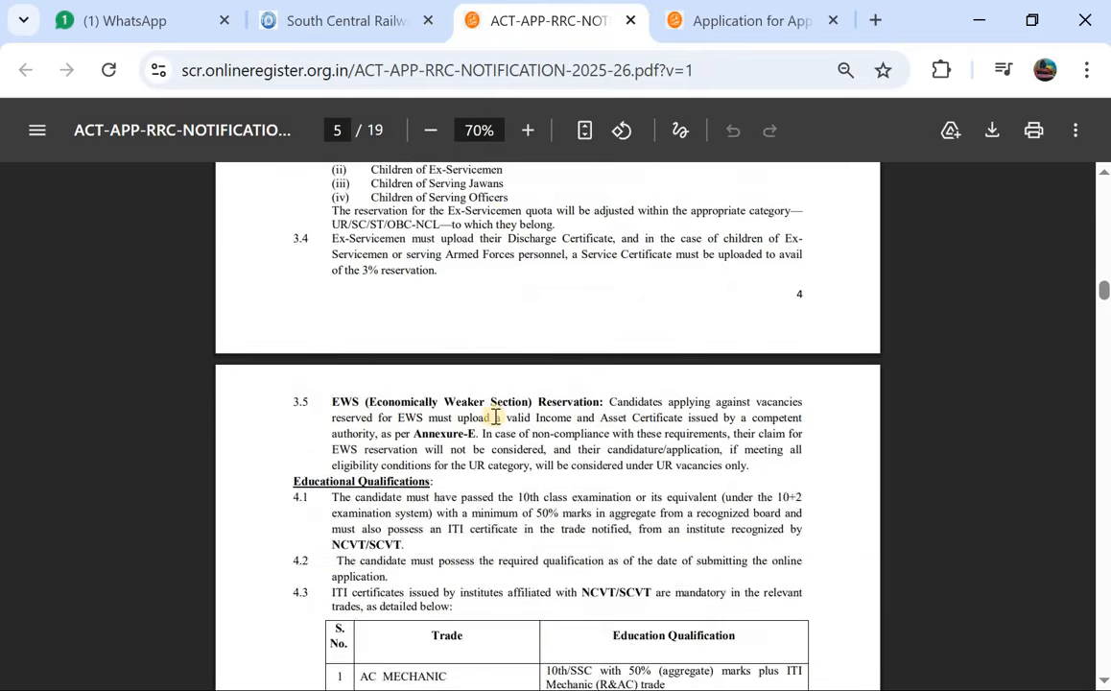
scroll(495, 415, down, 1)
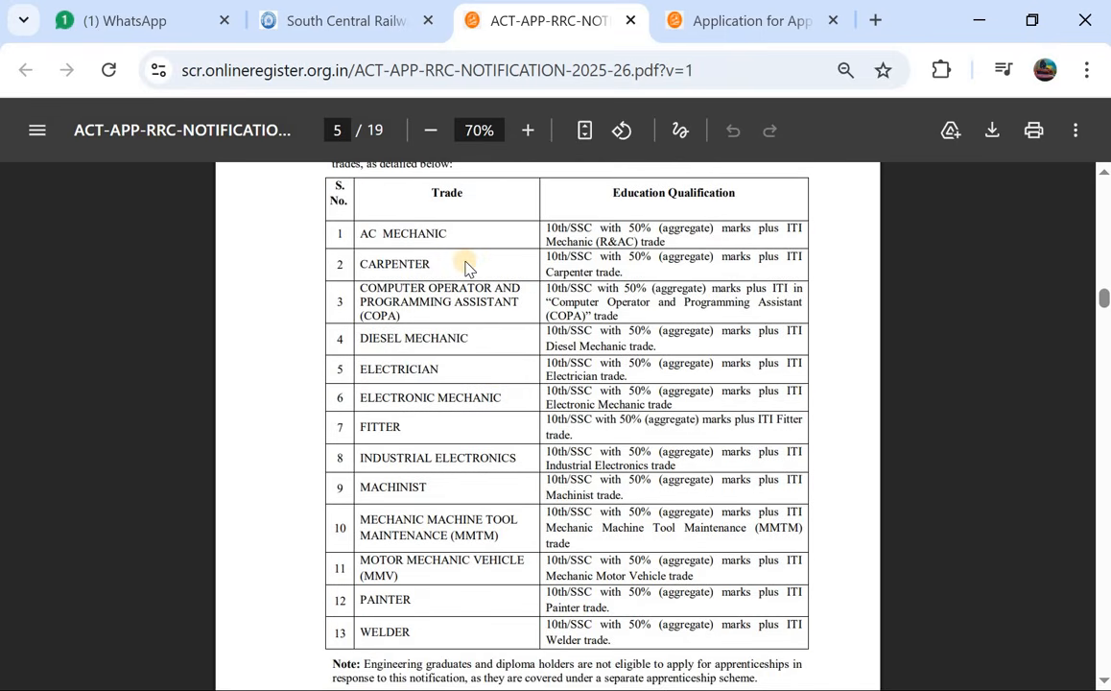
scroll(465, 267, up, 2)
scroll(465, 267, down, 4)
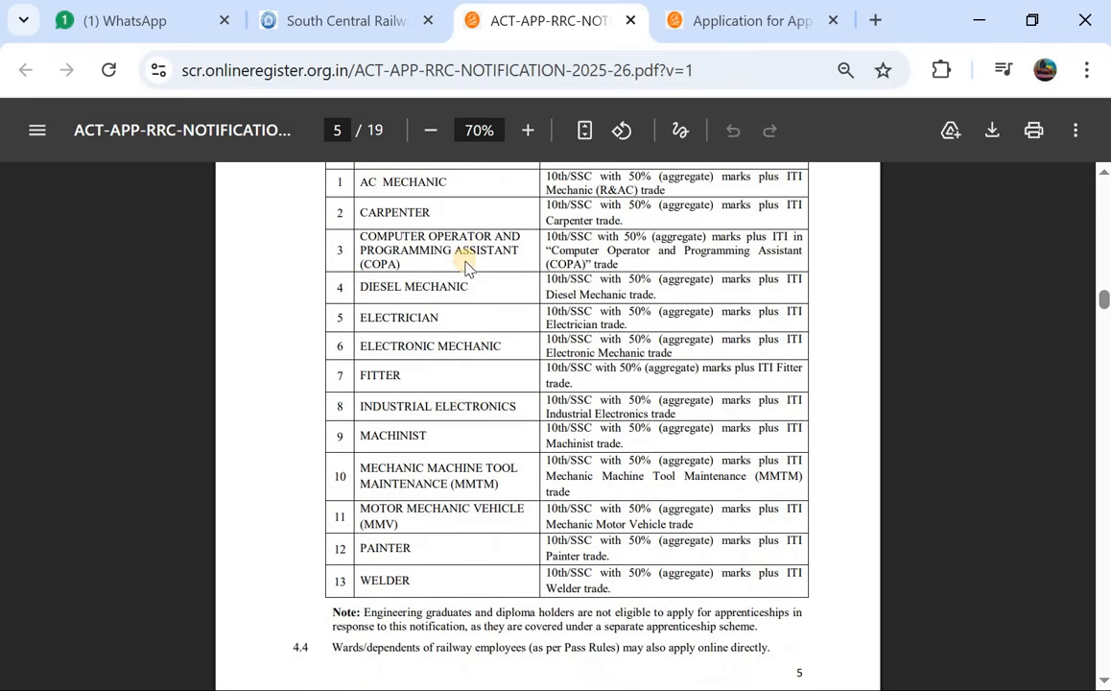
scroll(464, 393, down, 12)
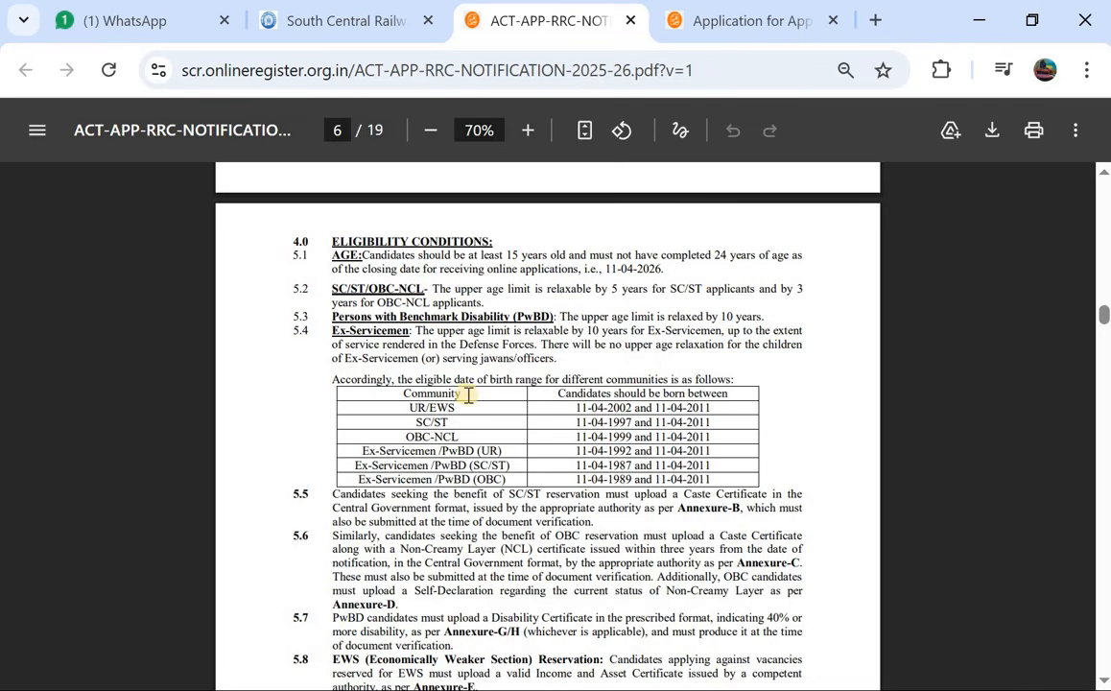
scroll(468, 394, down, 5)
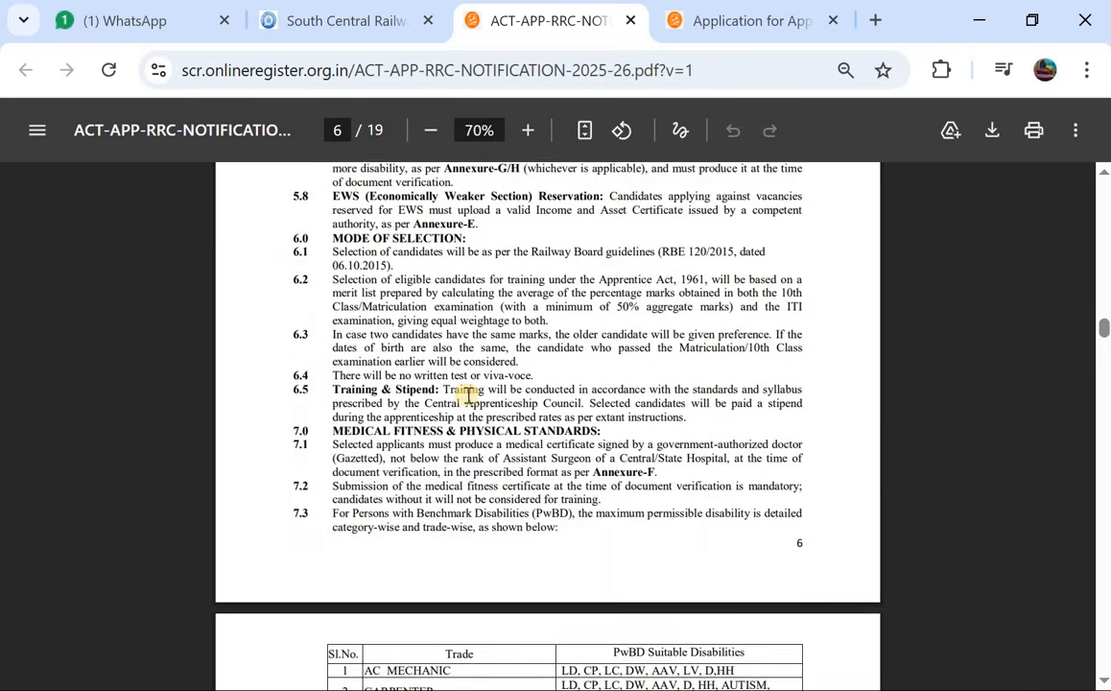
scroll(467, 394, down, 1)
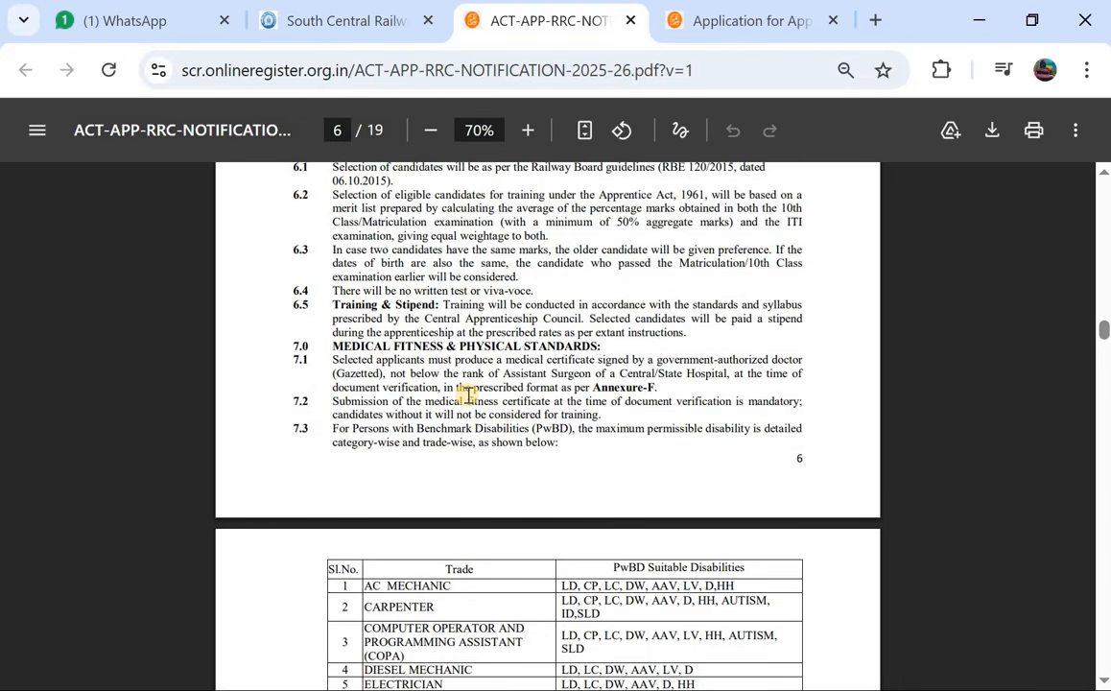
Read the applicant instructions on the online application portal's home page and open the new registration form.
key(ctrl+Tab)
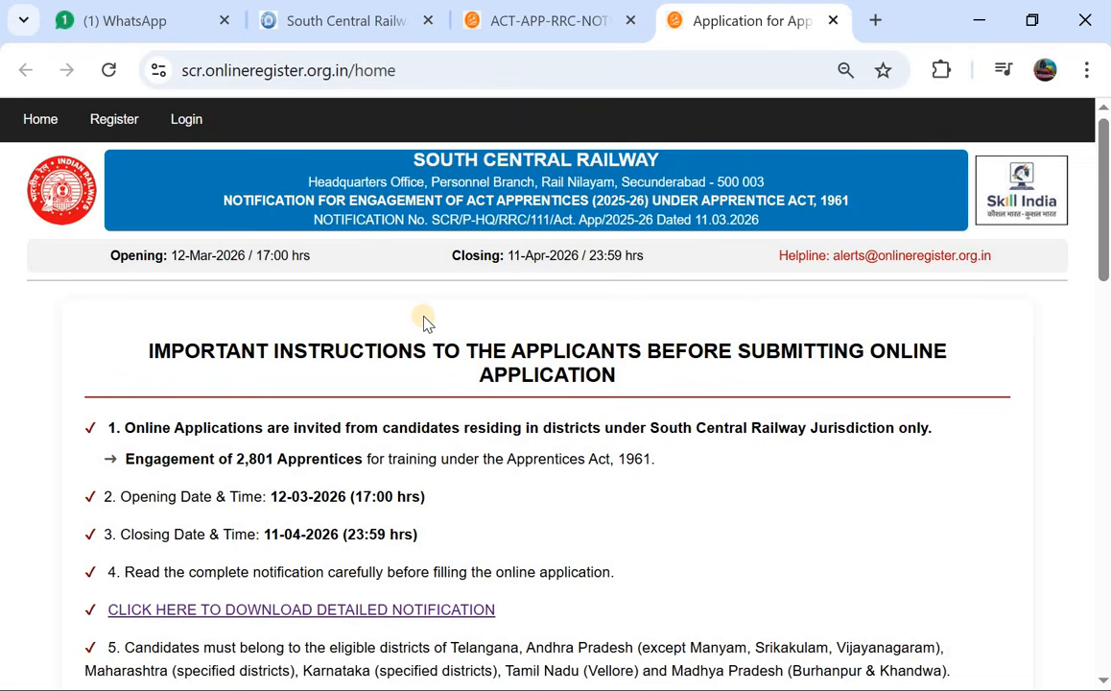
scroll(425, 321, down, 4)
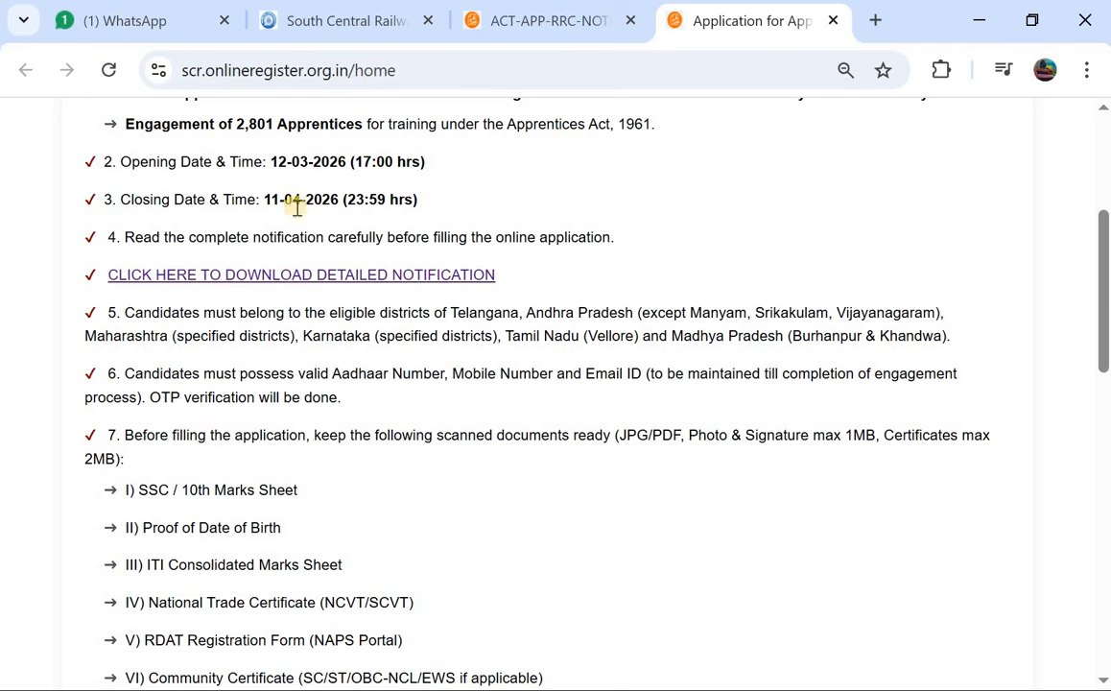
scroll(349, 220, down, 1)
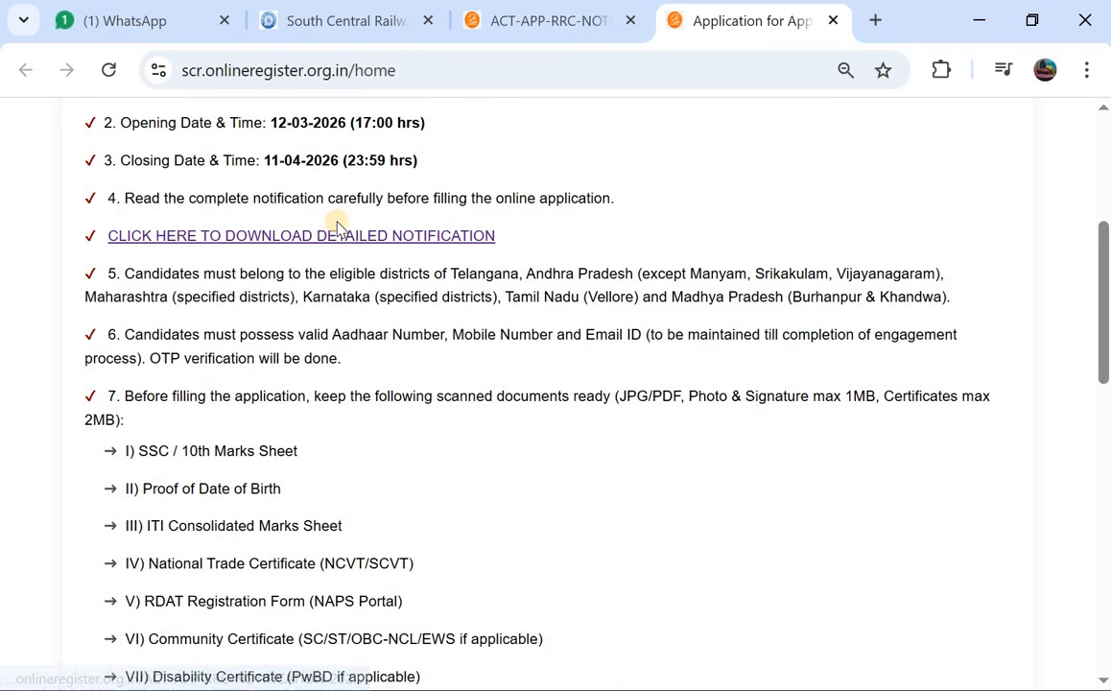
scroll(367, 244, down, 2)
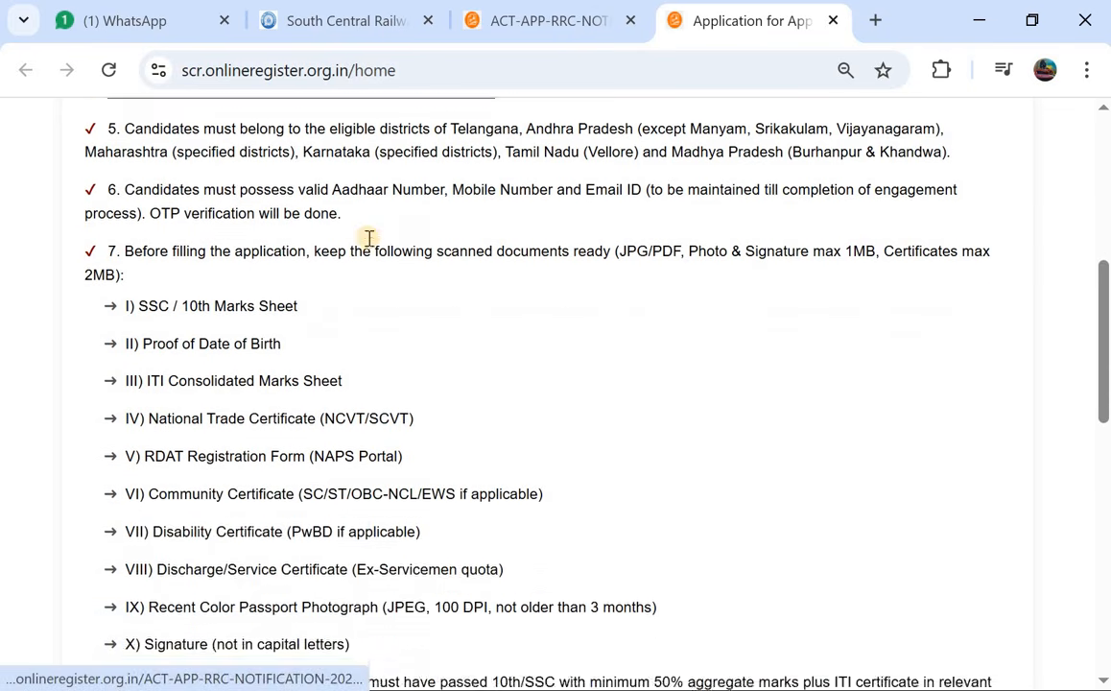
scroll(366, 240, up, 1)
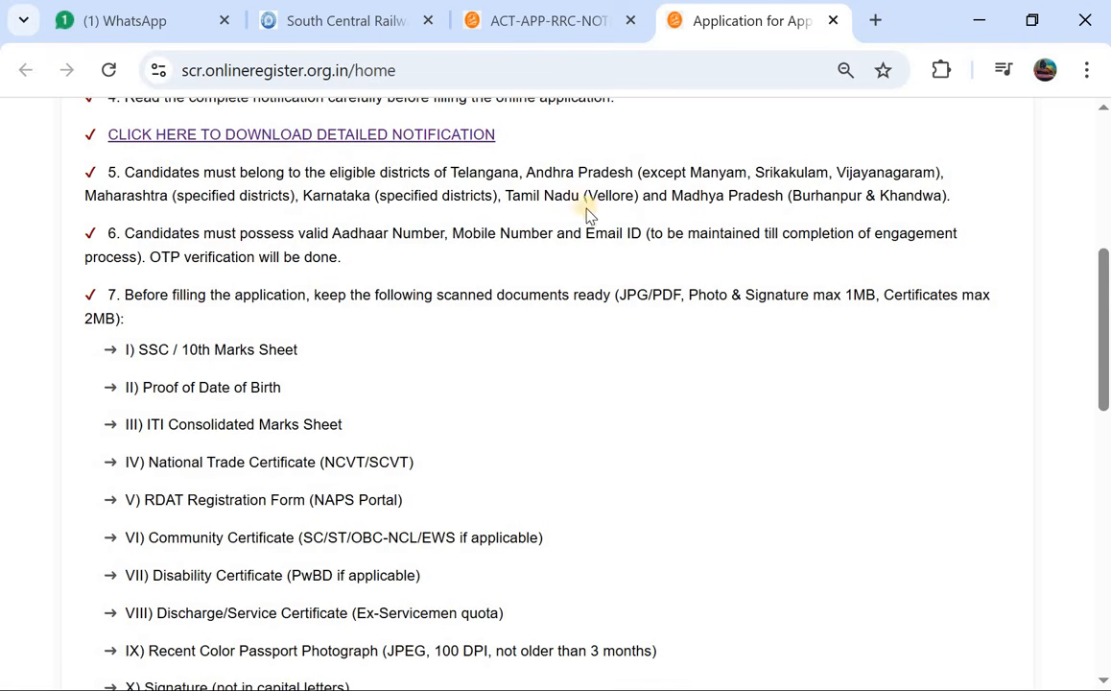
scroll(547, 189, down, 10)
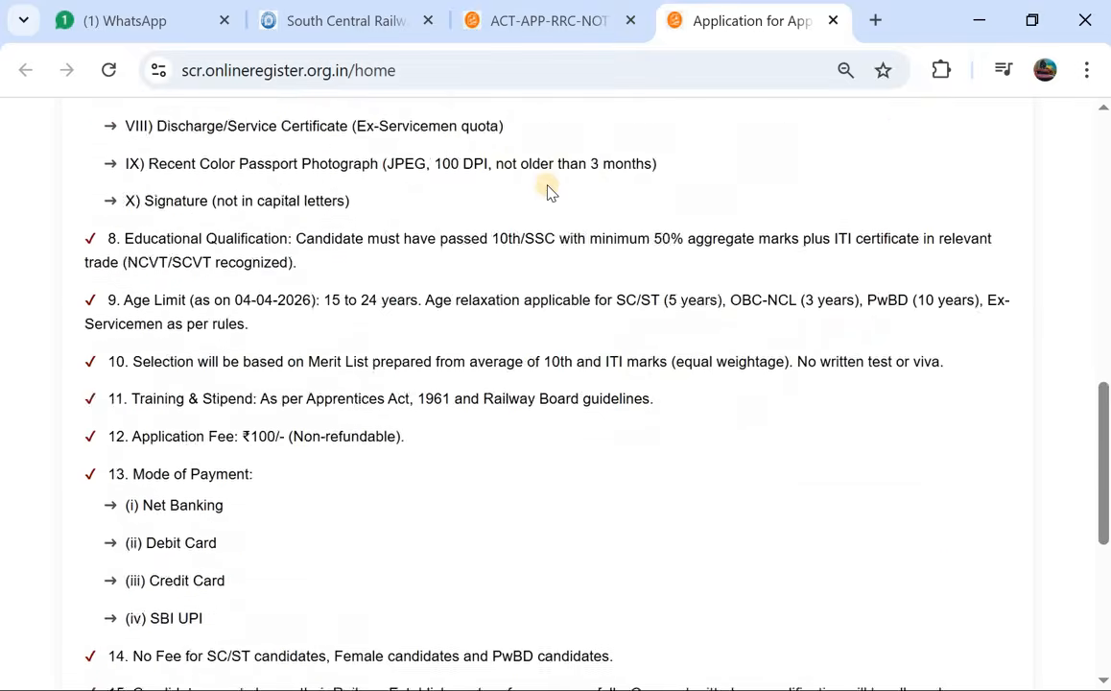
scroll(547, 188, up, 1)
scroll(546, 187, down, 1)
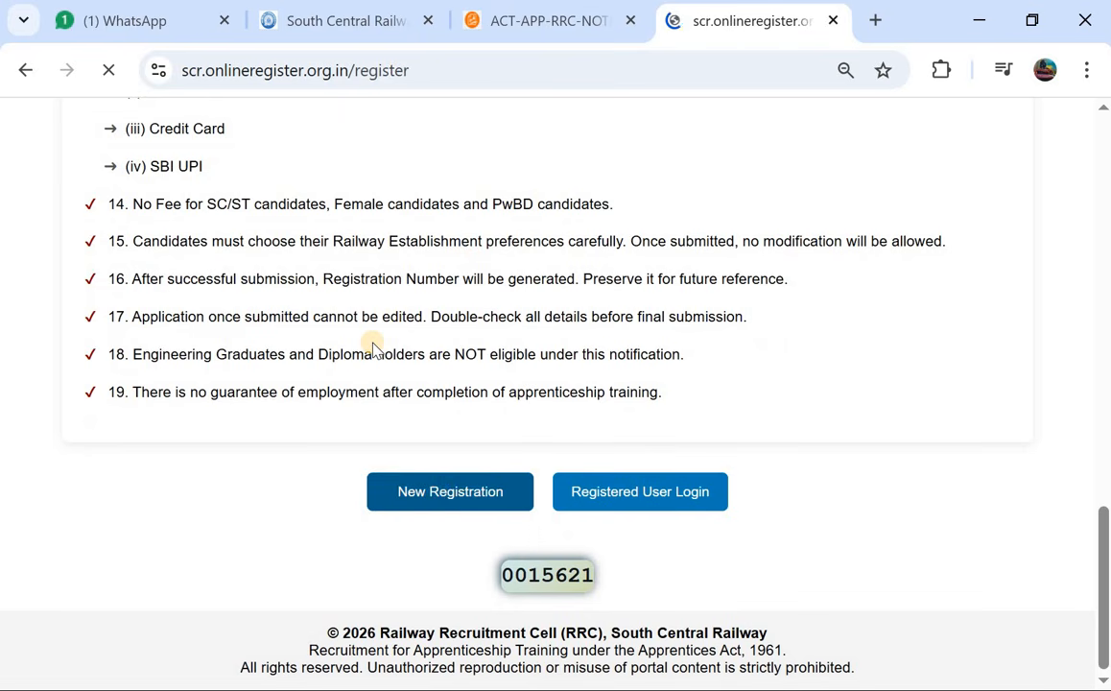
Set the permanent residential state to Telangana and the district to Mahabubabad in the Apprentice Registration form.
scroll(374, 349, down, 2)
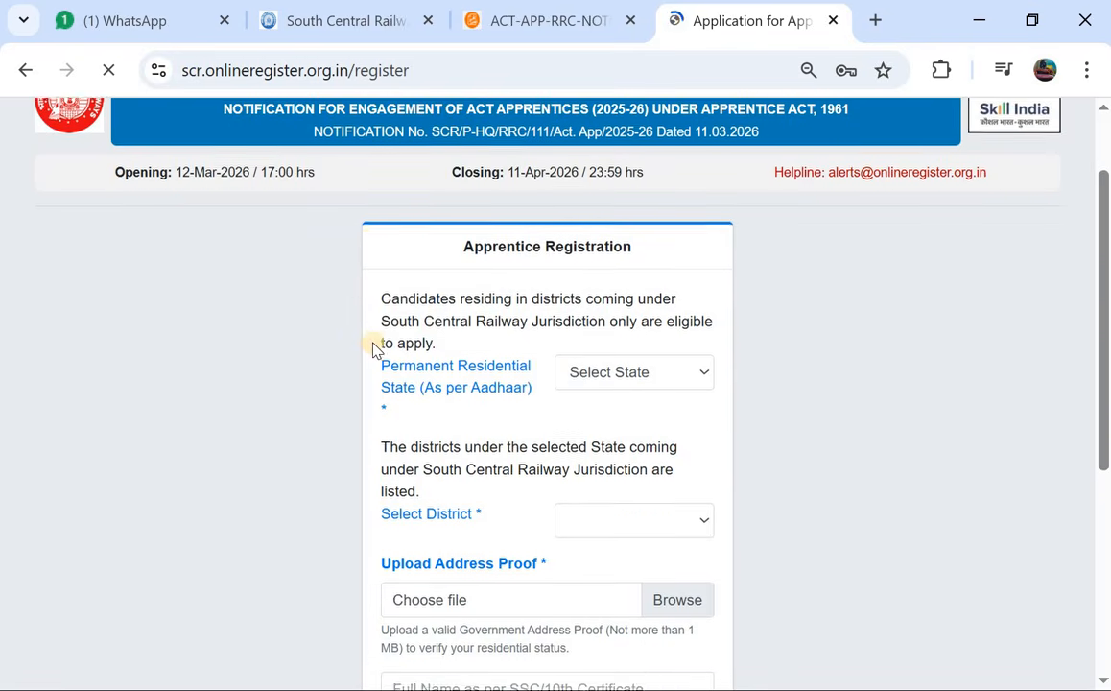
click(595, 375)
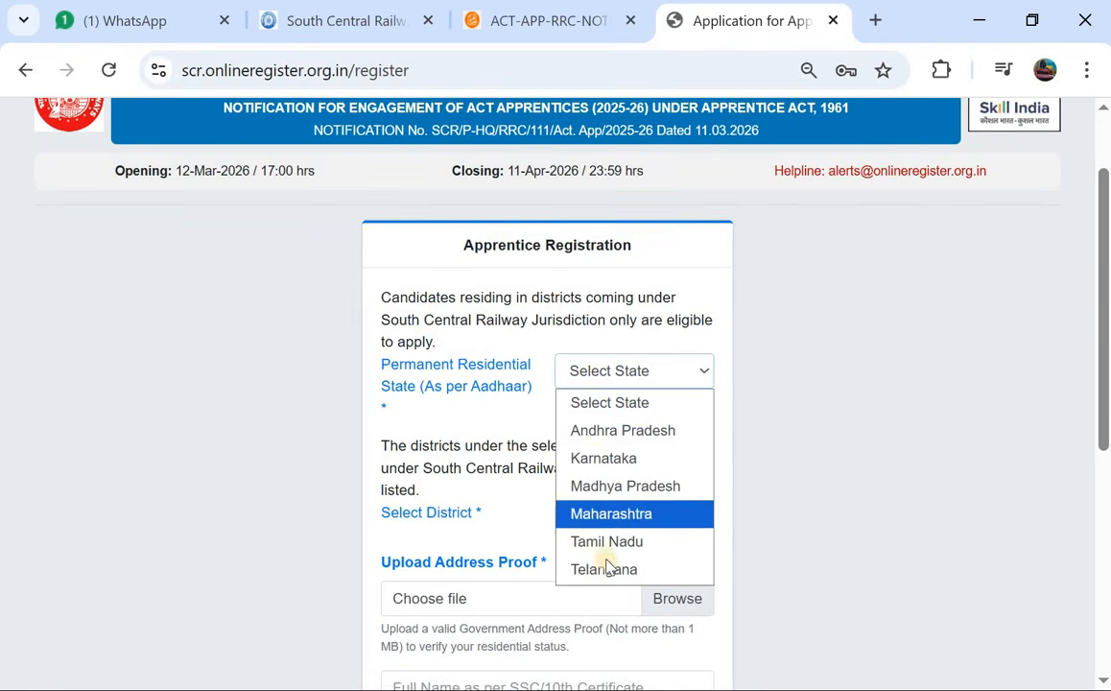
click(633, 571)
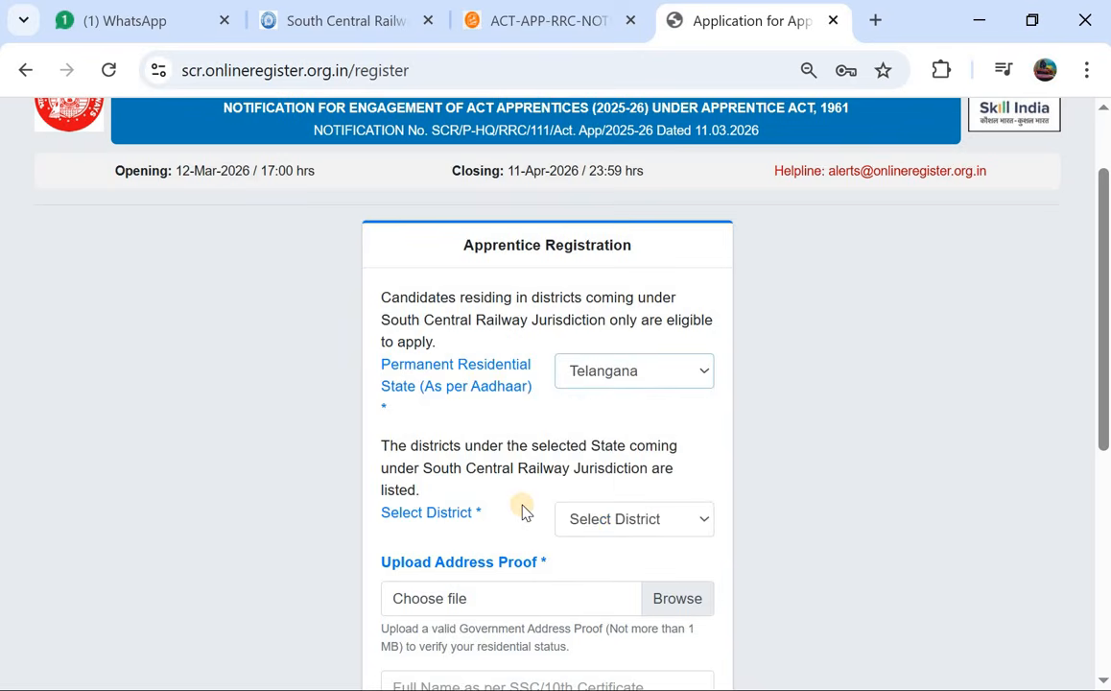
scroll(523, 508, down, 1)
click(628, 446)
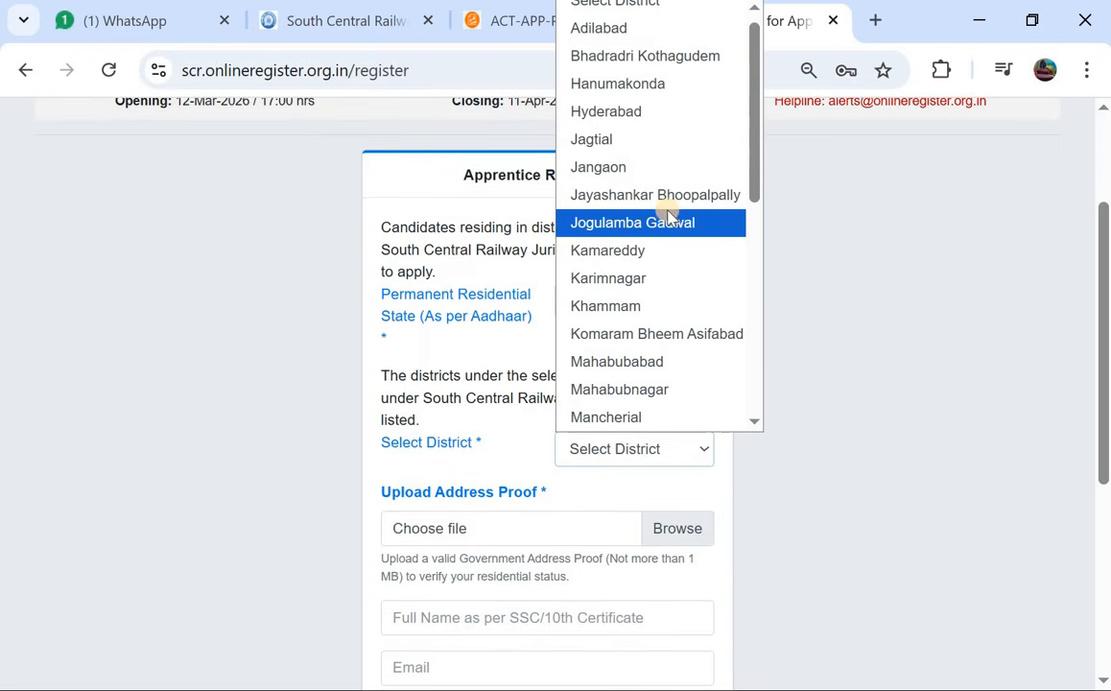
scroll(668, 247, down, 1)
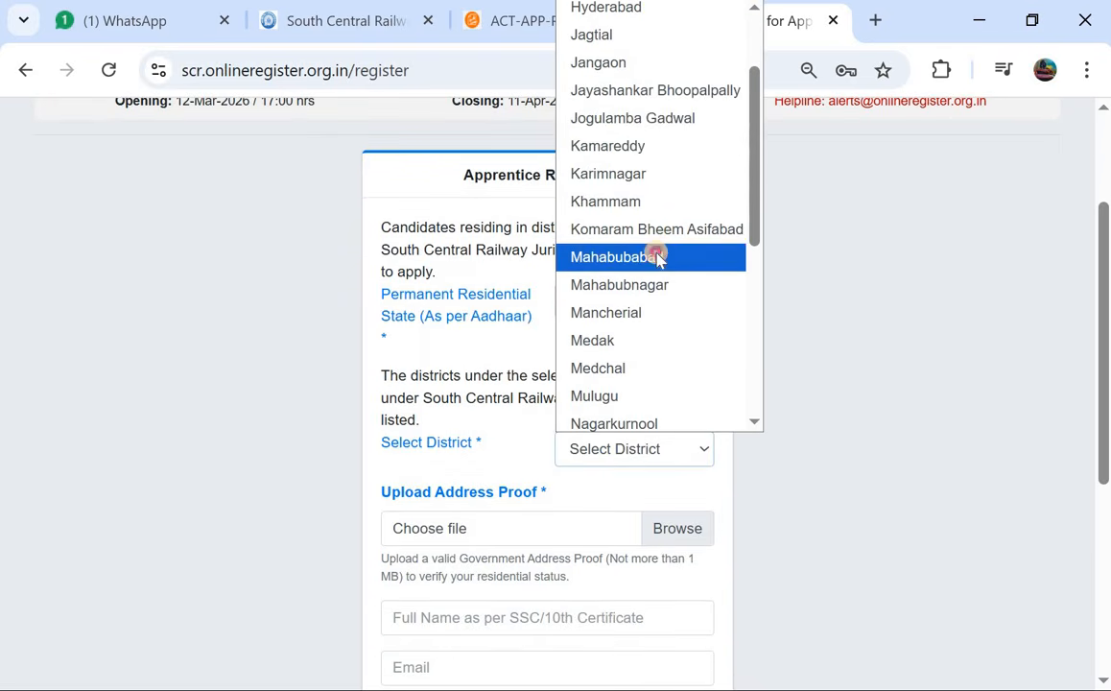
click(653, 256)
Go through the address proof, personal details and consent fields, and submit the apprentice registration.
scroll(617, 355, down, 2)
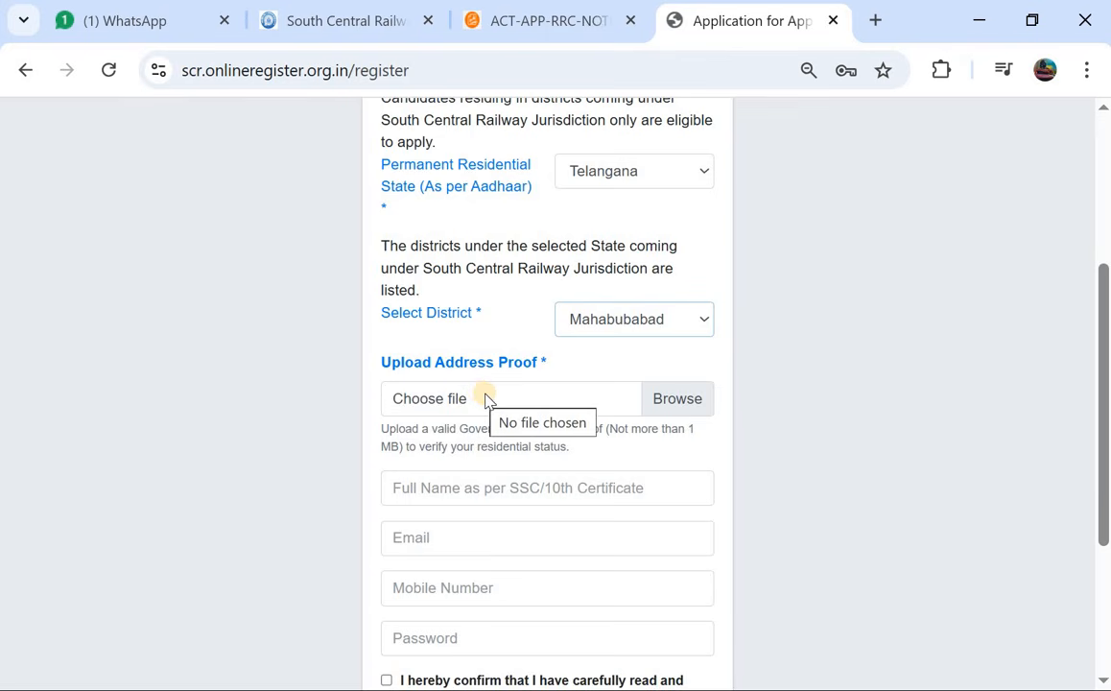
scroll(545, 408, down, 2)
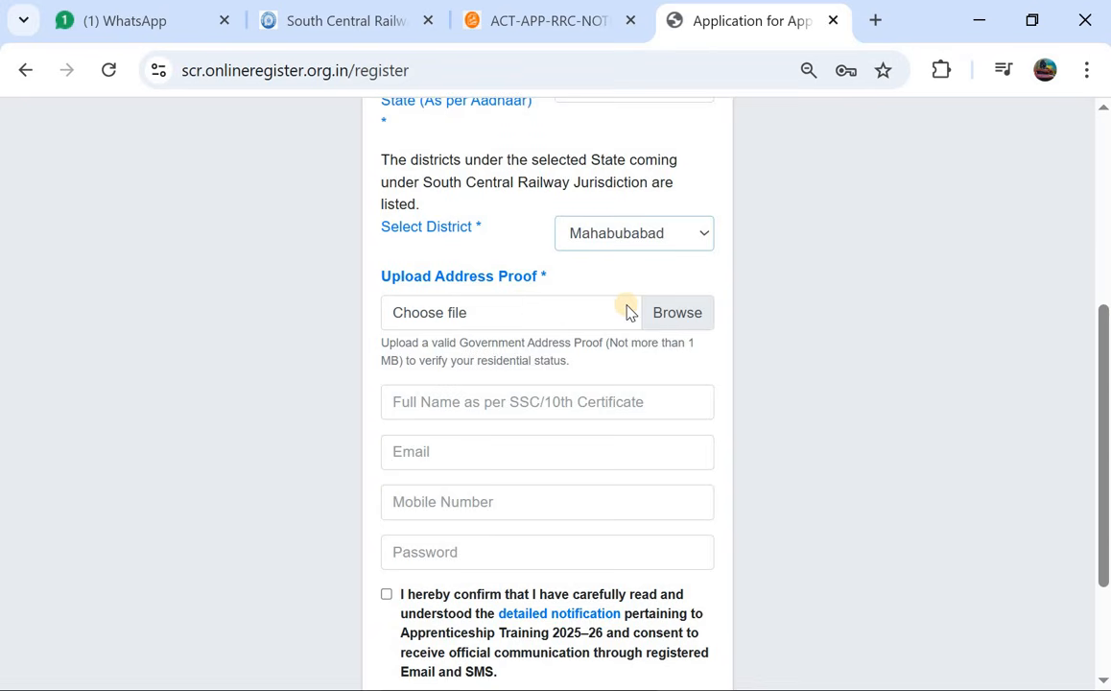
scroll(466, 348, down, 2)
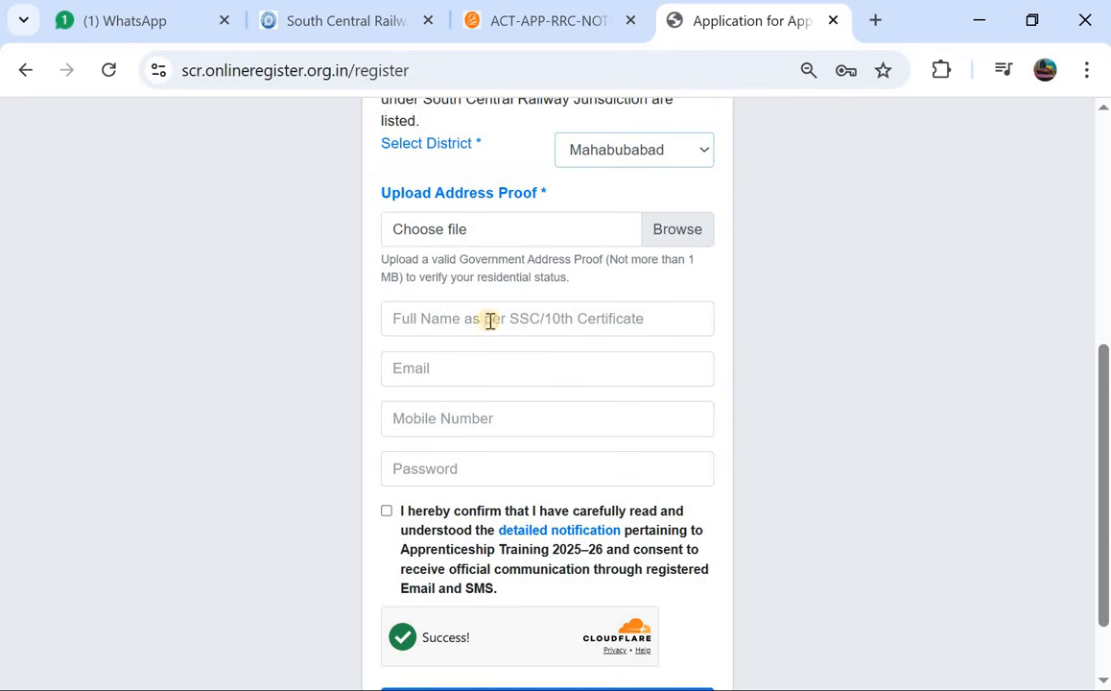
click(518, 321)
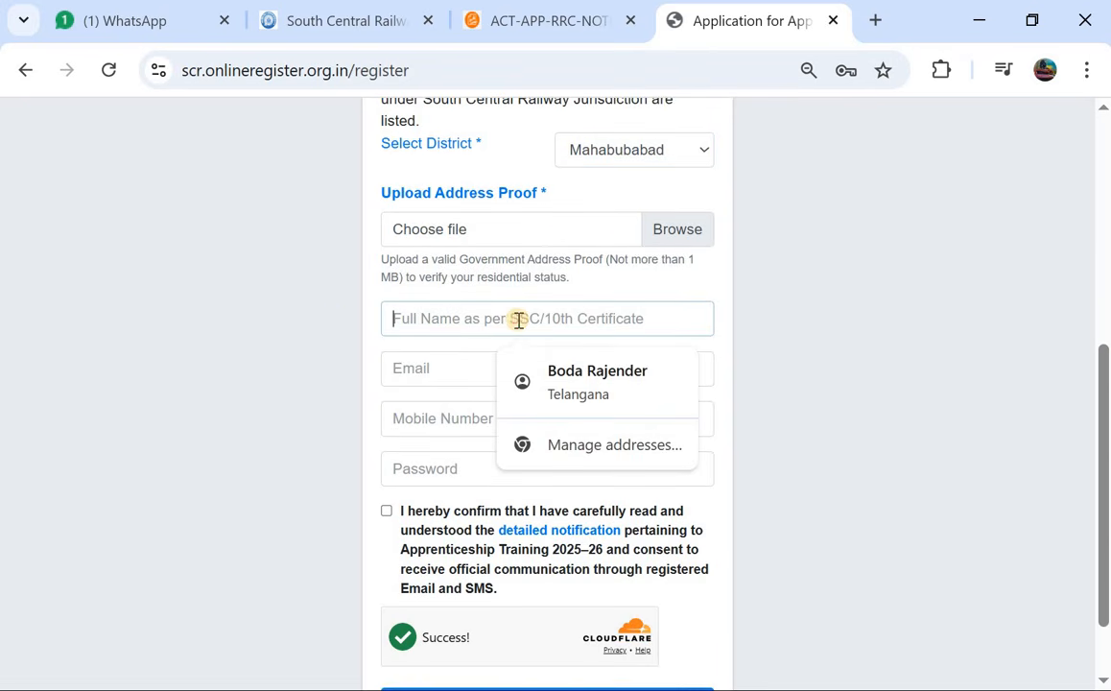
click(341, 333)
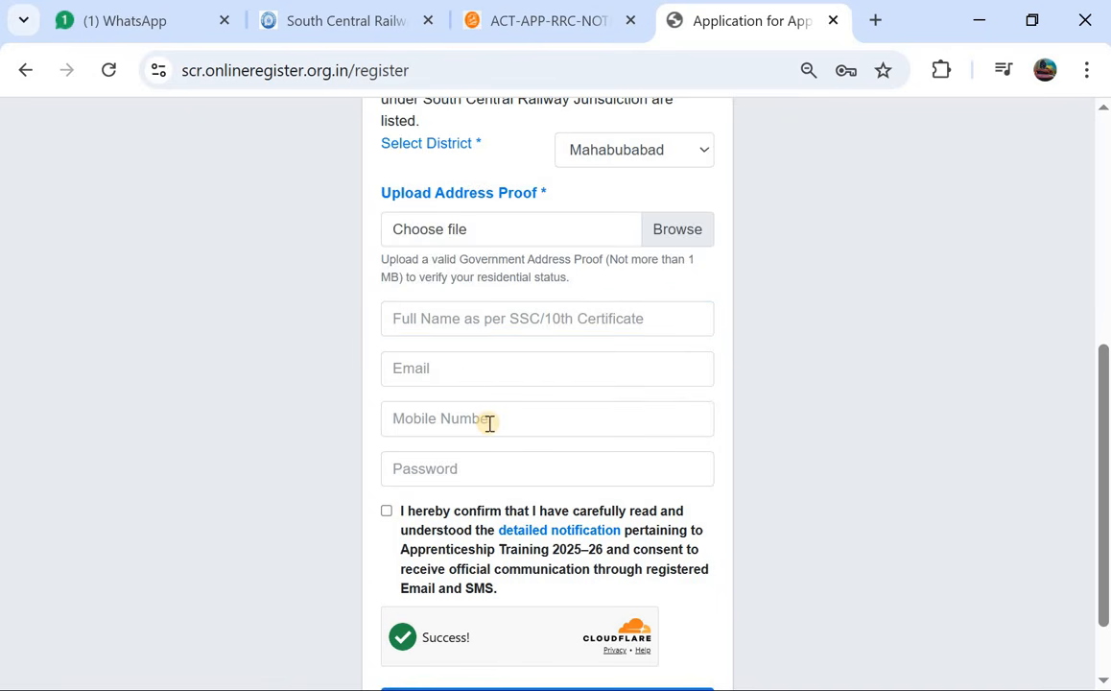
scroll(480, 425, down, 1)
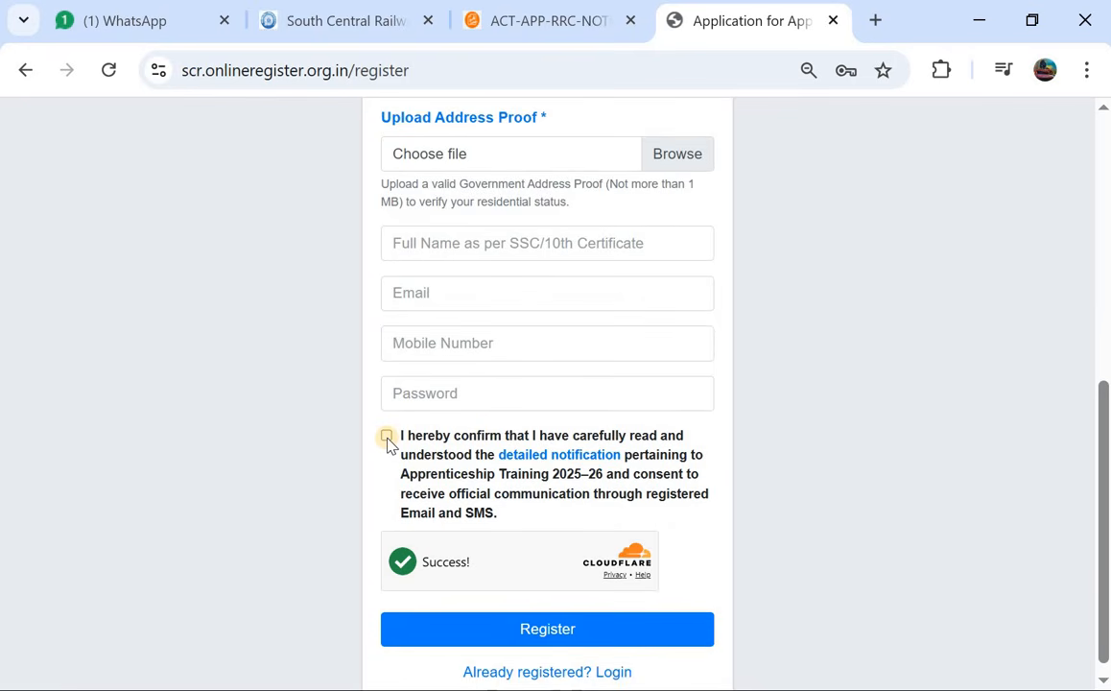
scroll(489, 501, down, 1)
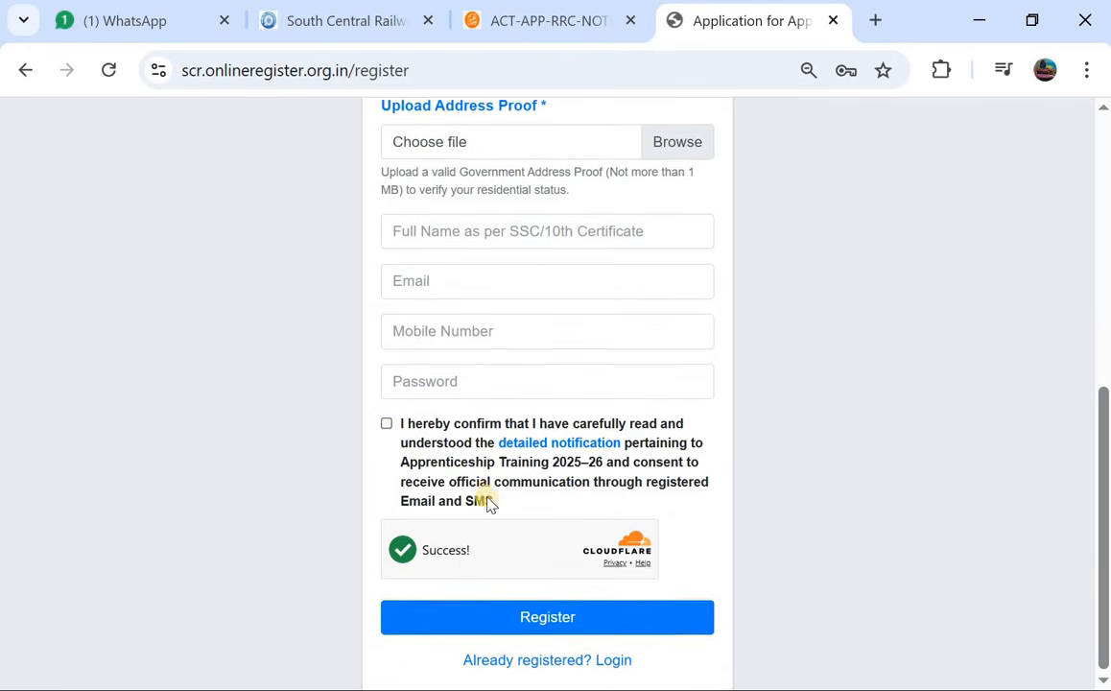
click(516, 617)
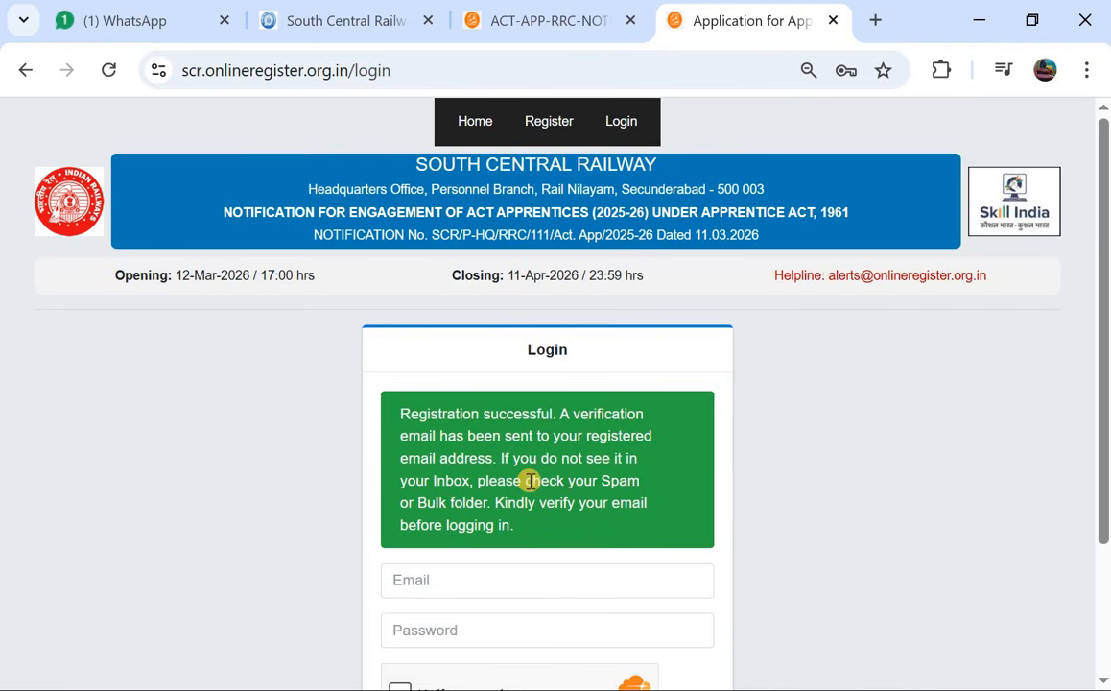
scroll(531, 481, down, 2)
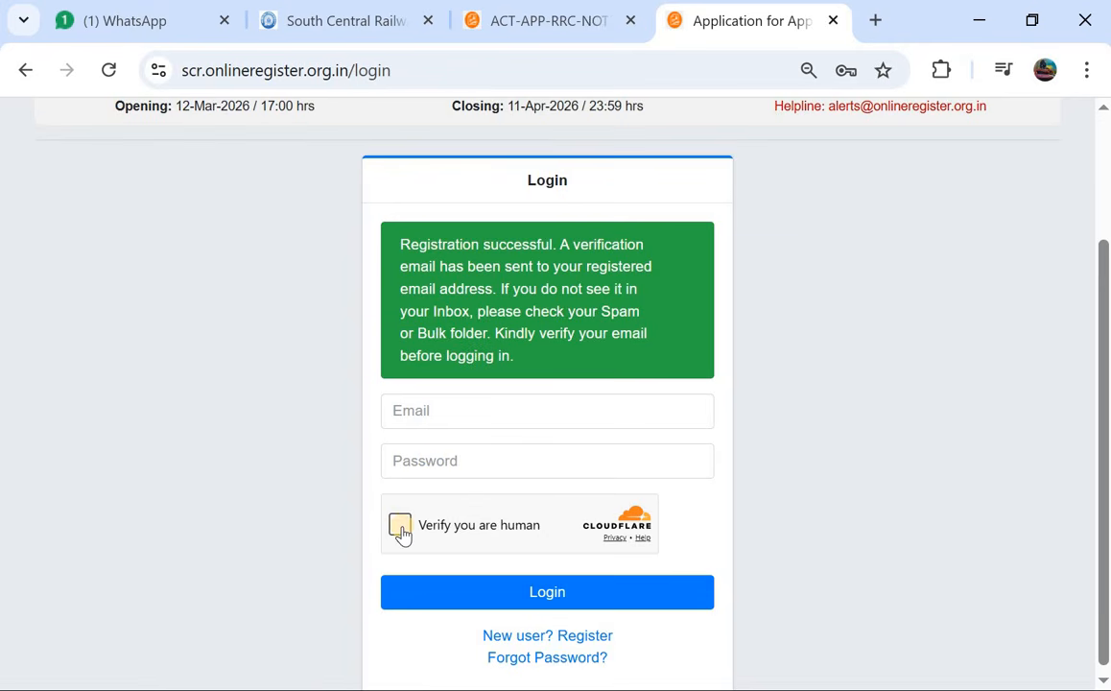
Log in to the apprentice application portal with the newly registered, email-verified account.
click(523, 587)
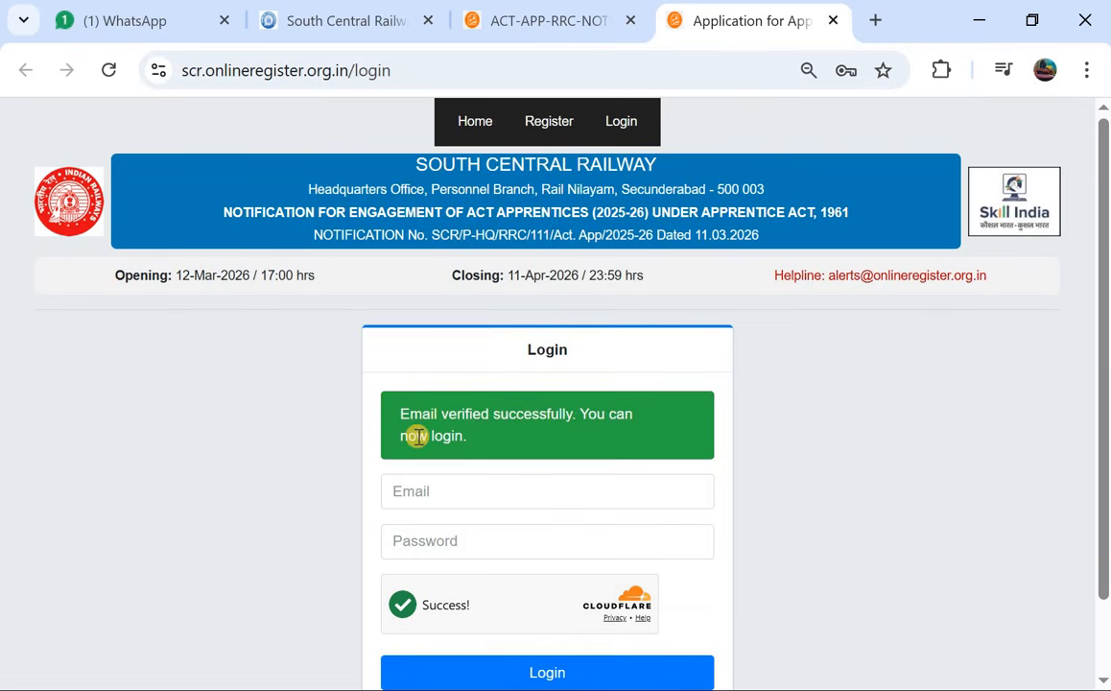
scroll(417, 435, down, 1)
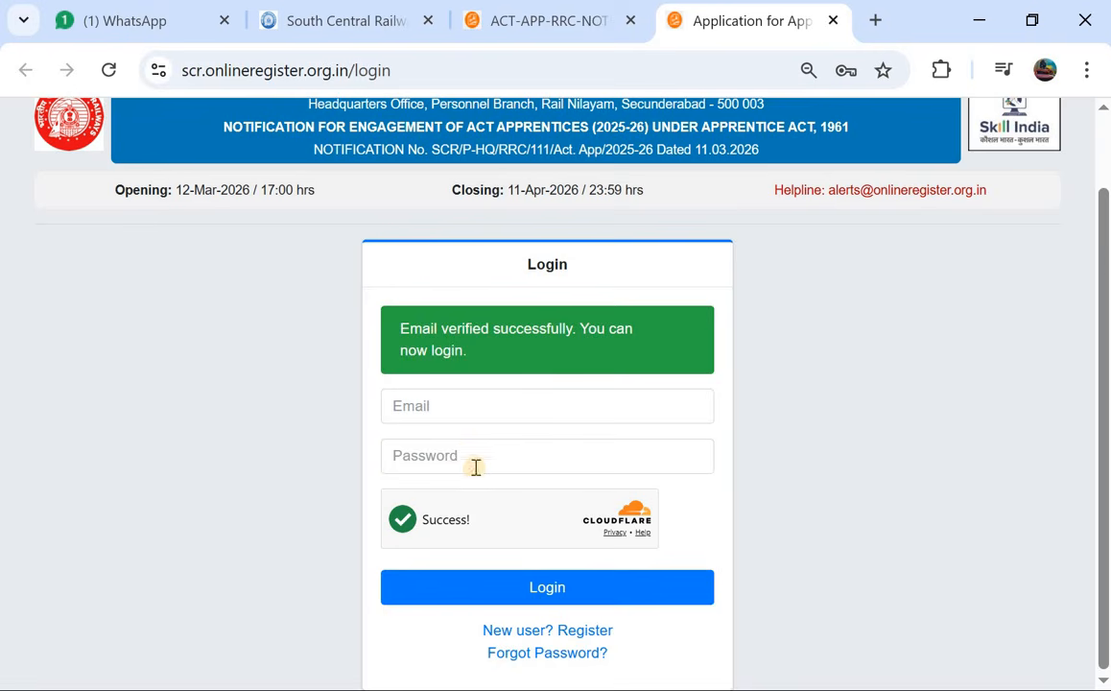
click(525, 585)
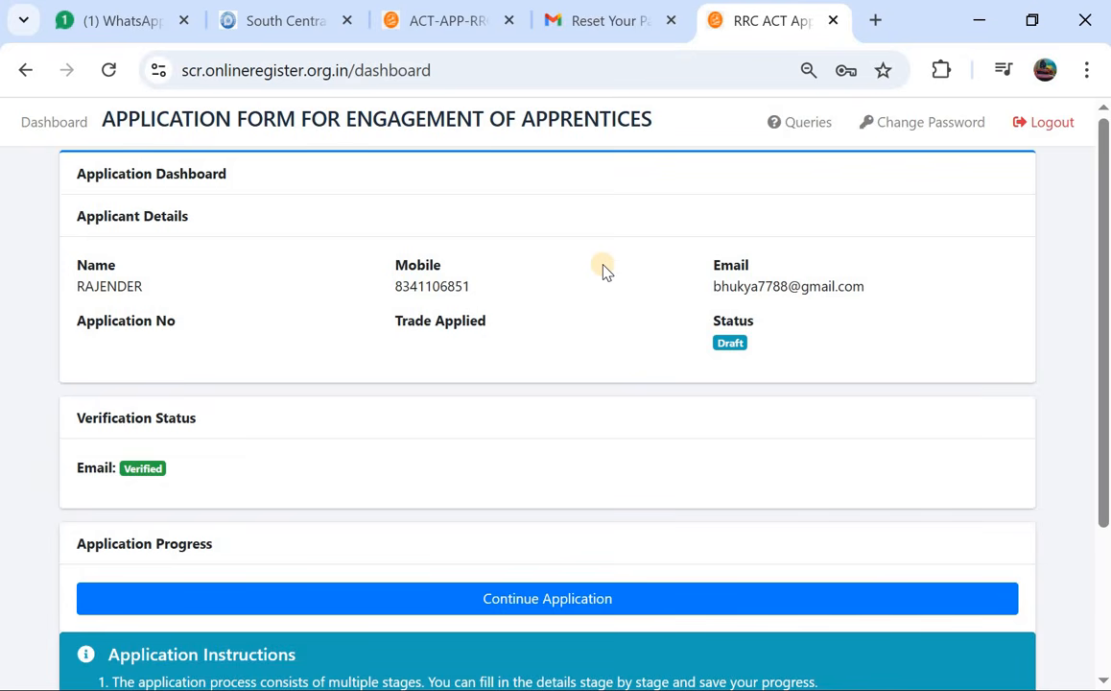
Review the application instructions on the dashboard and continue the application to Stage 1 – Eligibility Details.
scroll(602, 271, down, 1)
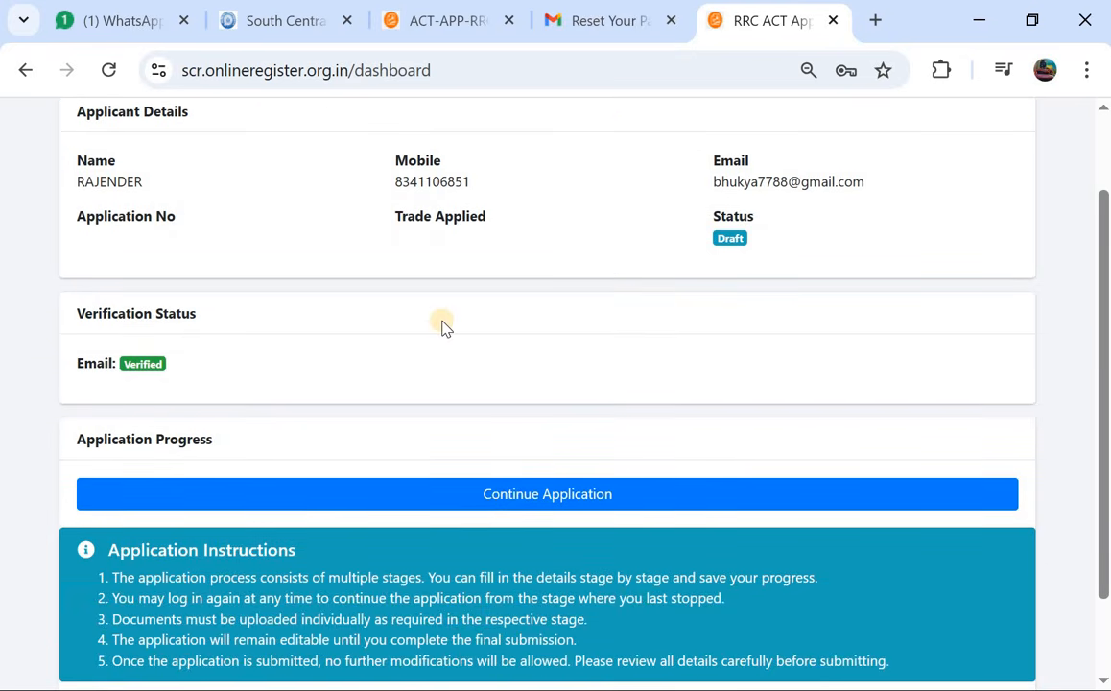
scroll(727, 241, down, 1)
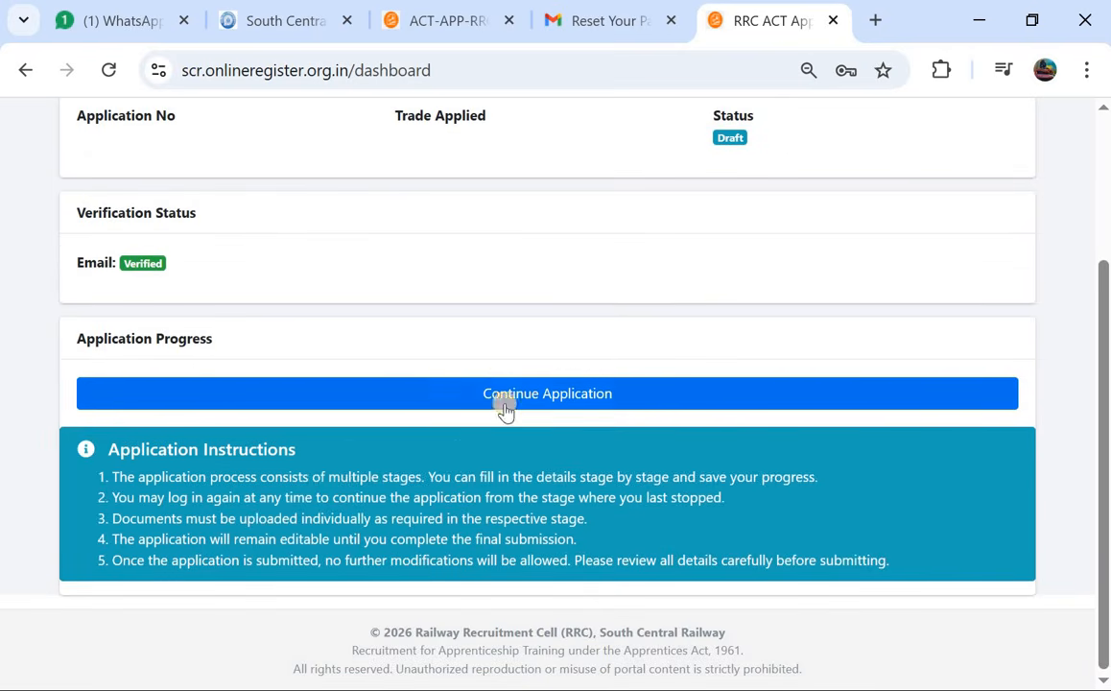
click(534, 397)
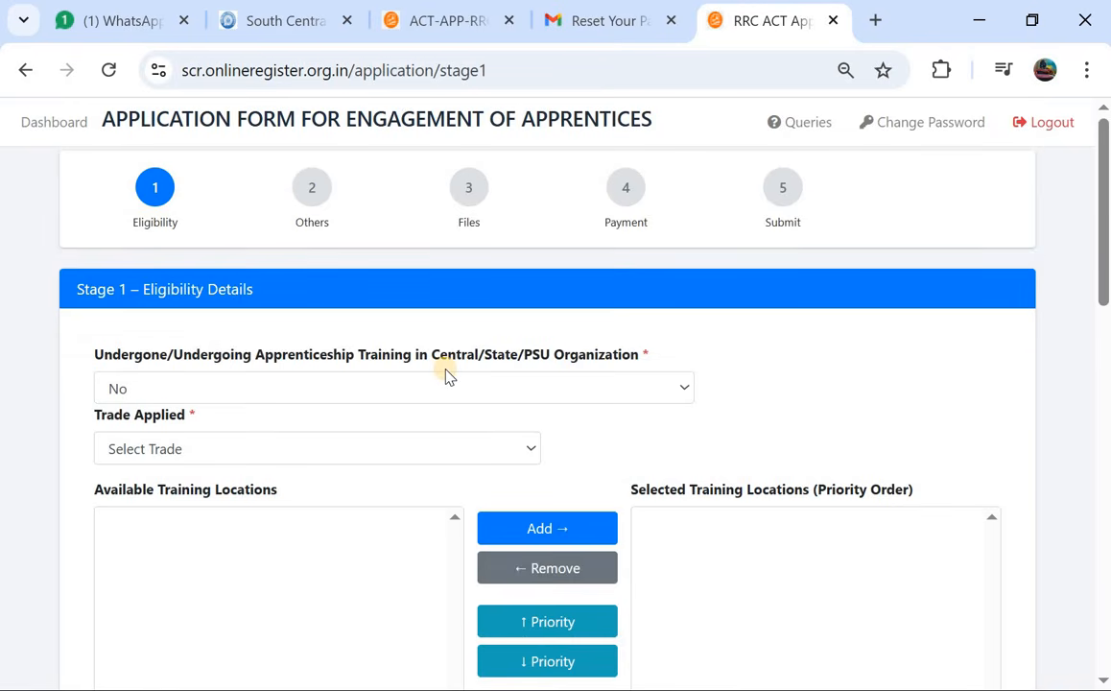
Set previous apprenticeship training in a Central/State/PSU organization to No and the trade applied to ELECTRICIAN.
scroll(445, 374, down, 1)
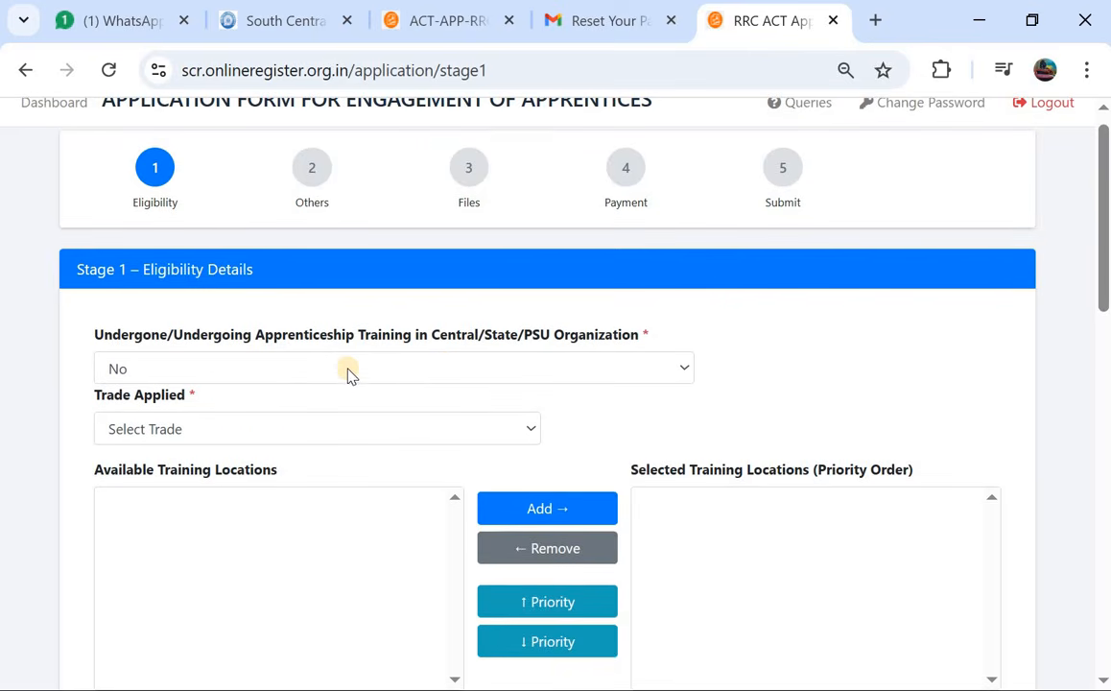
click(466, 366)
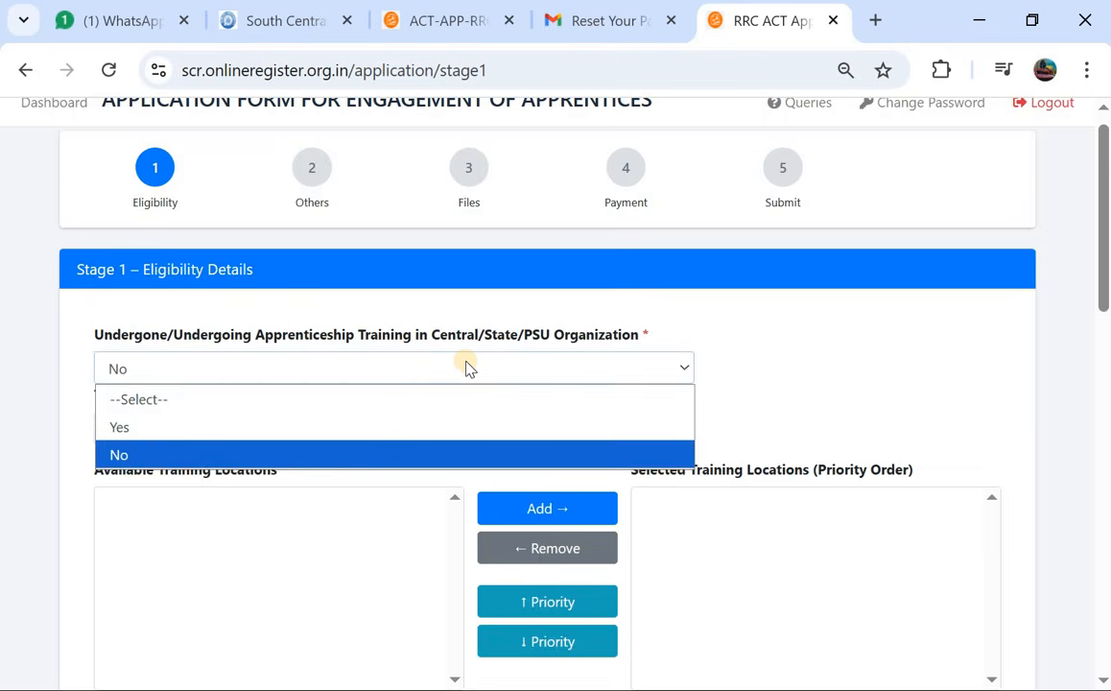
click(422, 456)
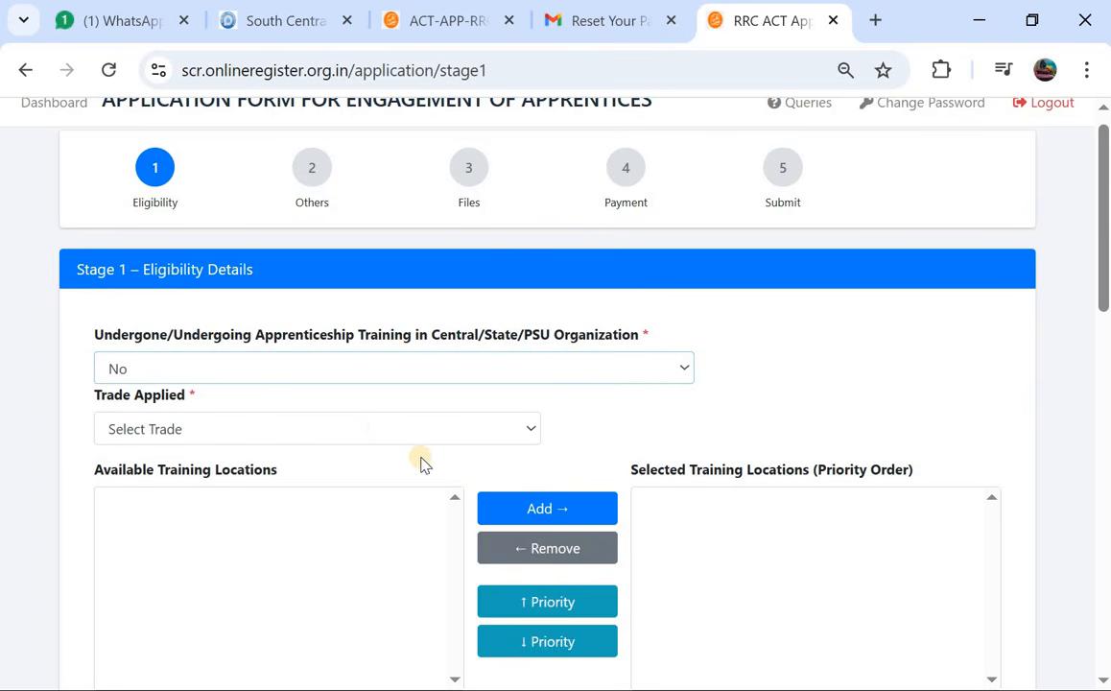
click(377, 433)
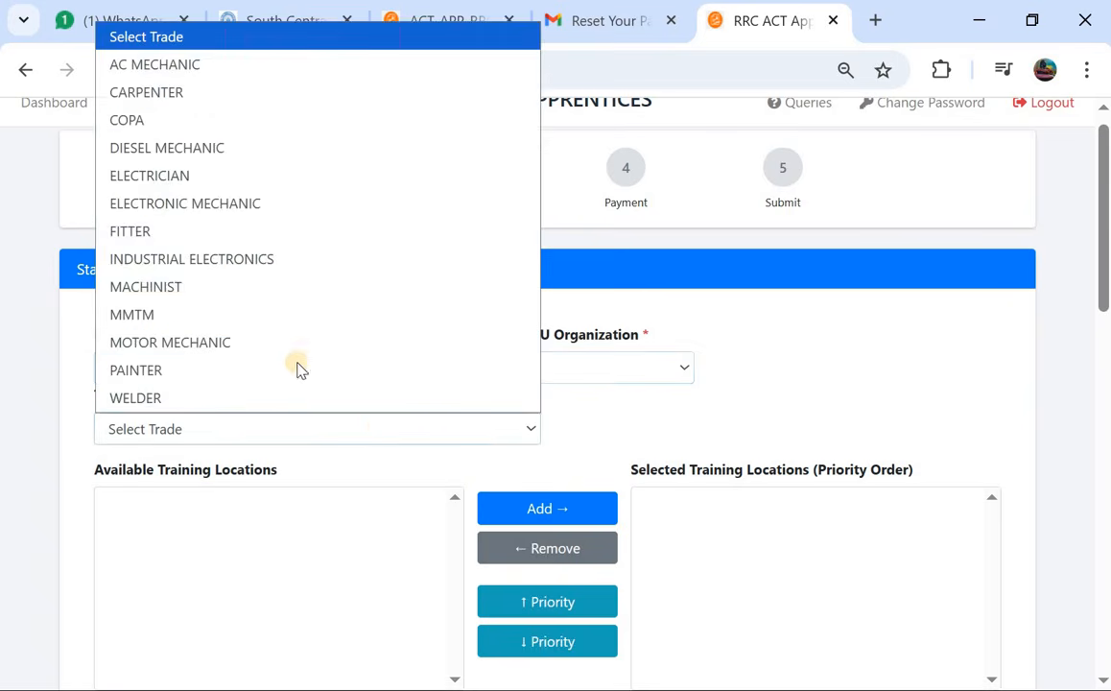
click(321, 175)
Add Civil / STMD/Kazipet (STMD/KZJ) and the Electrical / GS(CEGE) locations Secunderabad, Hyderabad and Vijayawada to the selected training locations.
scroll(371, 395, down, 2)
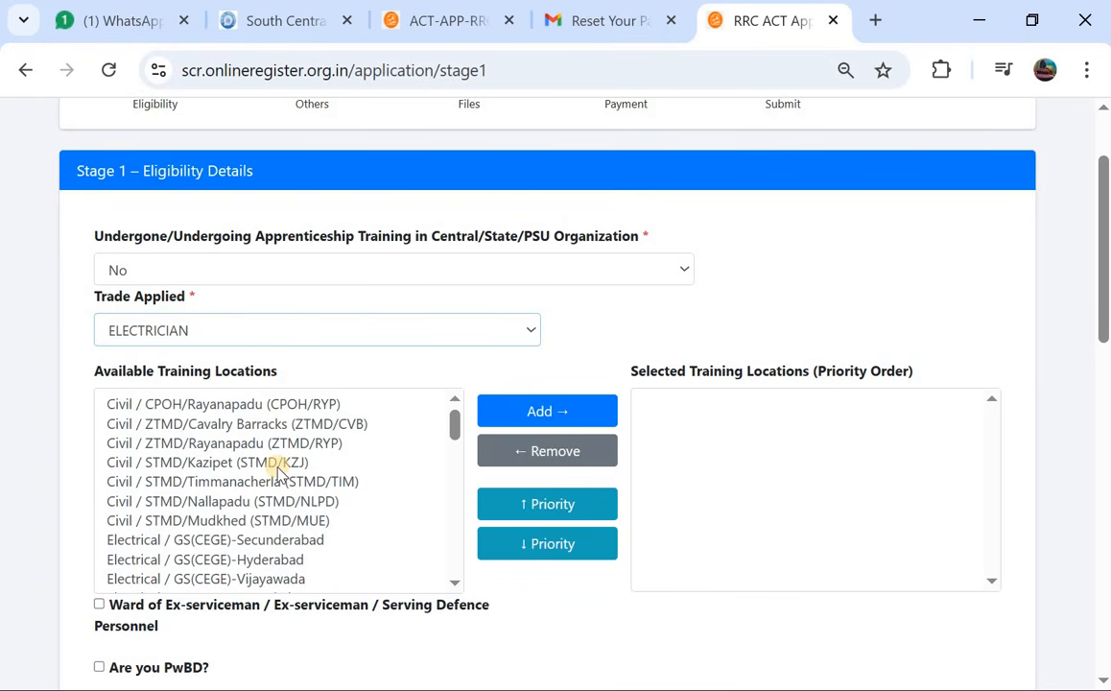
click(221, 463)
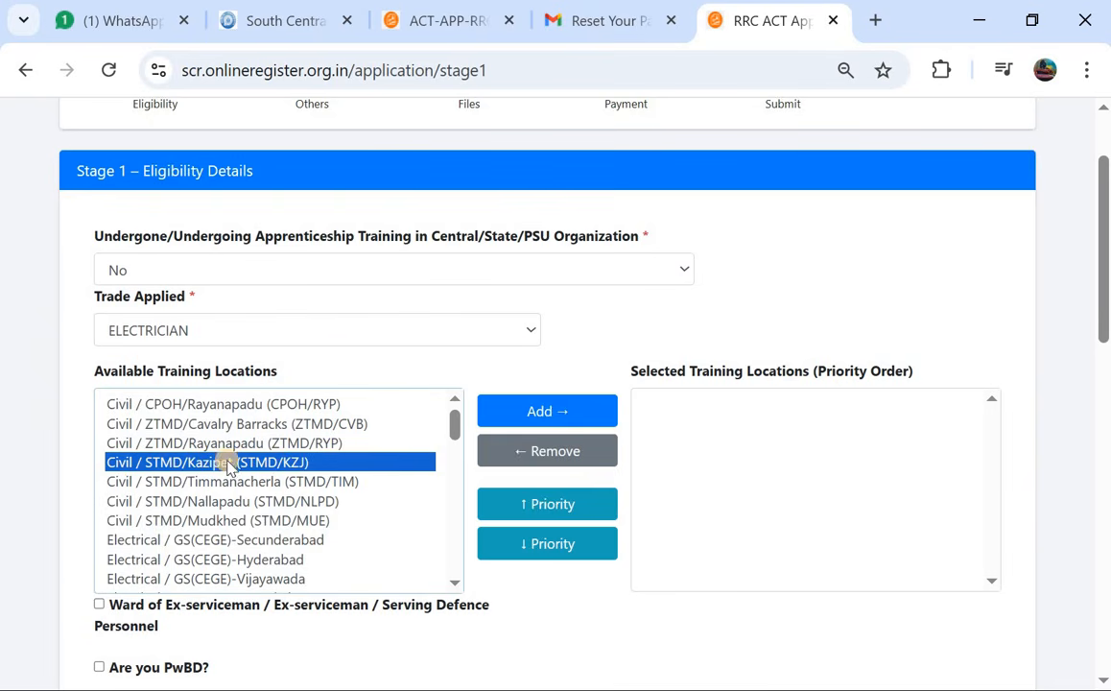
click(549, 409)
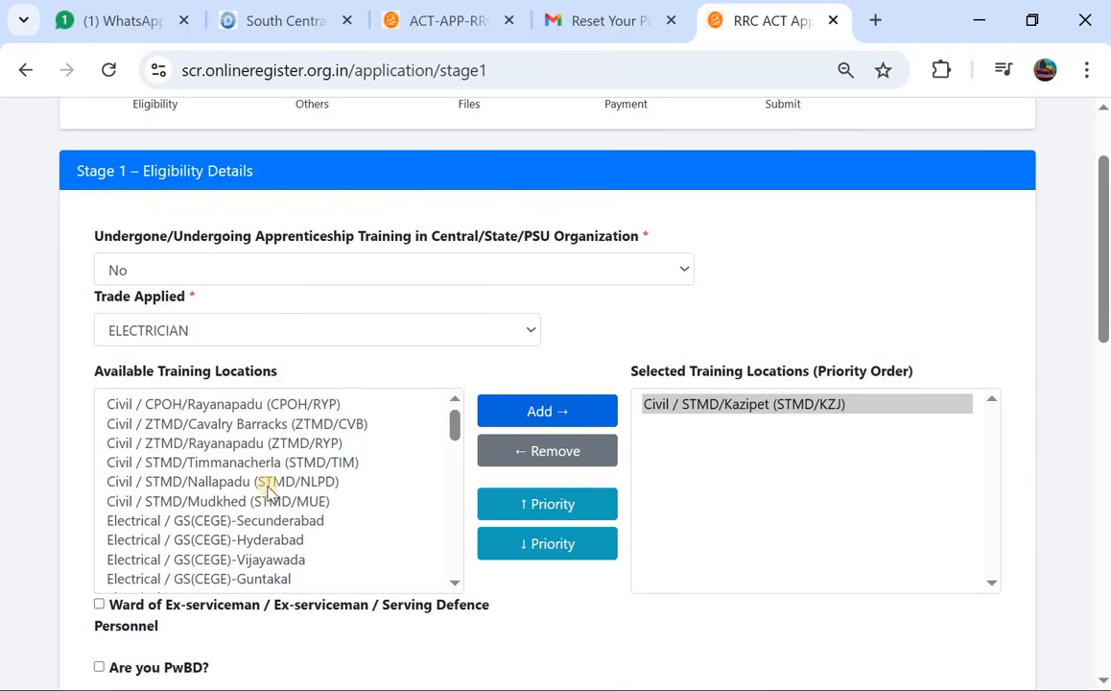
click(245, 526)
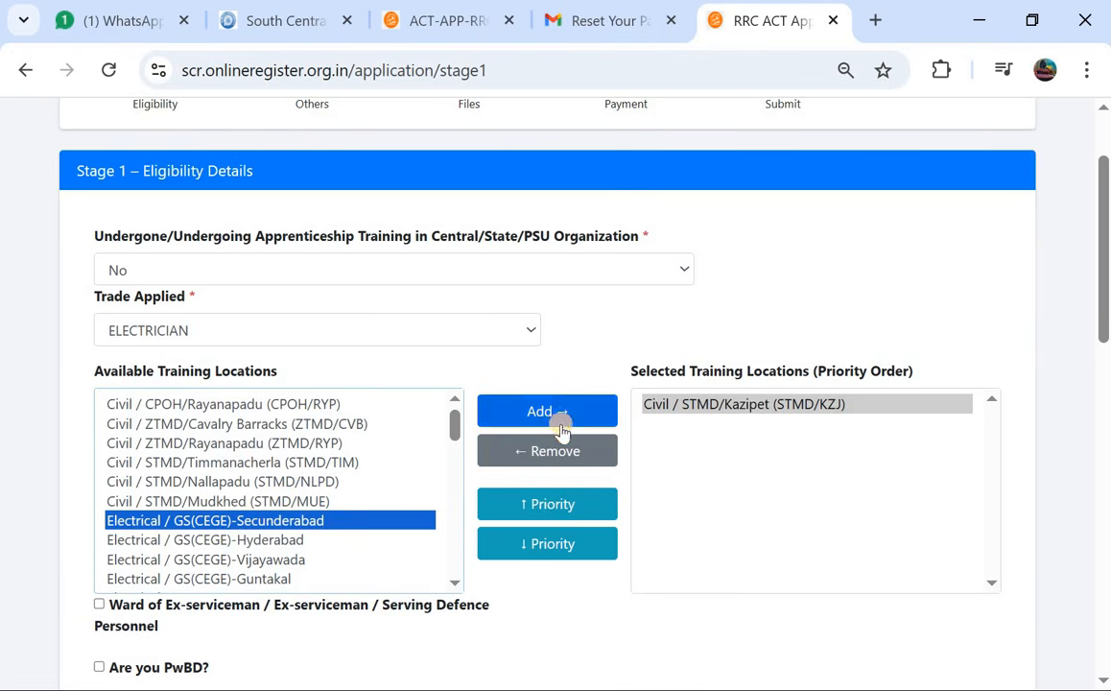
click(543, 411)
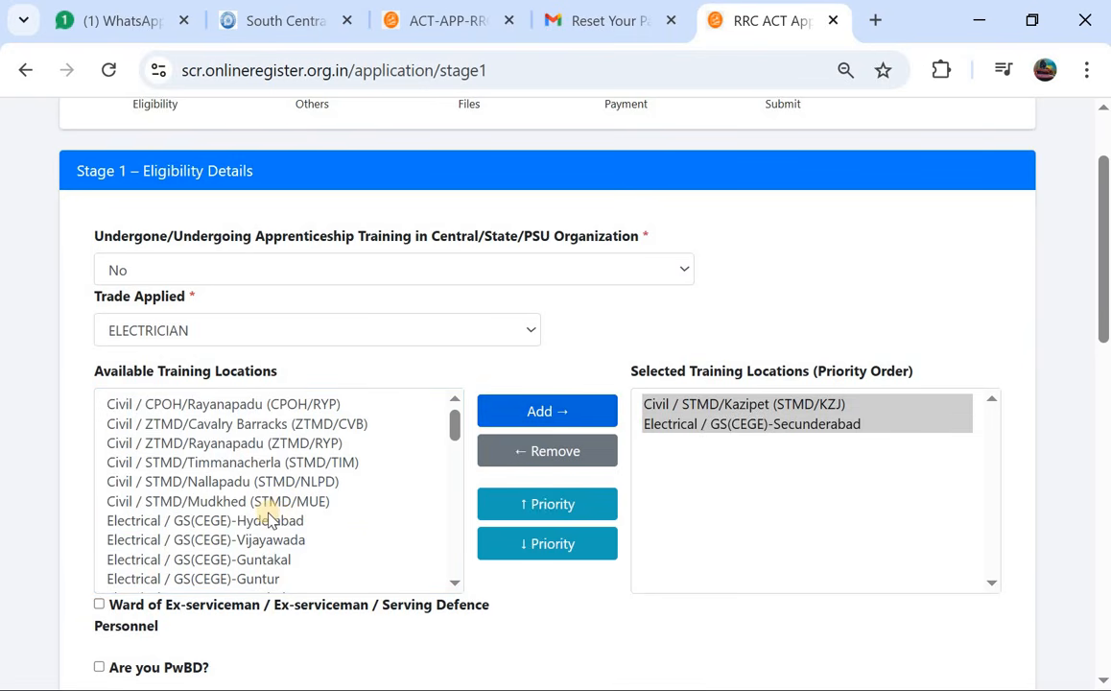
click(270, 518)
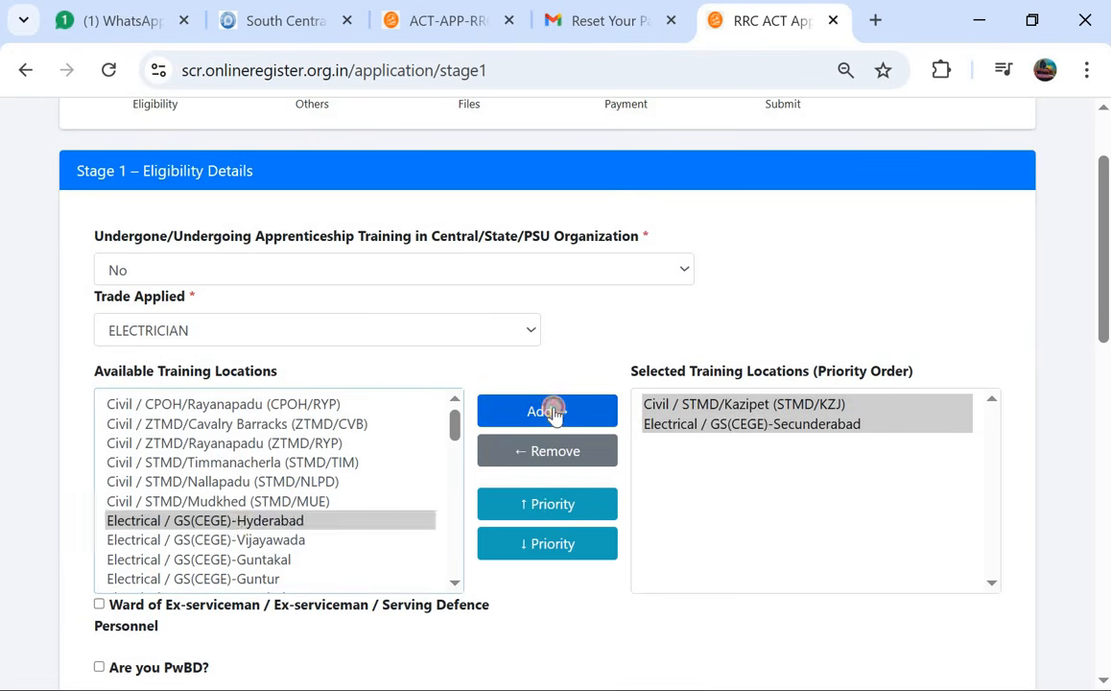
click(244, 529)
click(543, 406)
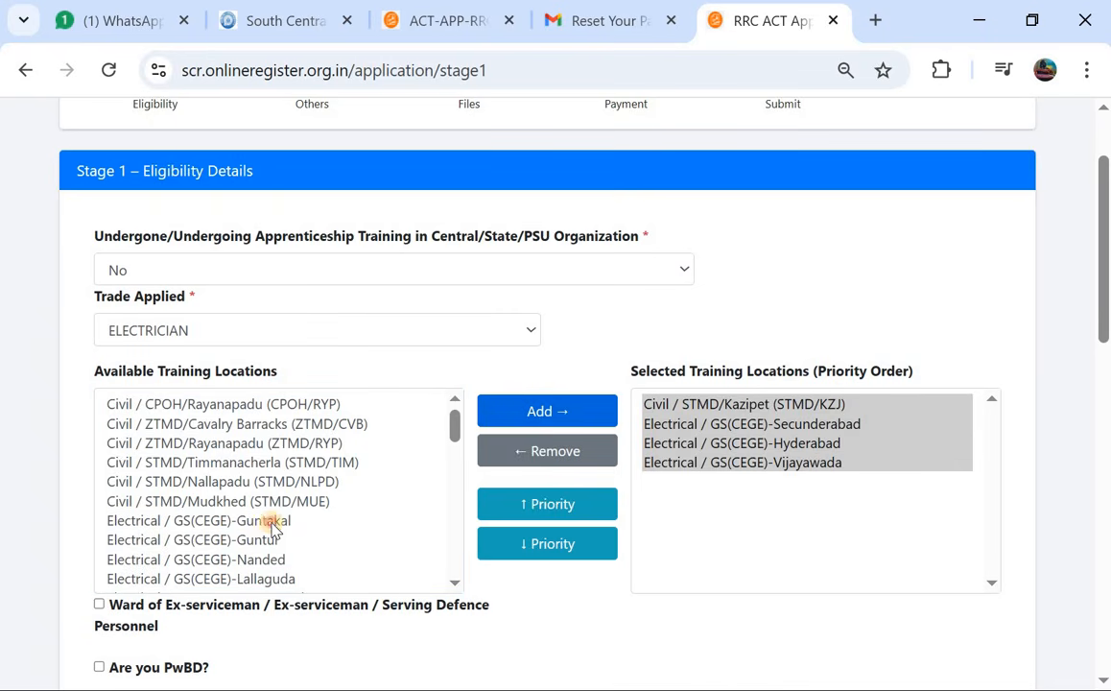
Add the Electrical / GS(CEGE) locations Guntakal and Lallaguda to the selected training locations.
click(273, 526)
click(528, 418)
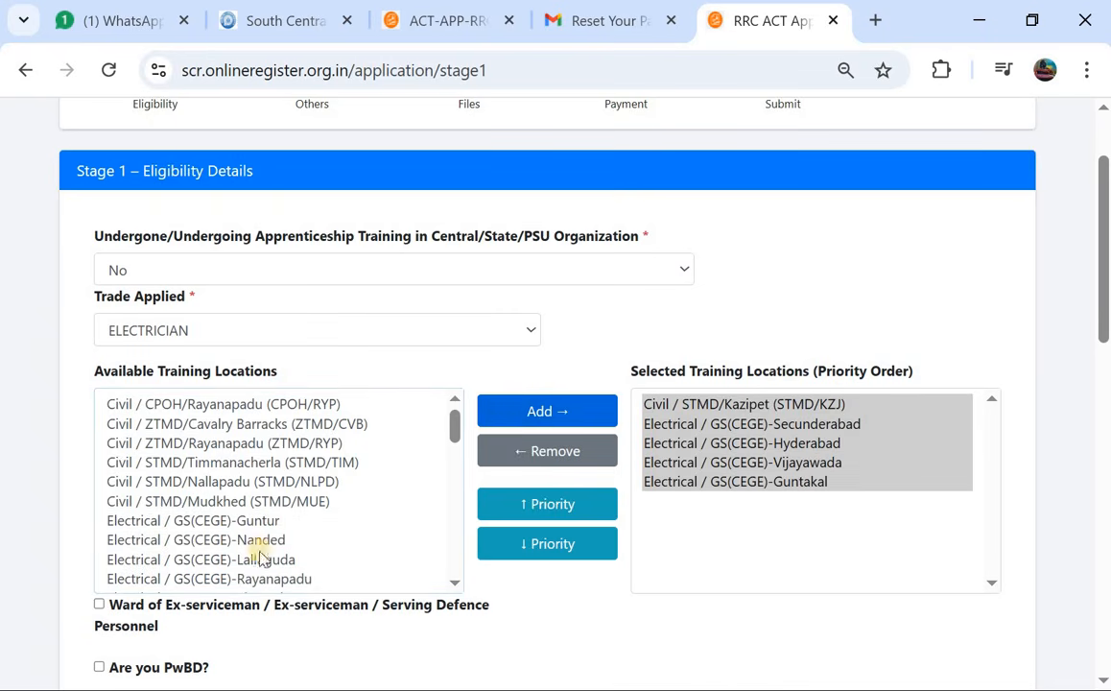
click(261, 561)
click(549, 412)
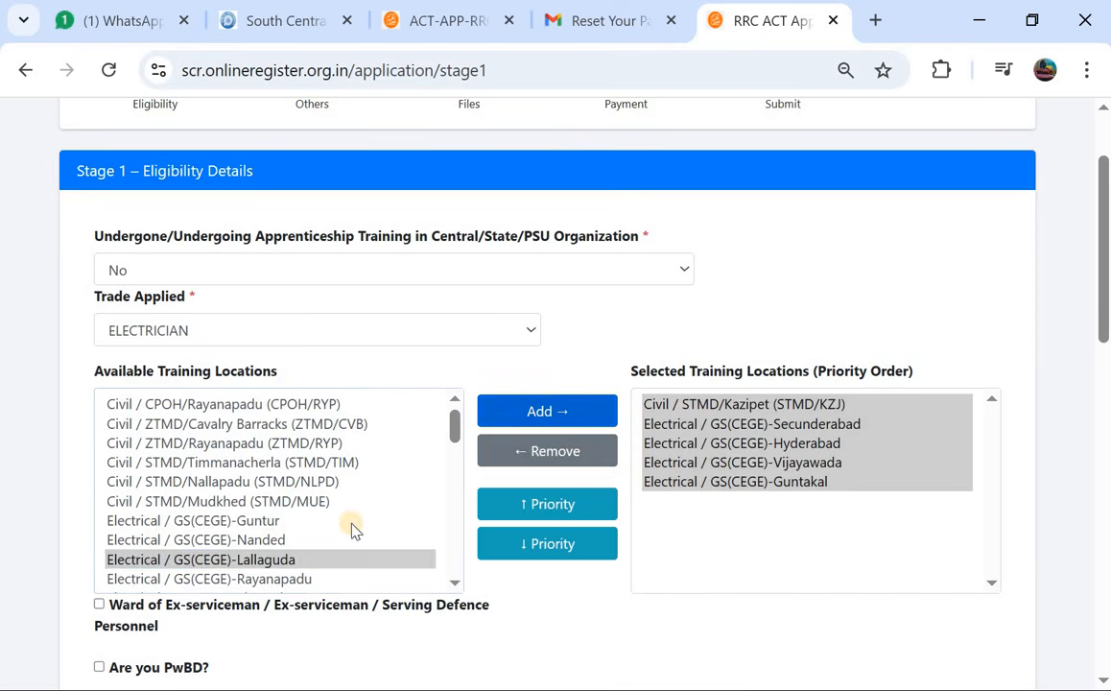
Set the applicant's gender to Male and the community to OBC-NCL in the eligibility details.
scroll(324, 540, down, 2)
scroll(250, 605, down, 1)
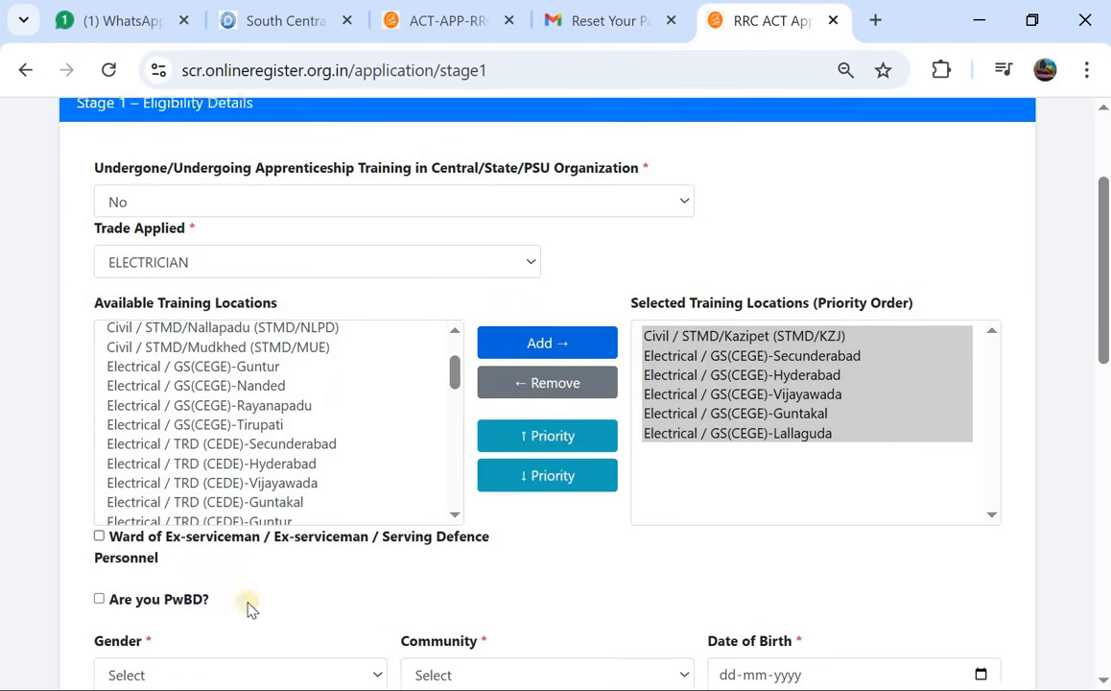
scroll(125, 528, down, 1)
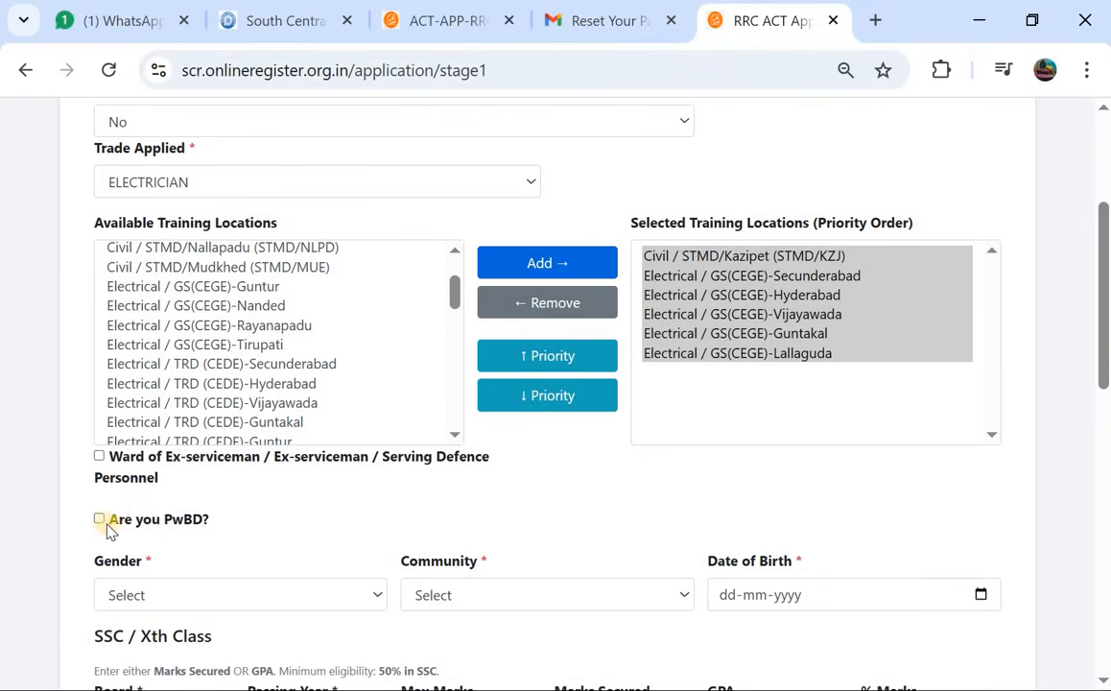
scroll(150, 526, down, 2)
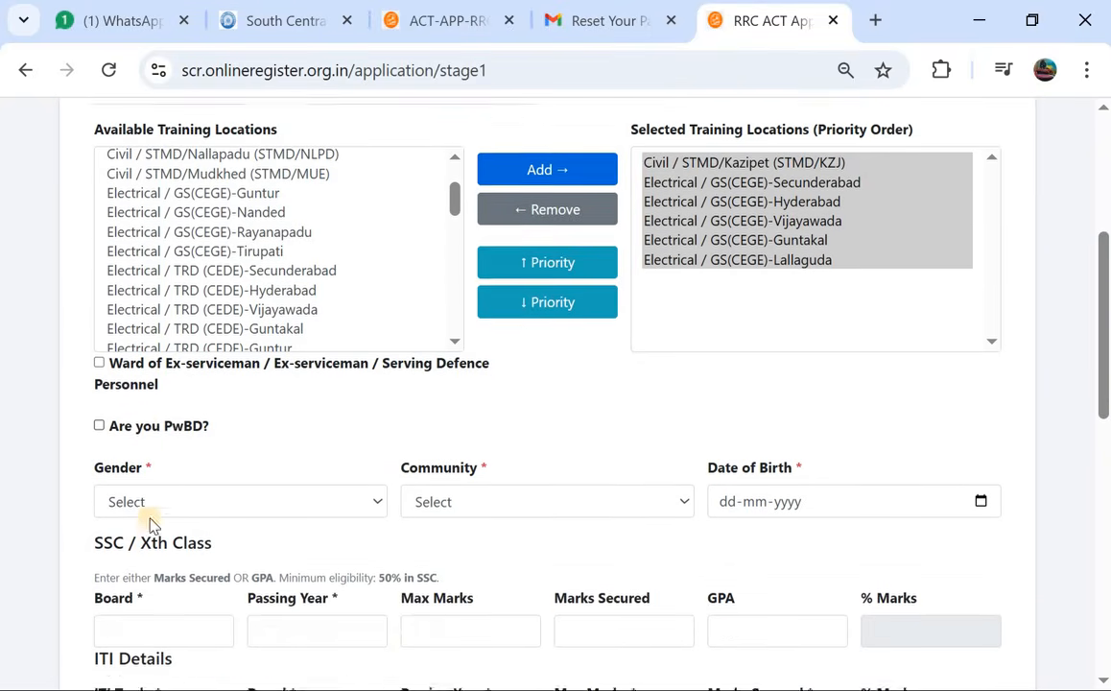
click(227, 480)
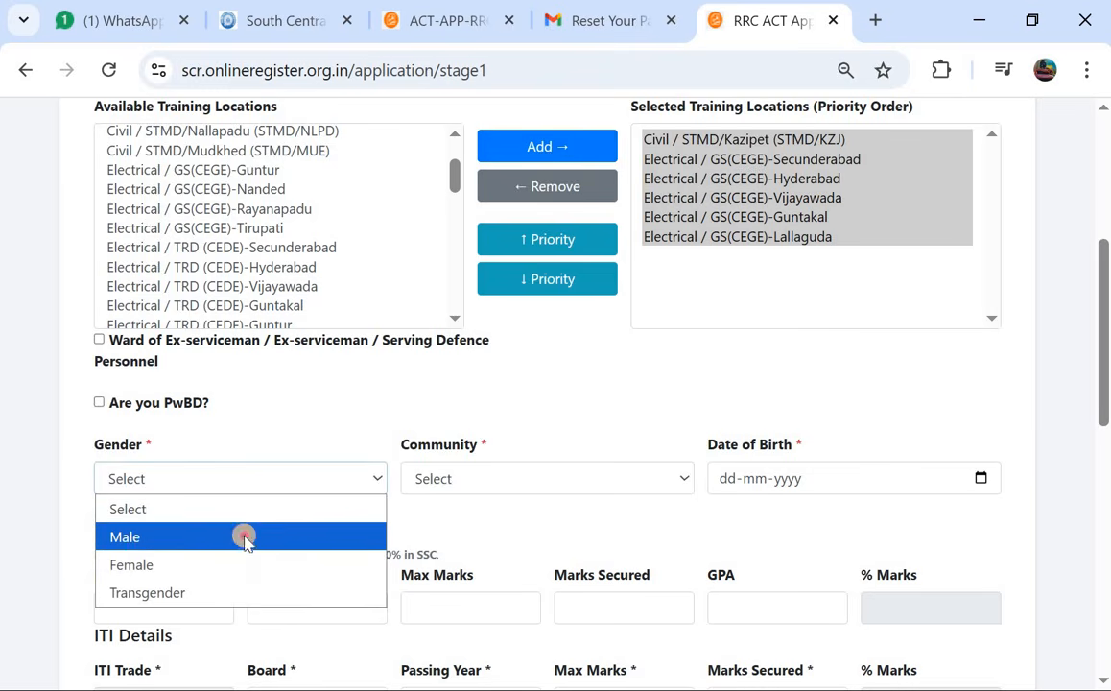
click(242, 536)
click(489, 477)
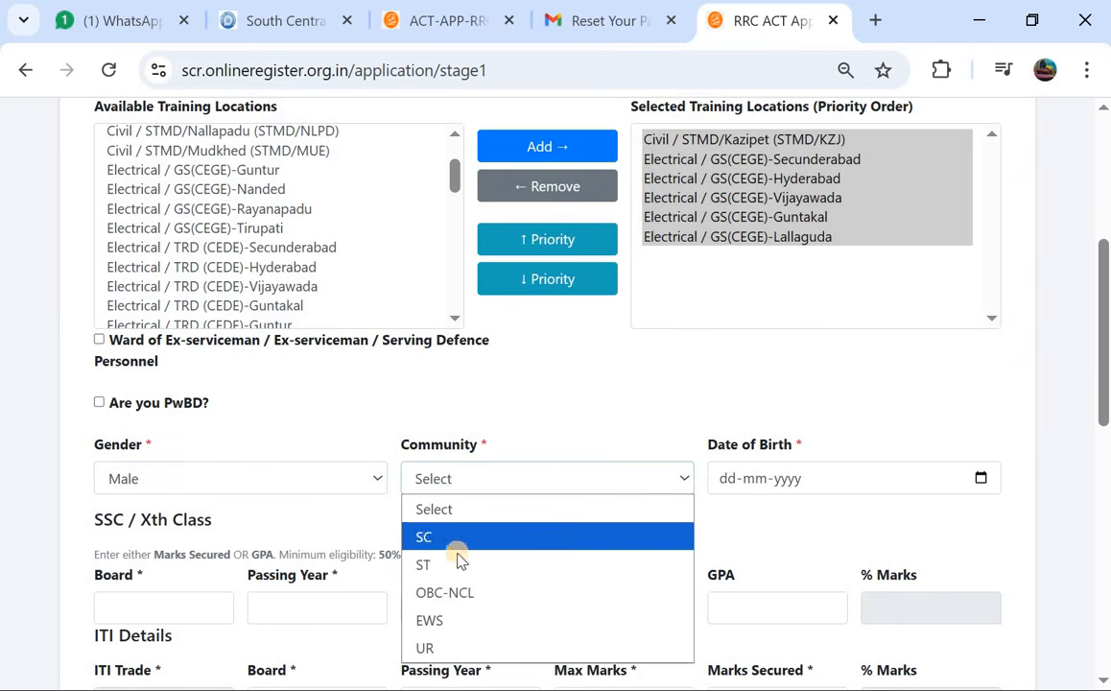
click(504, 593)
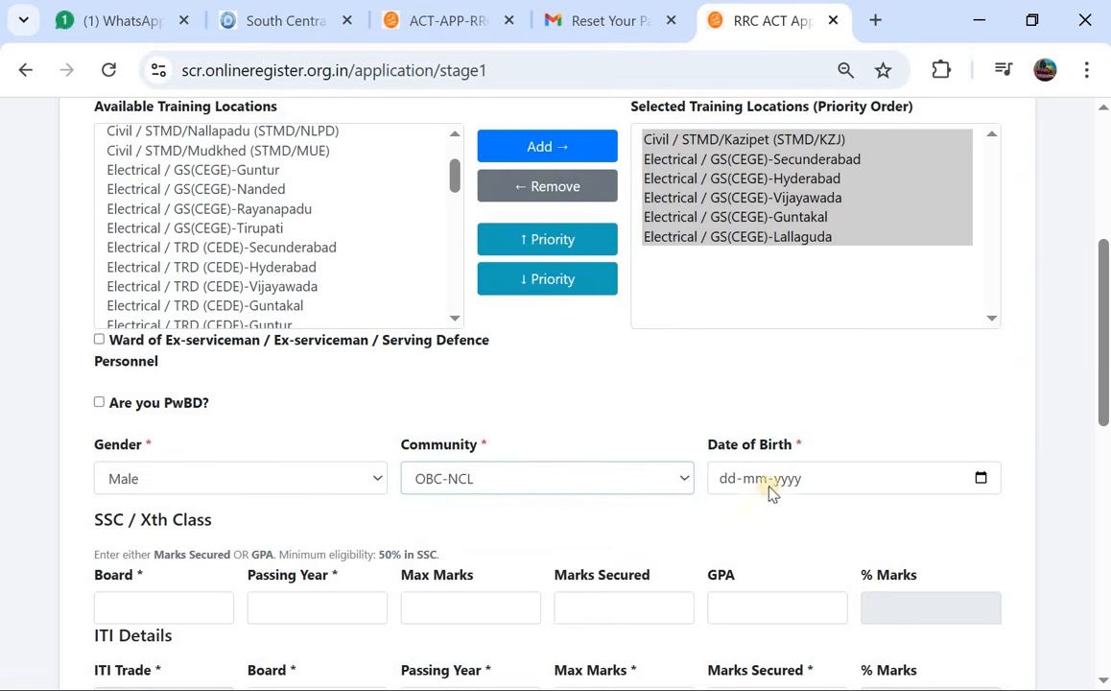
Fill in the applicant's date of birth by choosing the year, month and day from the calendar.
click(968, 482)
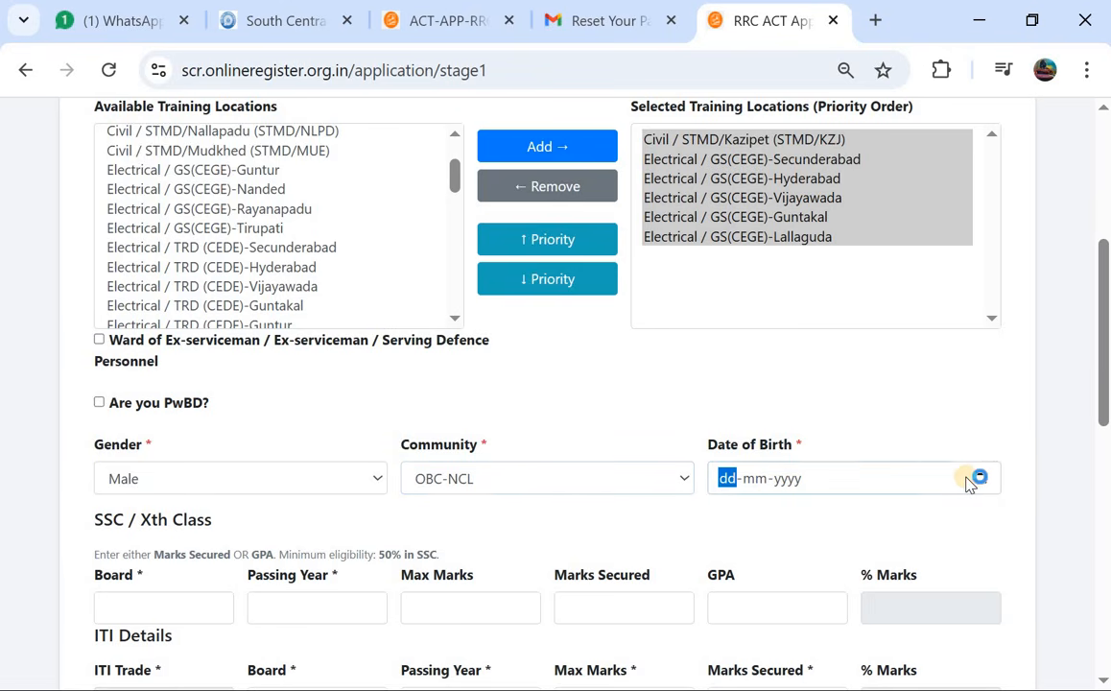
click(982, 479)
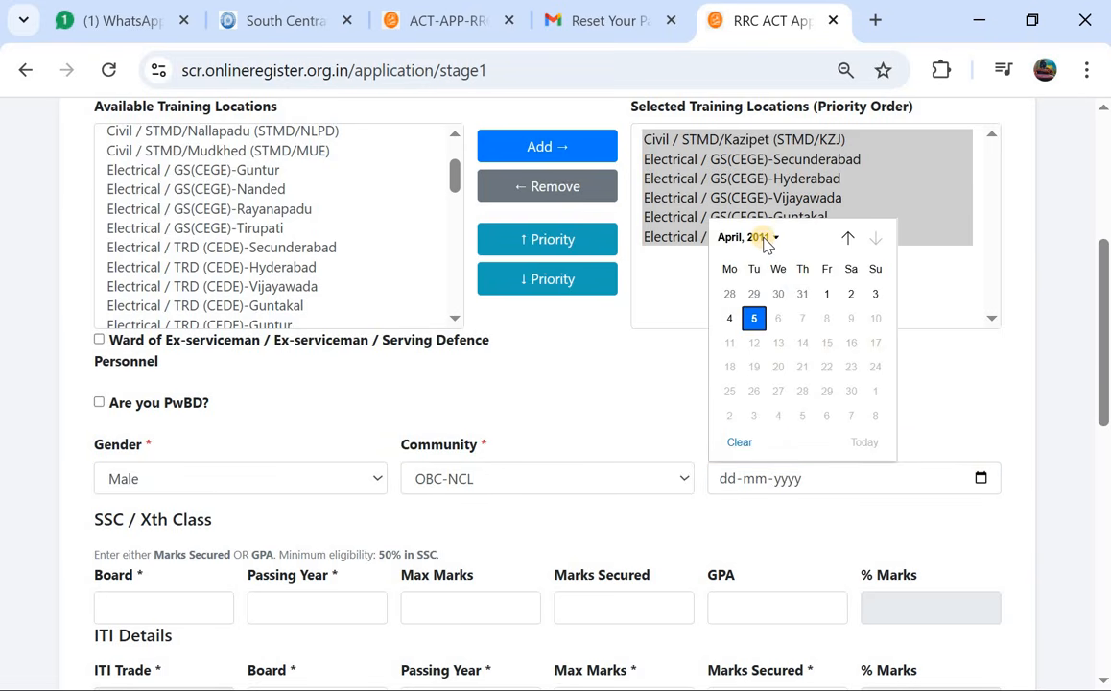
click(758, 240)
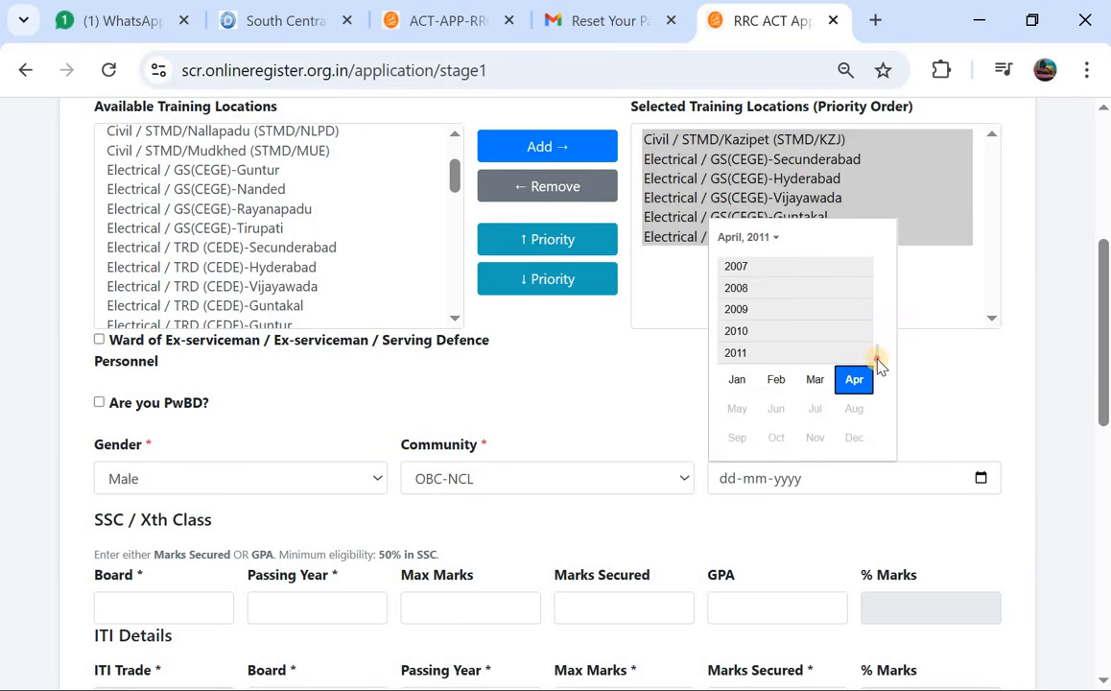
scroll(874, 297, up, 5)
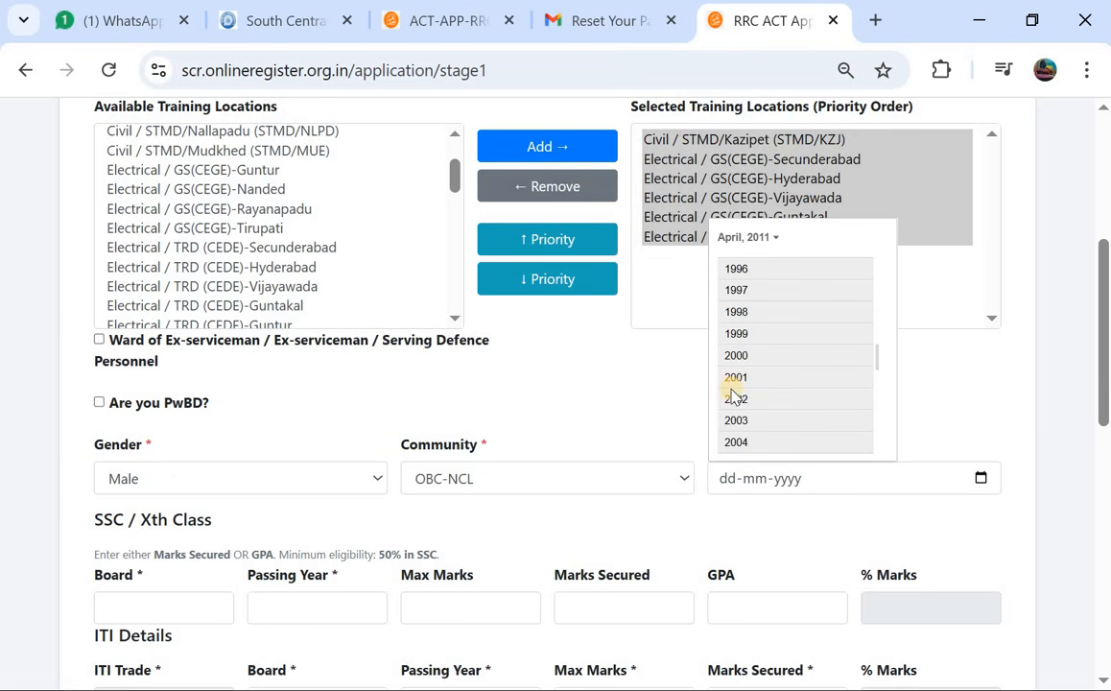
click(734, 399)
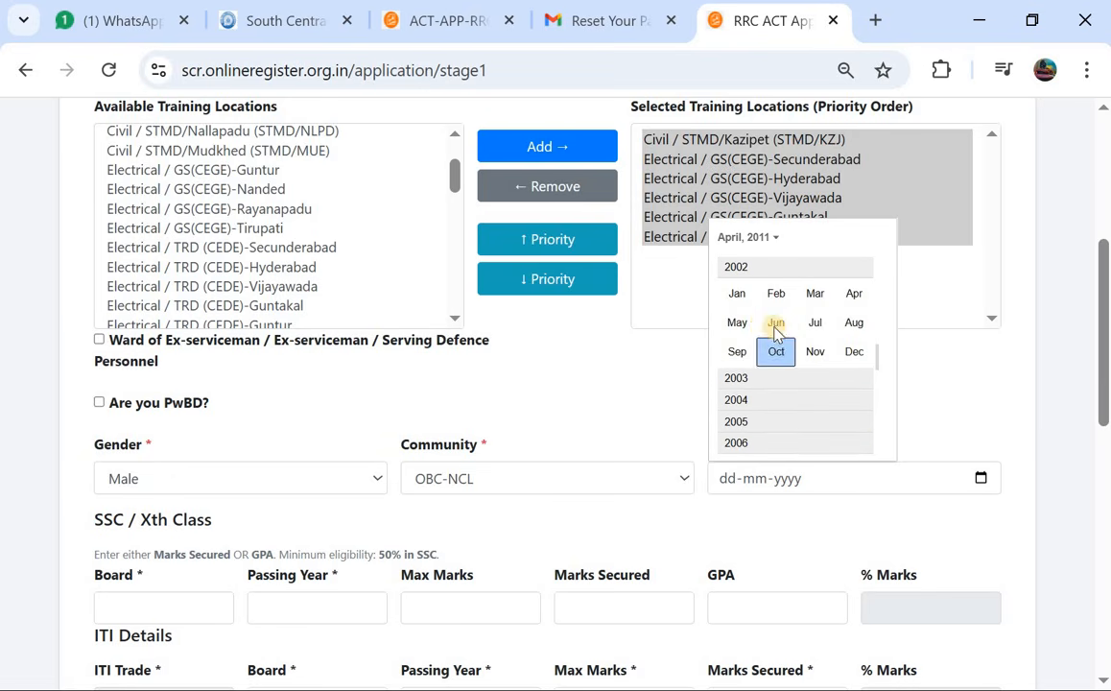
click(739, 326)
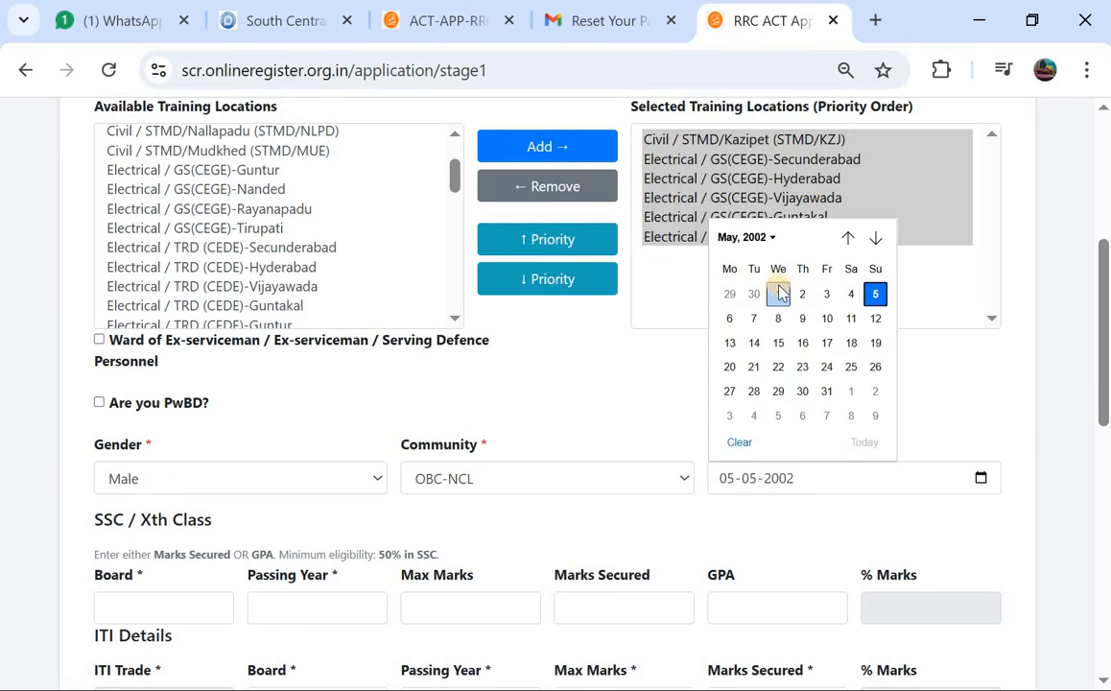
click(778, 294)
Fill in the SSC / Xth Class details with board ssc, passing year 2017, max marks 10 and marks secured 7.3.
scroll(575, 419, down, 3)
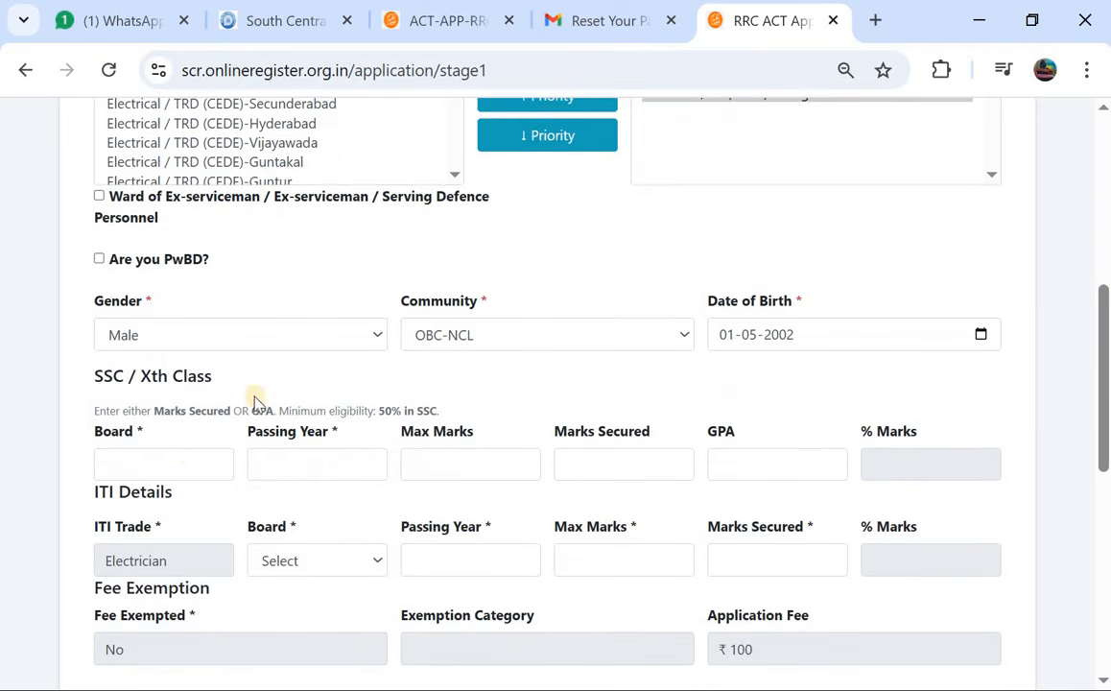
scroll(233, 428, down, 1)
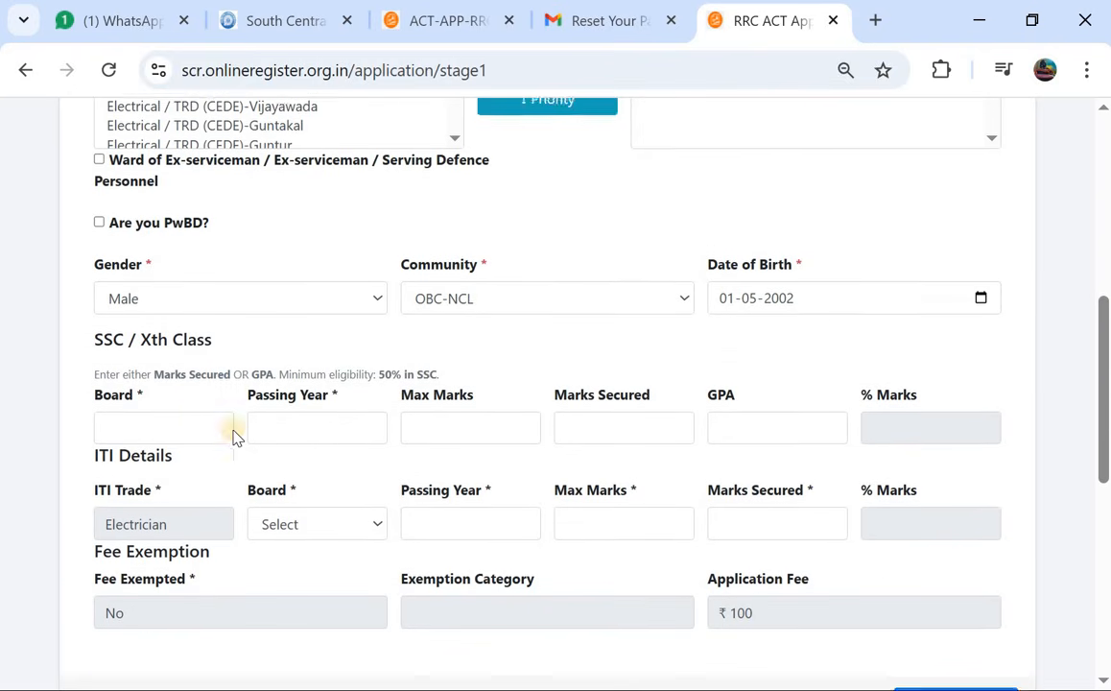
click(167, 422)
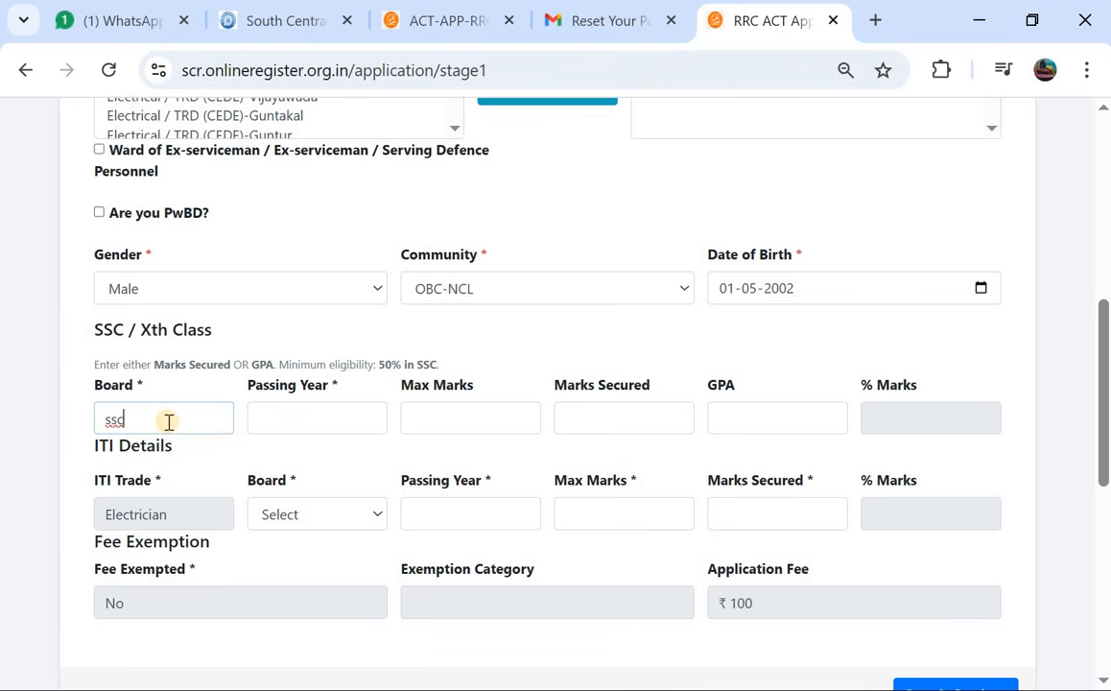
click(297, 417)
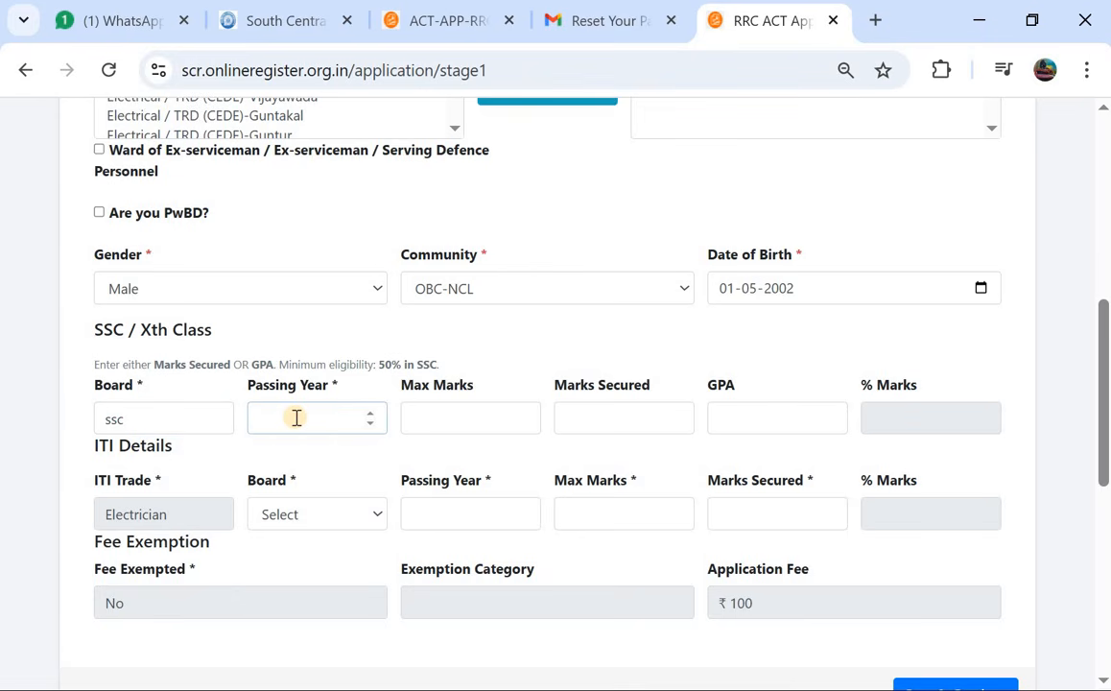
text(2017)
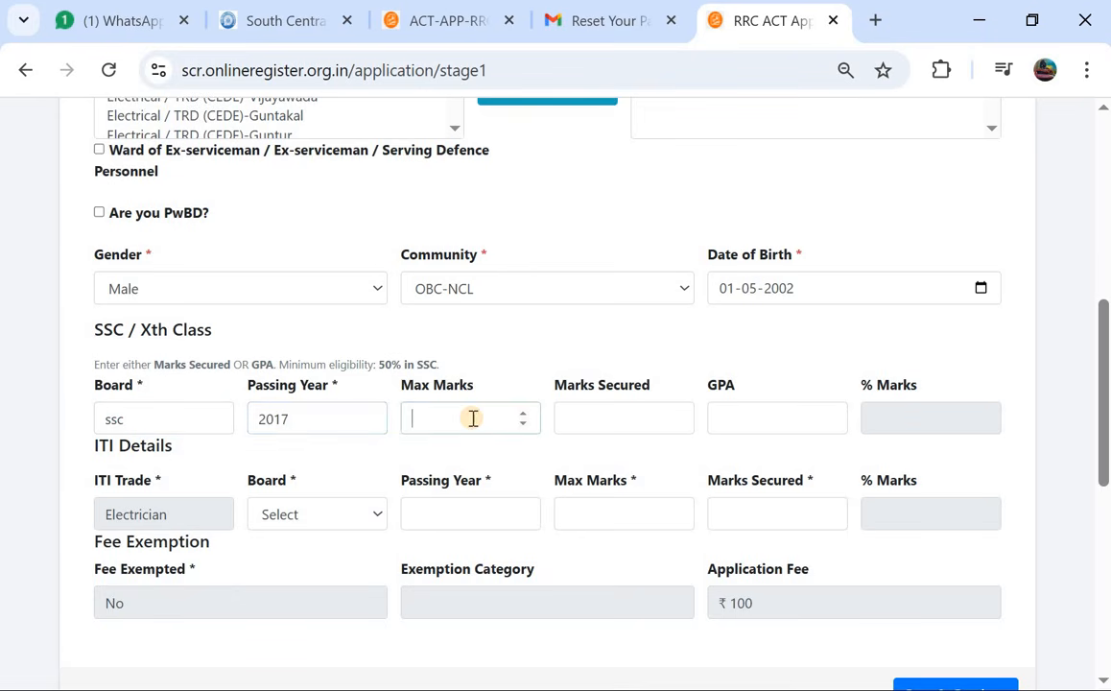
text(10)
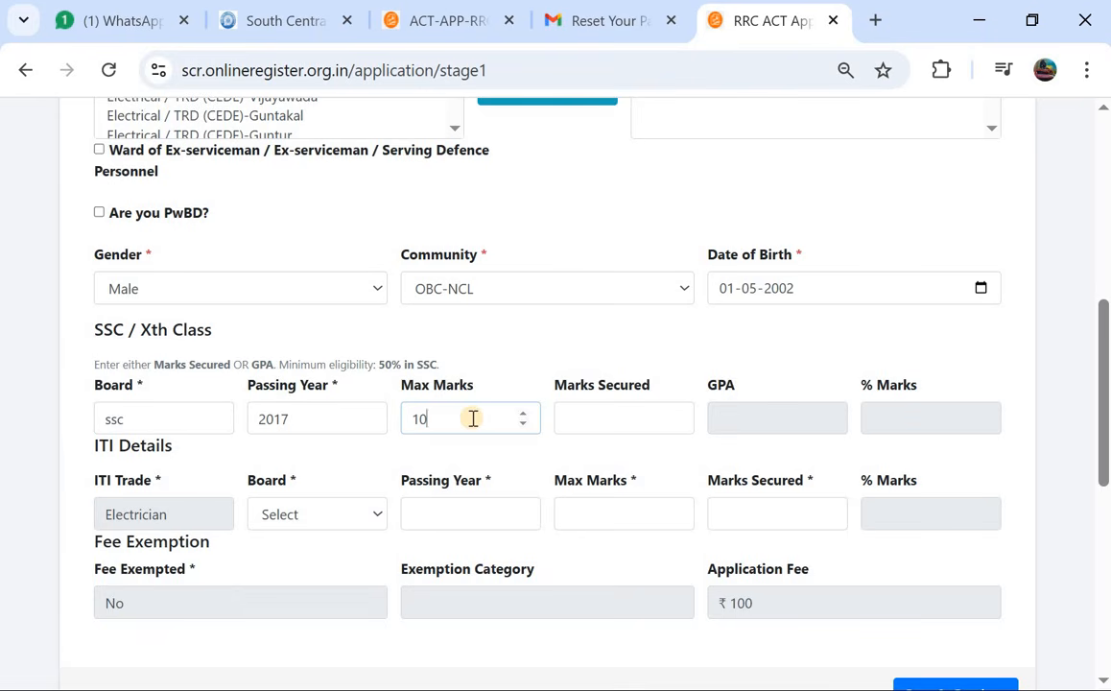
click(640, 415)
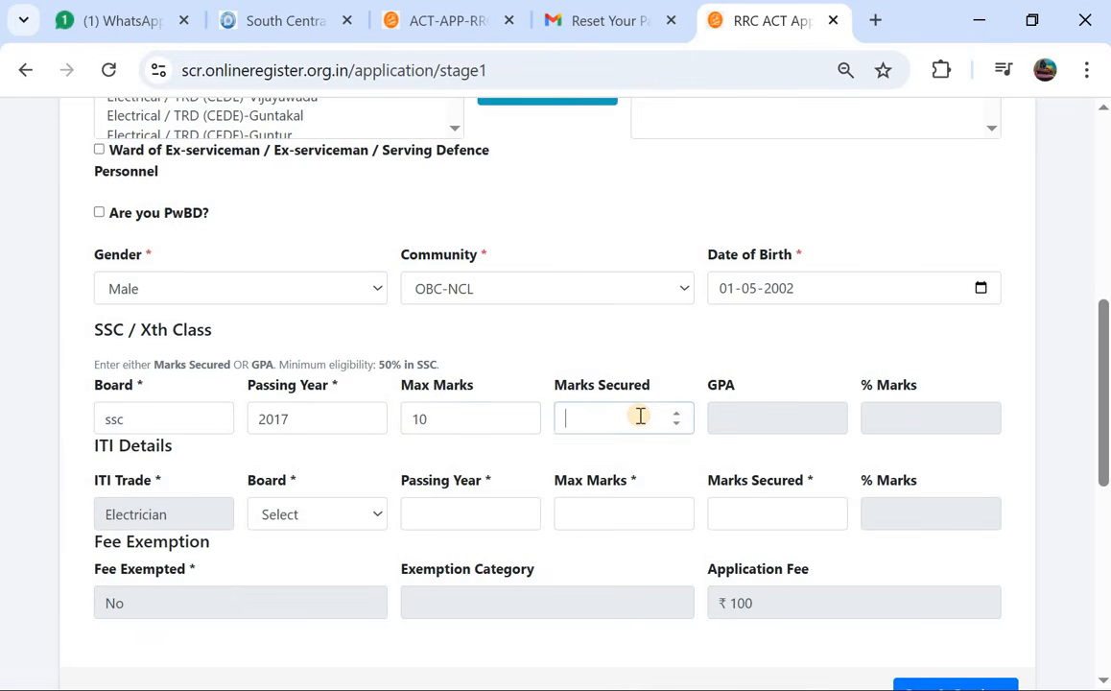
text(7.3)
click(754, 428)
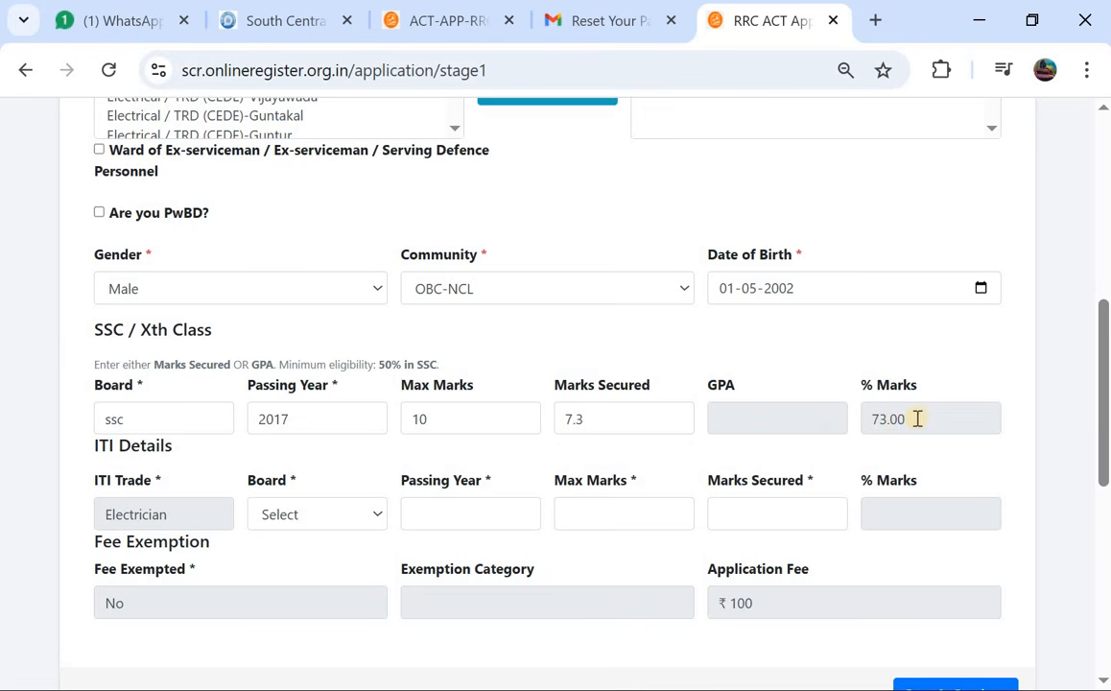
Fill in the ITI details with board NCVT, passing year 2019, max marks 1000 and marks secured 863.
scroll(169, 402, down, 1)
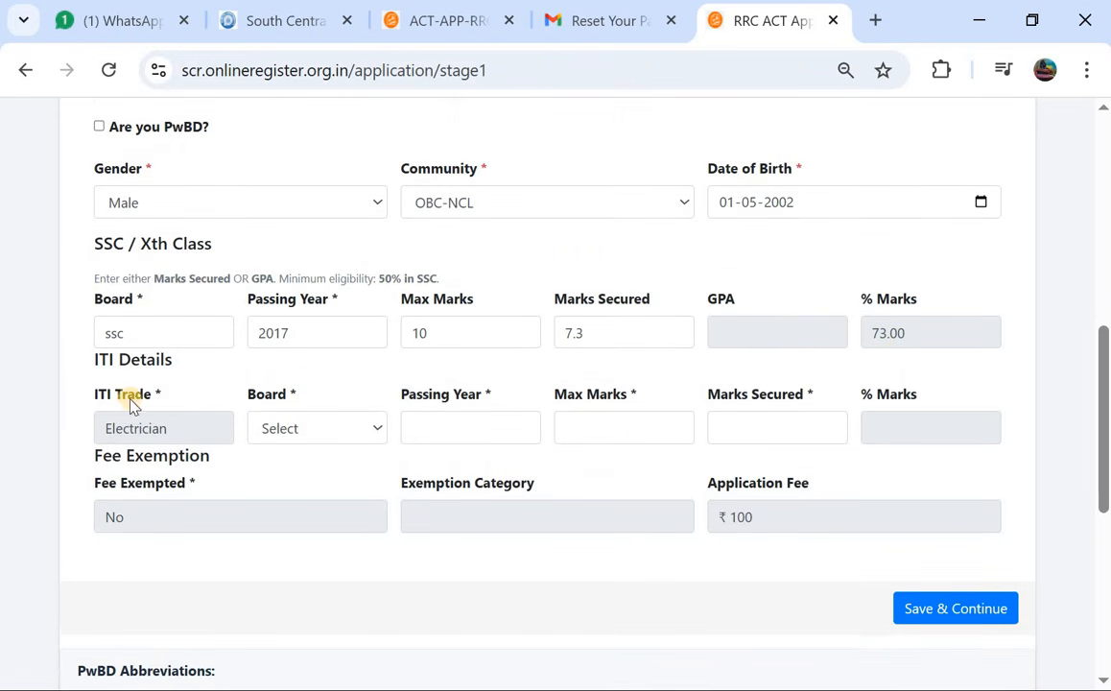
scroll(135, 395, down, 1)
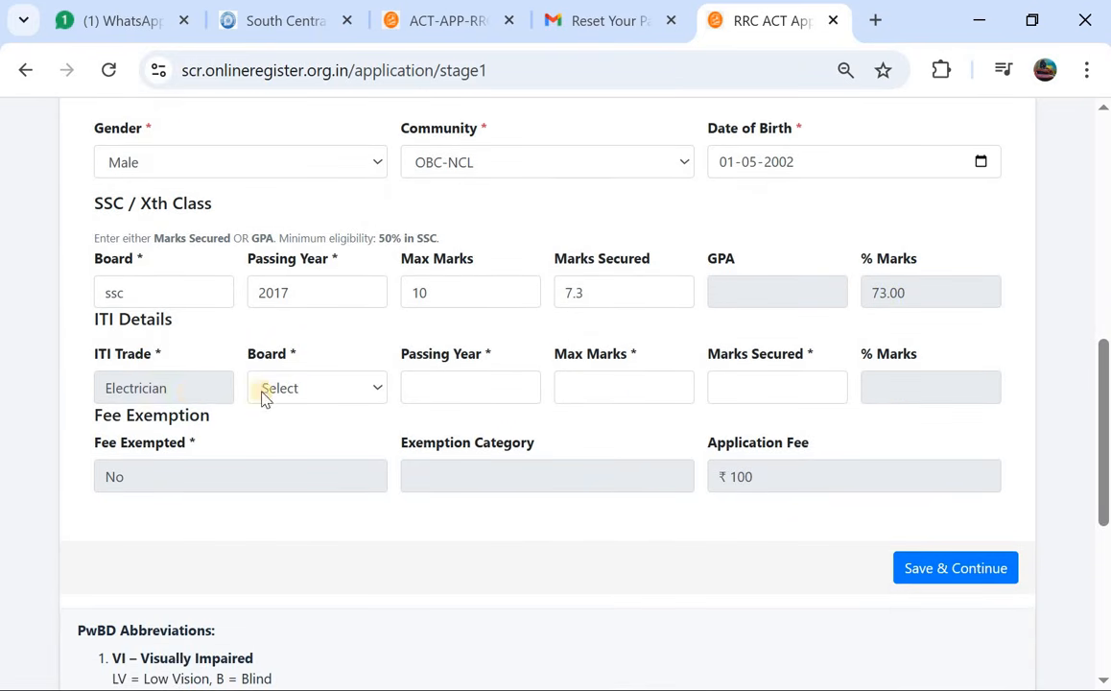
click(284, 390)
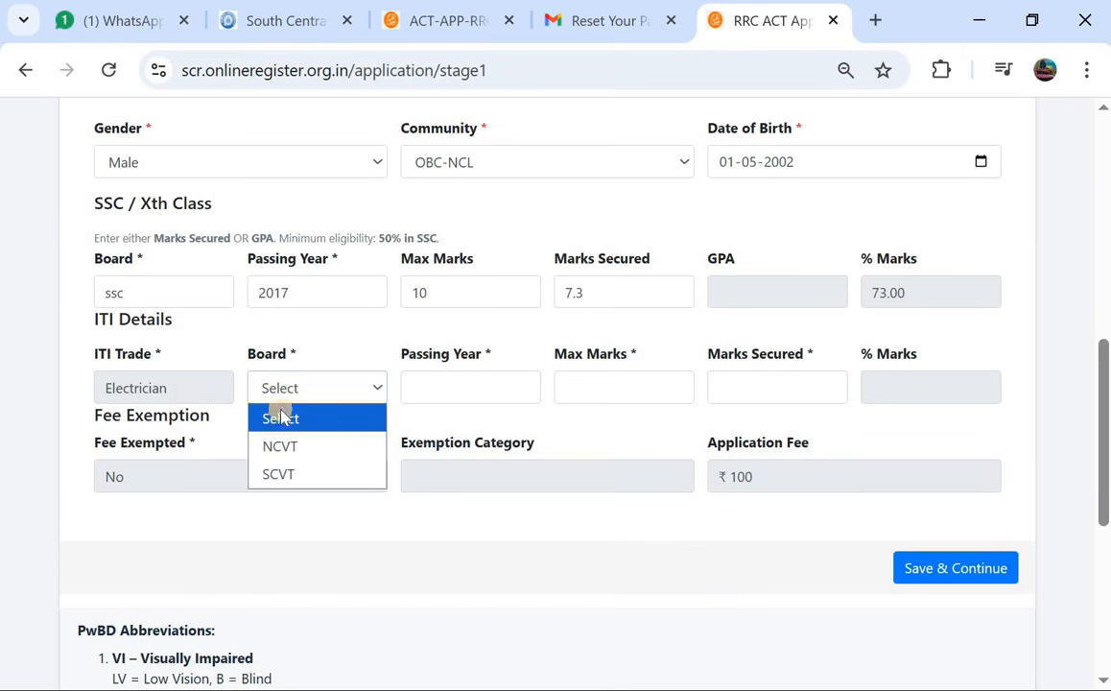
click(327, 460)
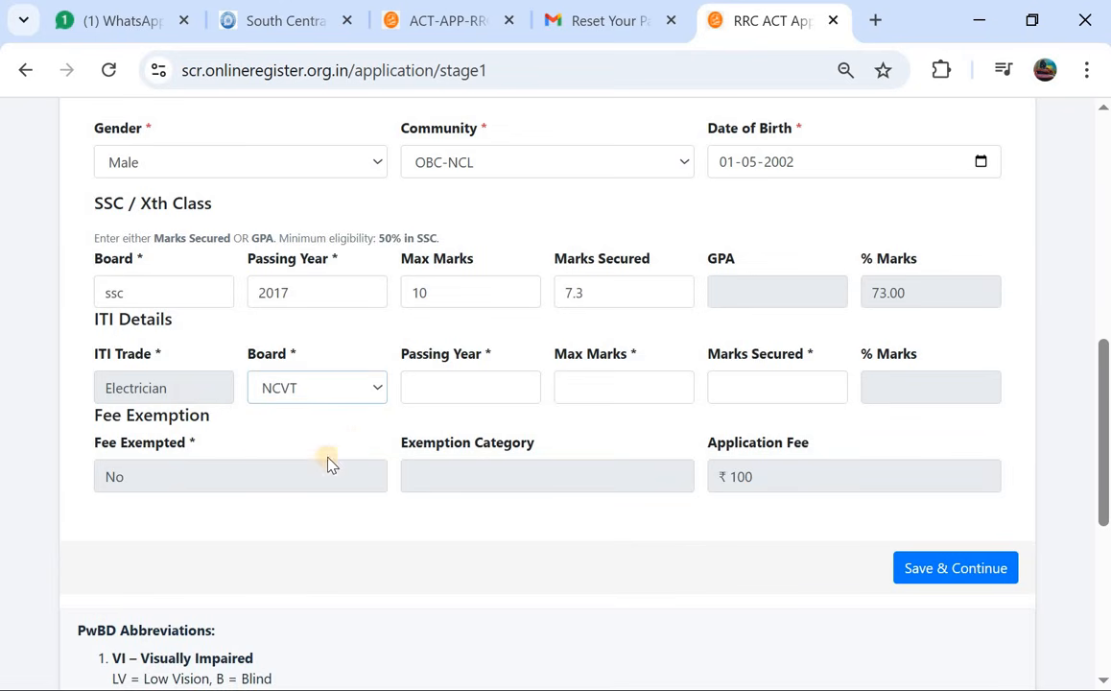
click(471, 382)
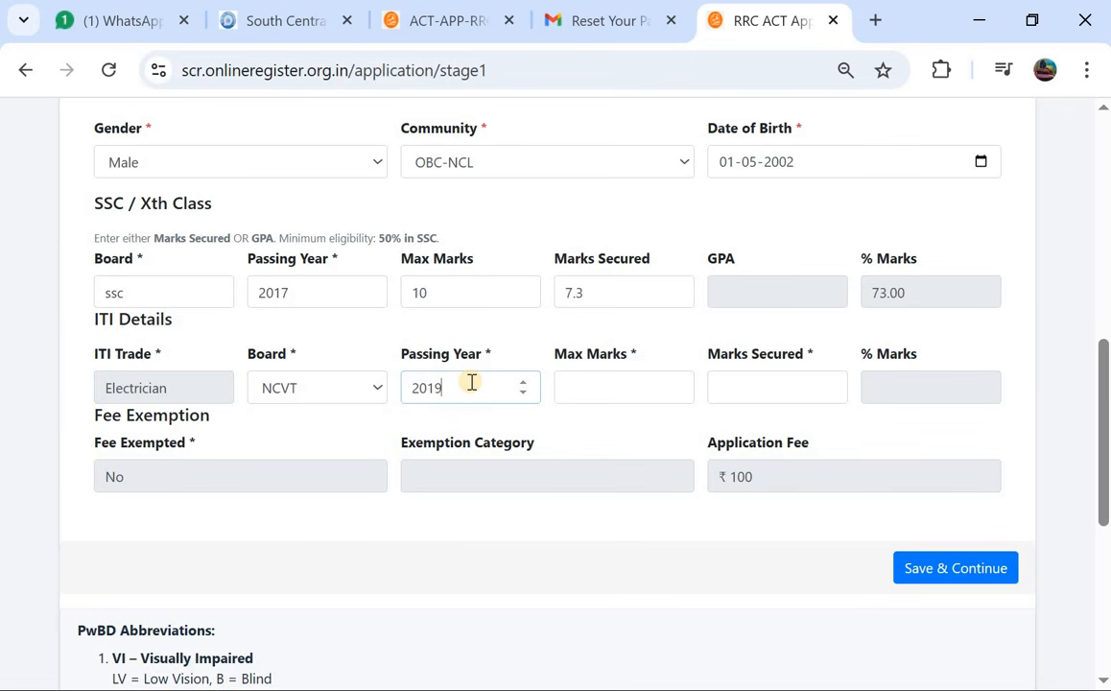
click(623, 382)
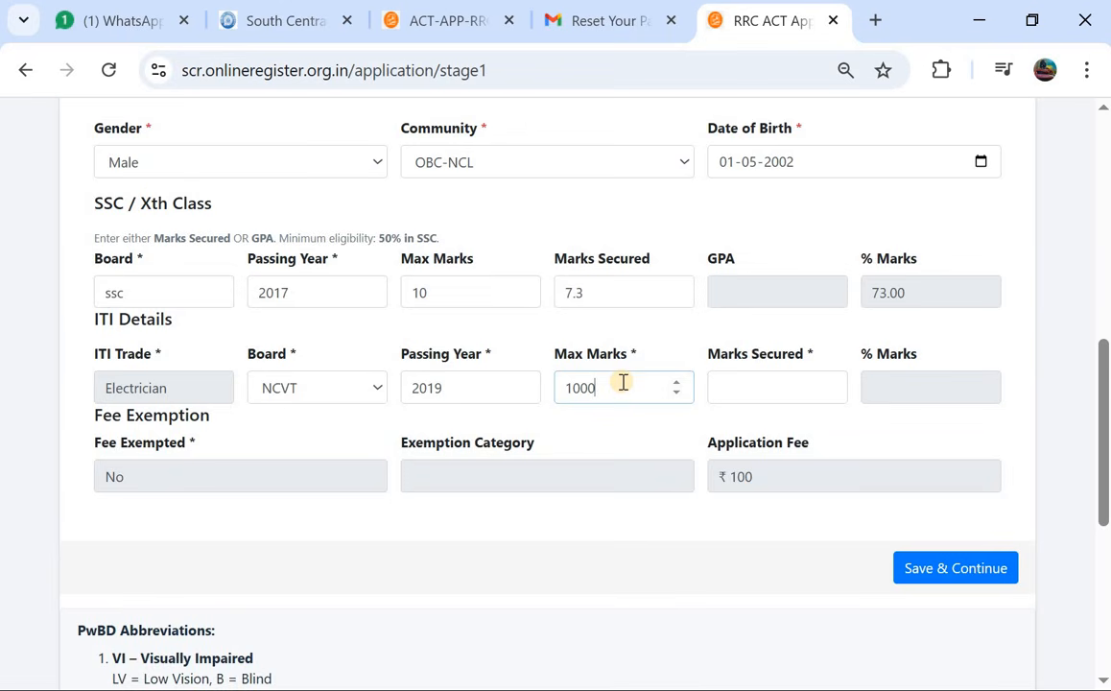
click(767, 382)
text(8)
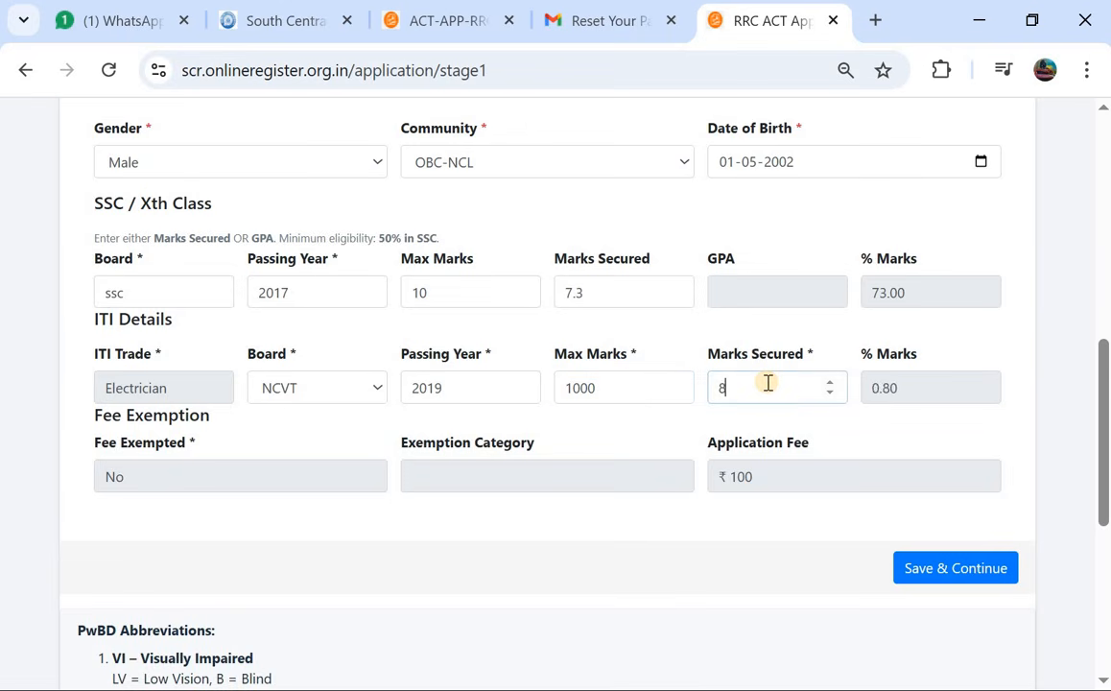
text(63)
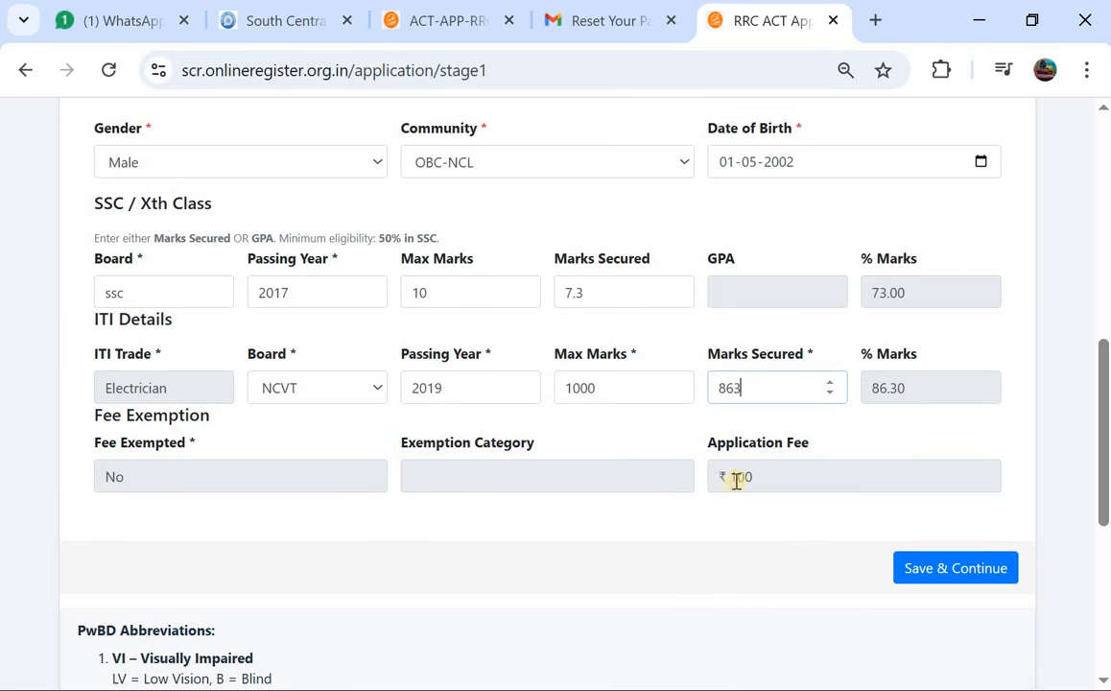
Review the completed eligibility form, save it and continue to the address and other details stage.
scroll(715, 475, down, 2)
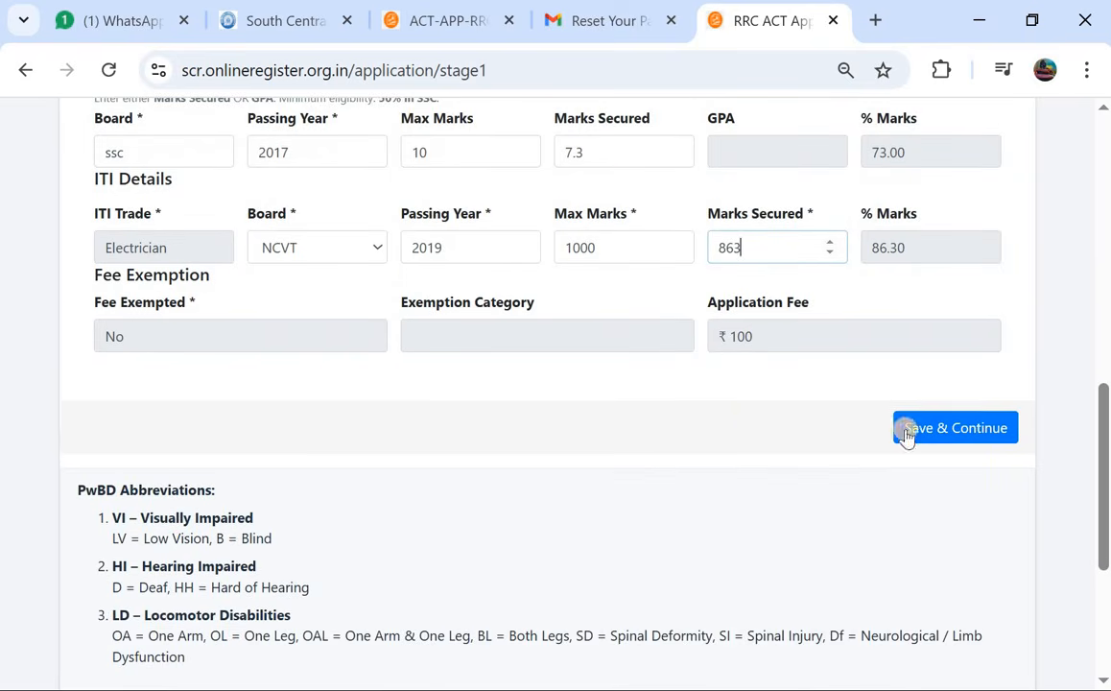
scroll(676, 308, up, 4)
scroll(677, 309, down, 3)
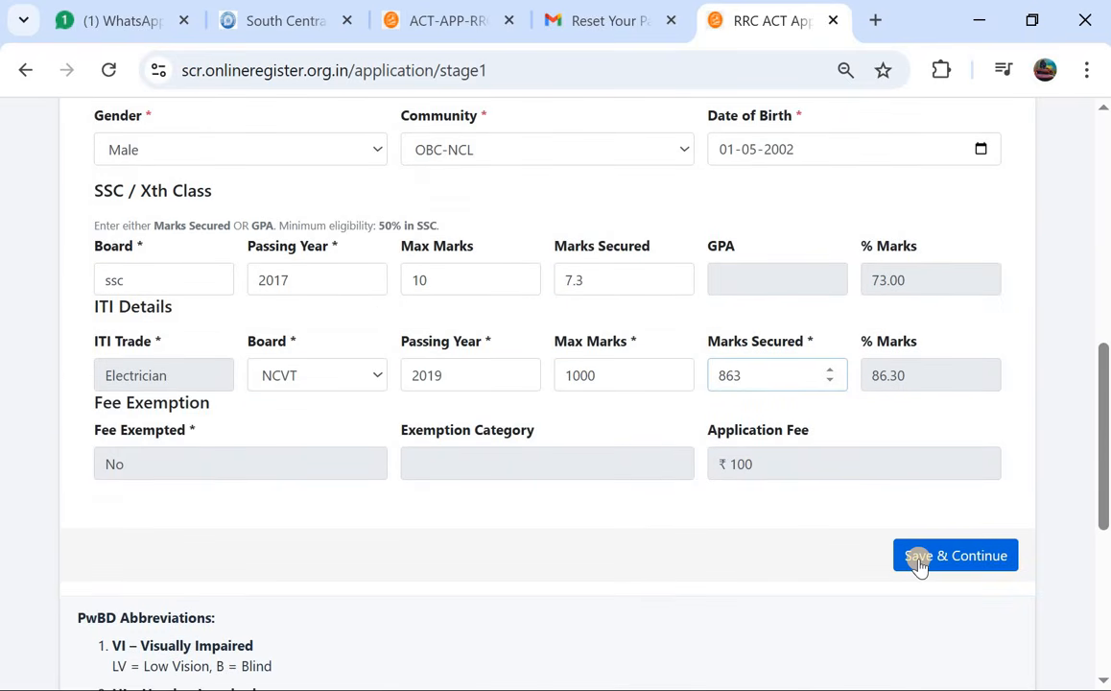
click(918, 559)
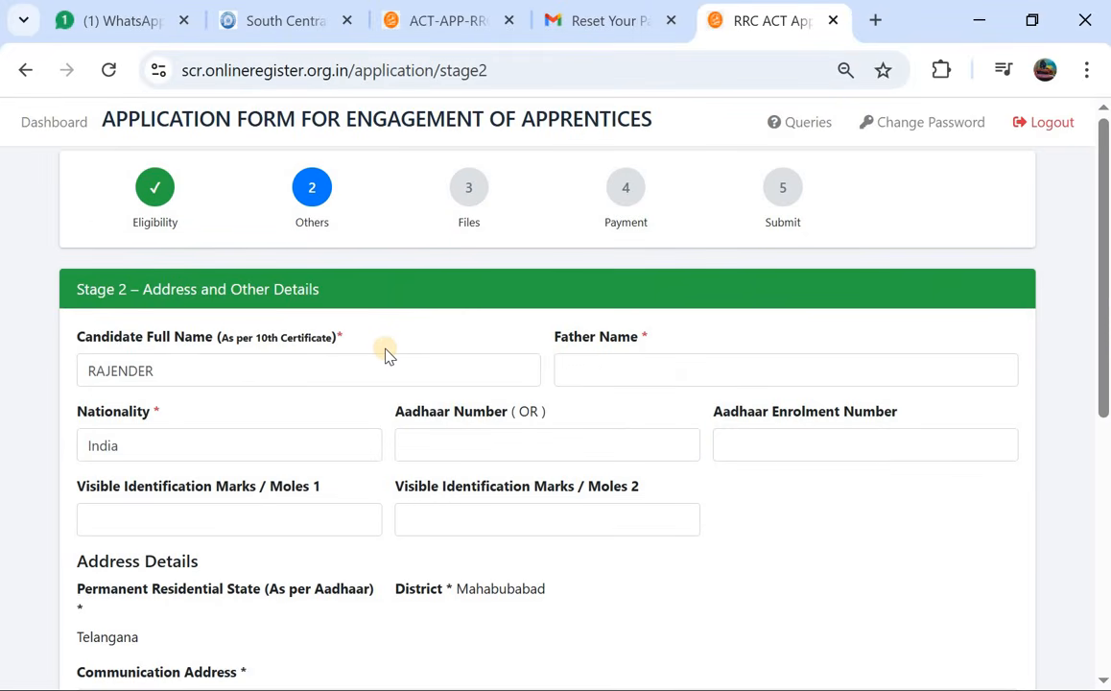
Examine the Stage 2 form's candidate name, identification marks, address and RDAT fields.
scroll(386, 353, down, 1)
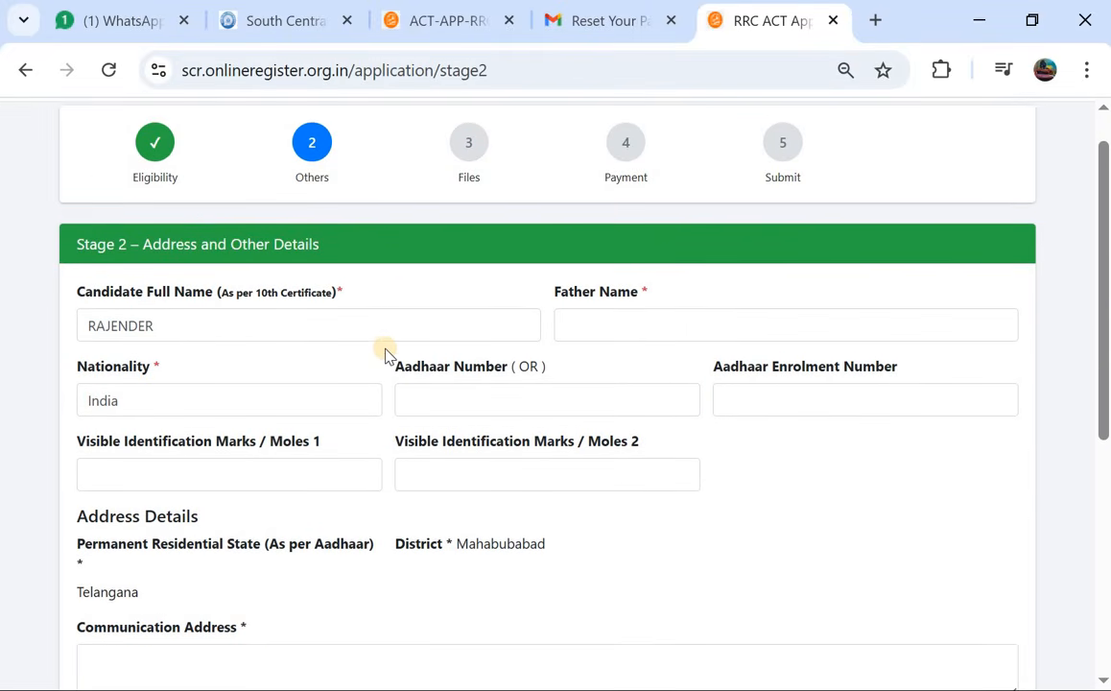
click(207, 320)
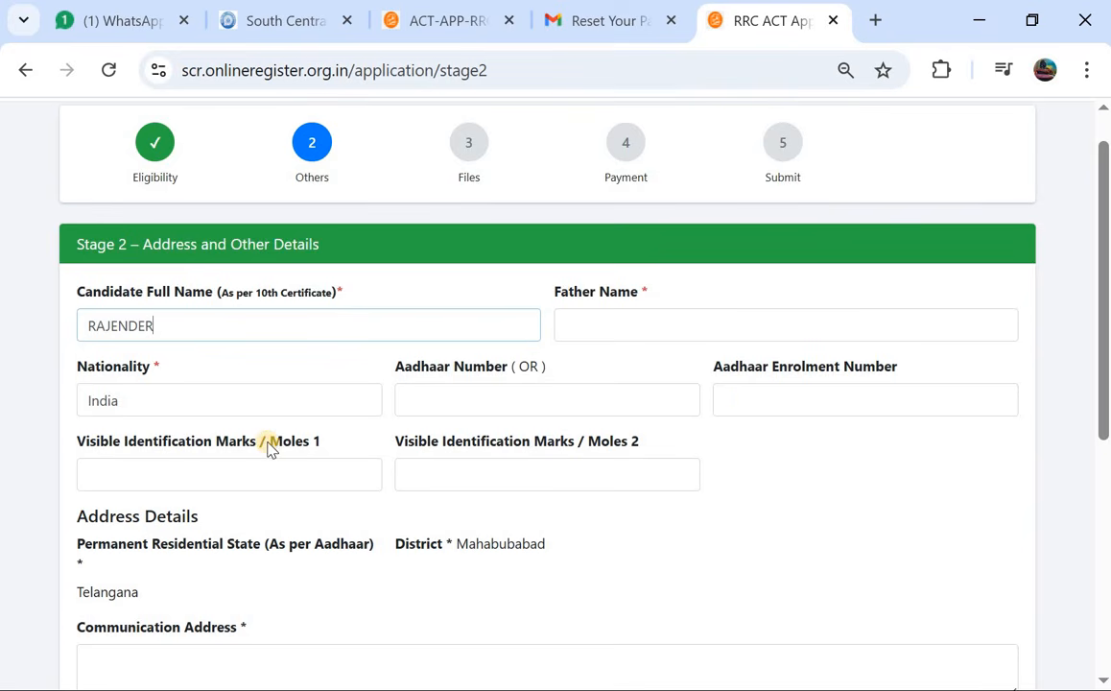
scroll(254, 437, down, 1)
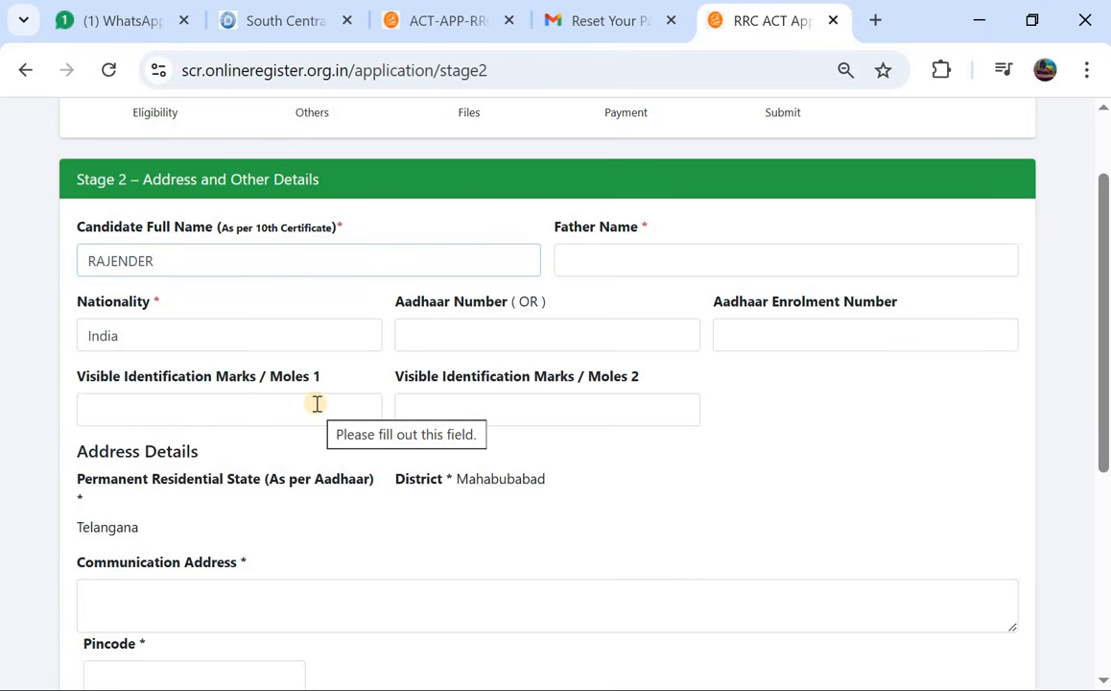
scroll(355, 393, down, 1)
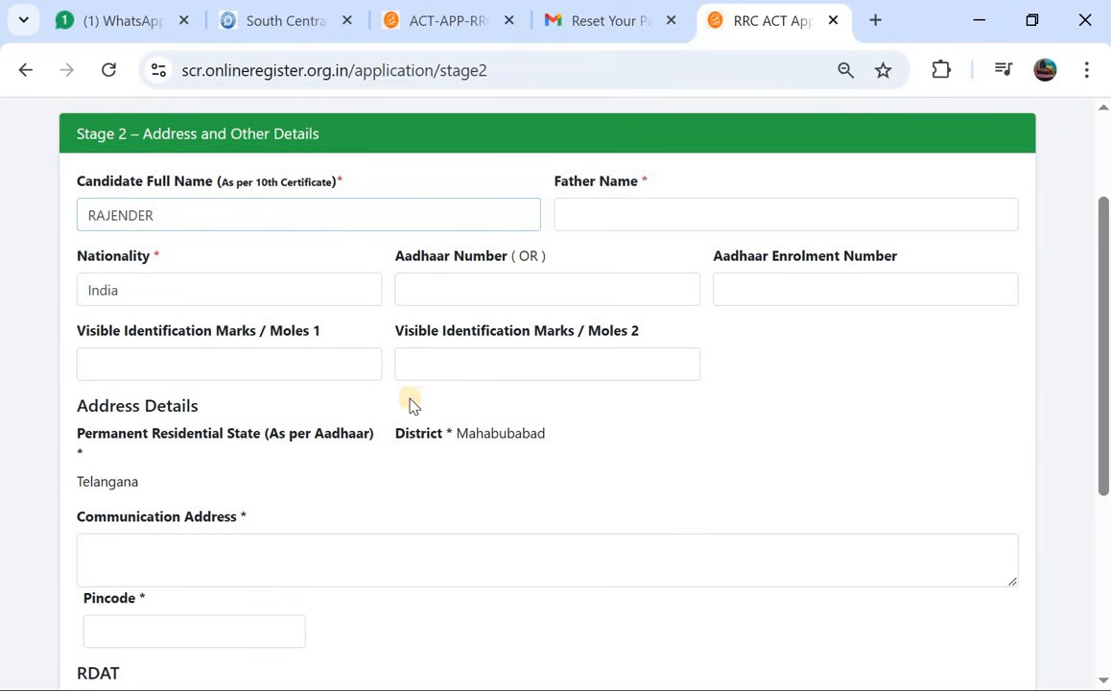
scroll(347, 350, down, 1)
scroll(218, 363, down, 3)
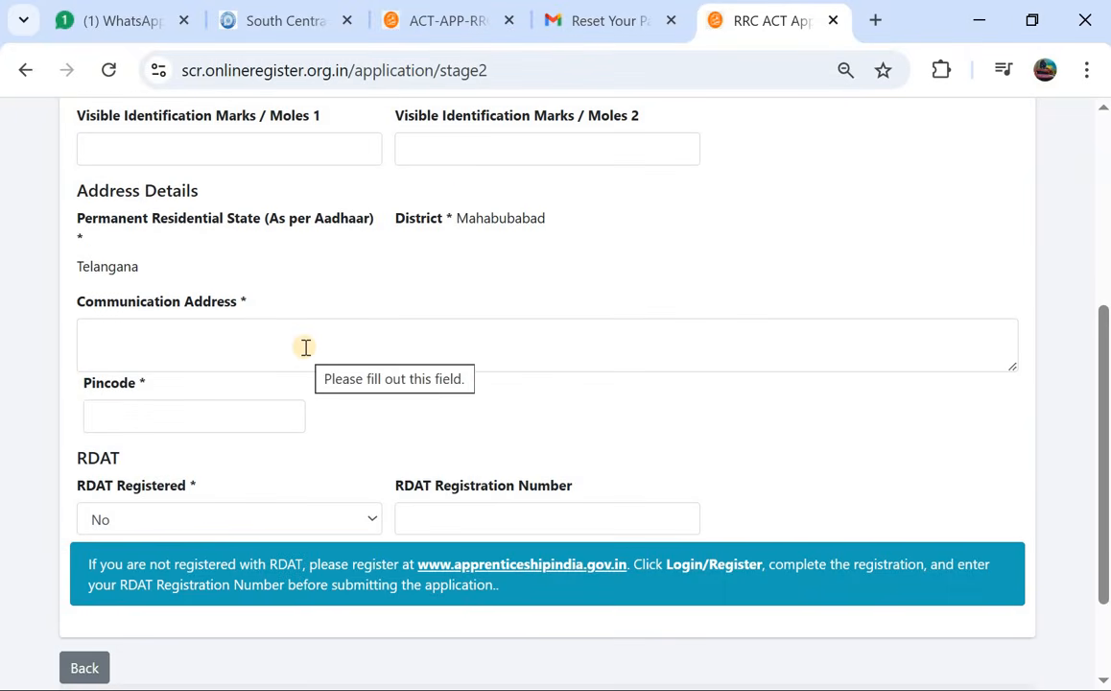
scroll(305, 347, down, 1)
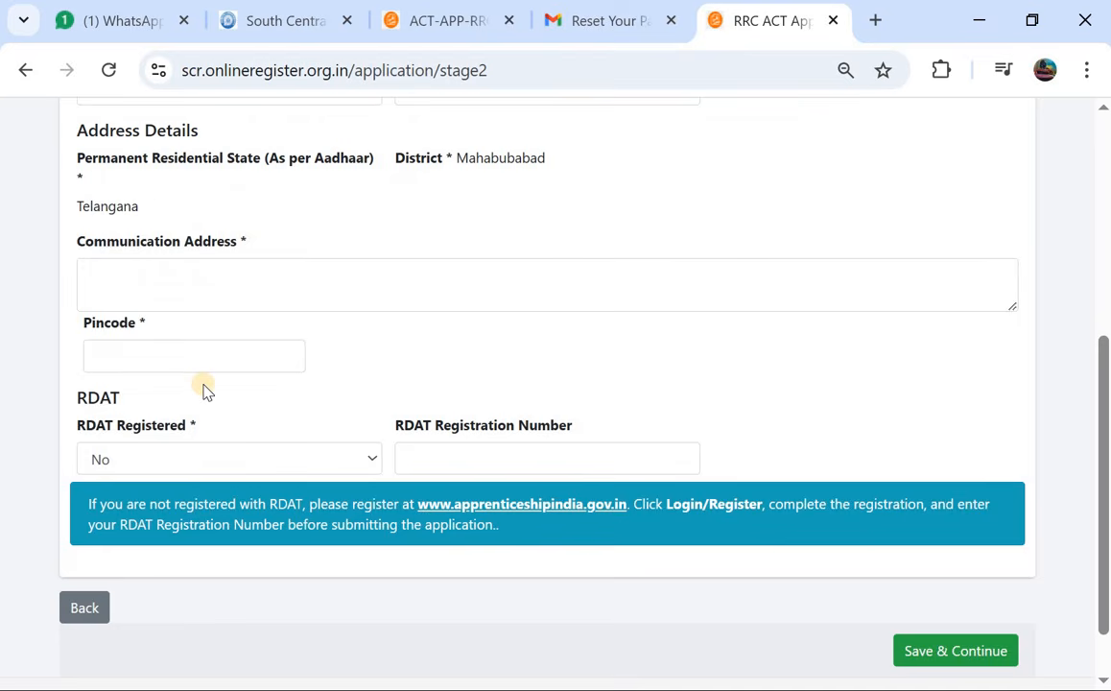
scroll(197, 386, down, 1)
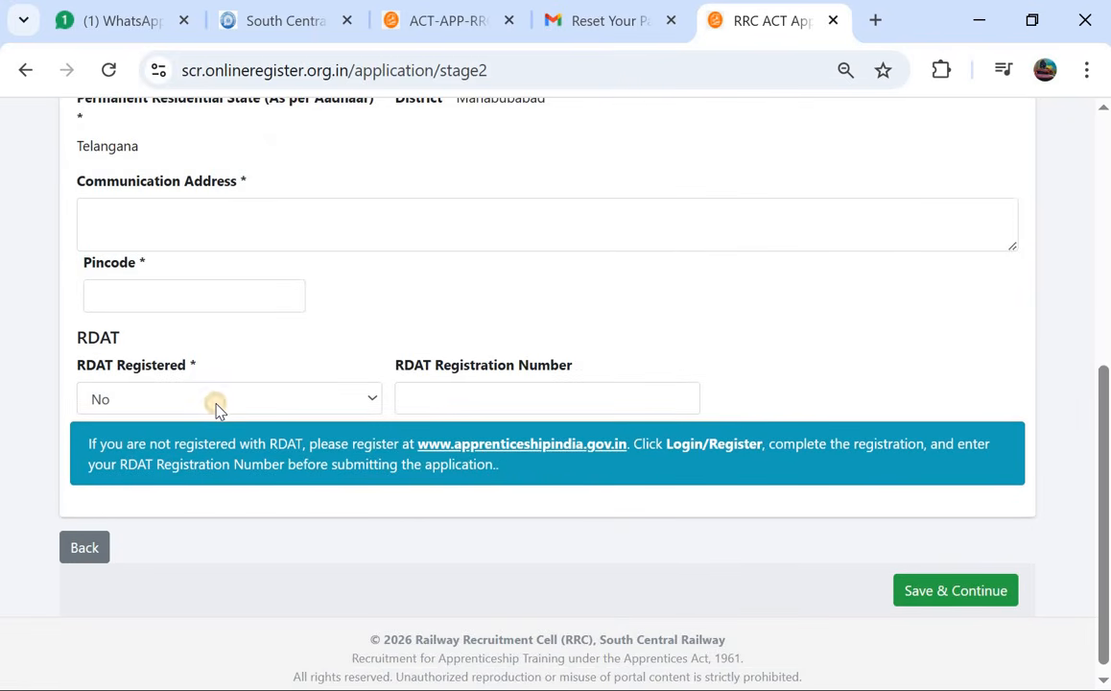
Set RDAT Registered to No, then save the Stage 2 details and continue to document upload.
click(216, 399)
click(188, 457)
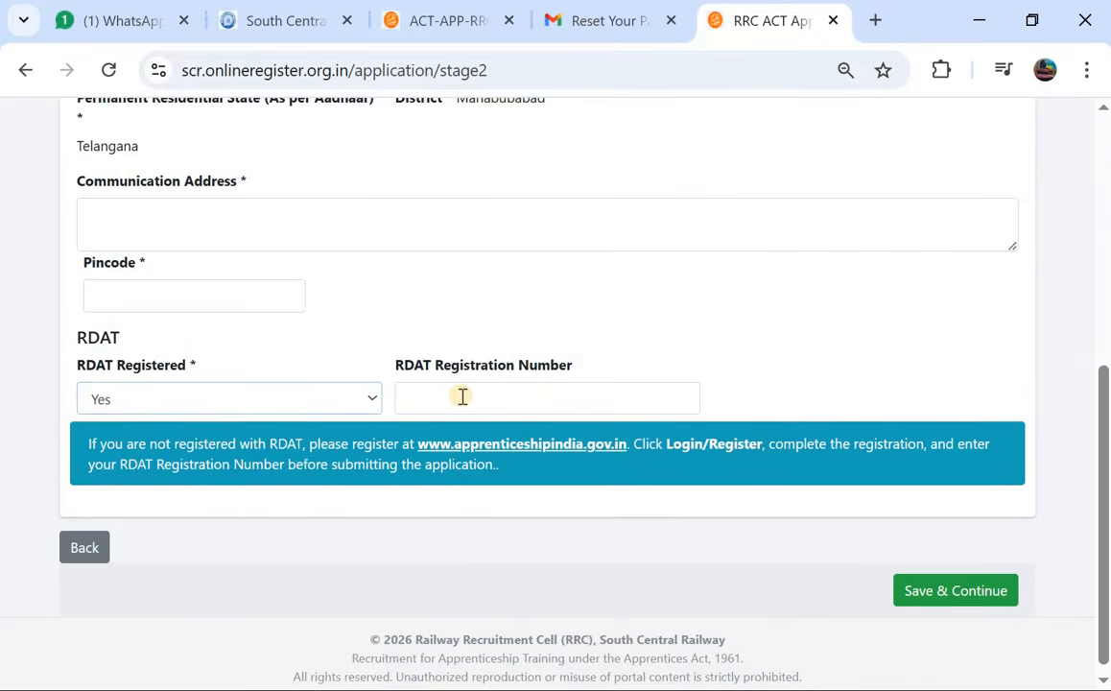
click(307, 399)
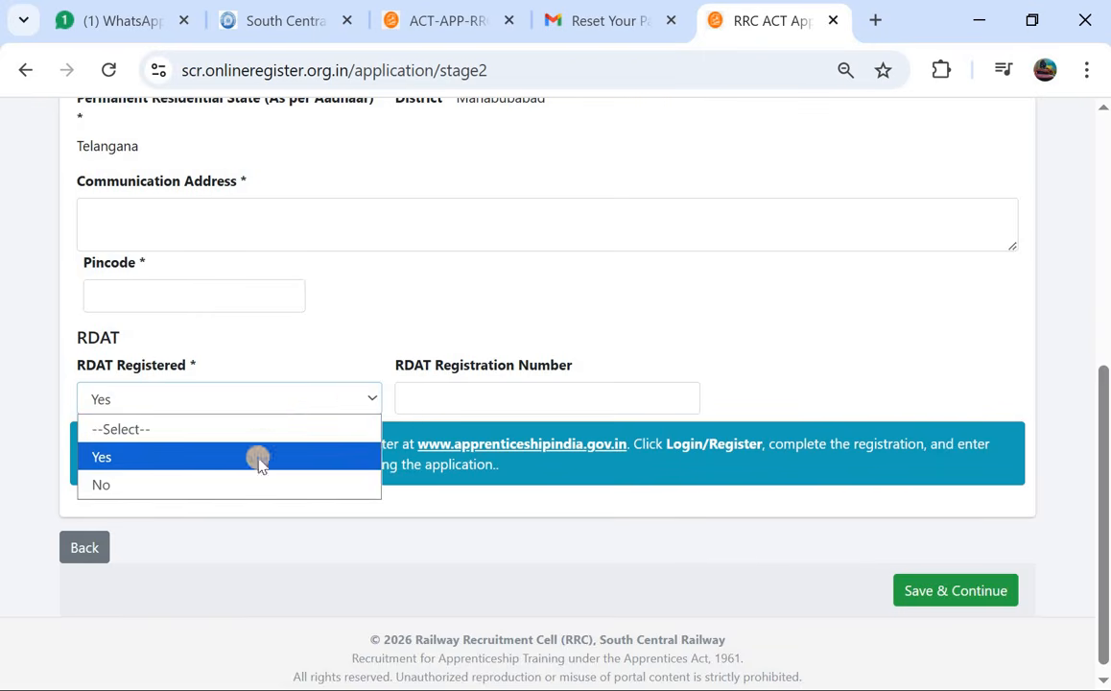
click(268, 489)
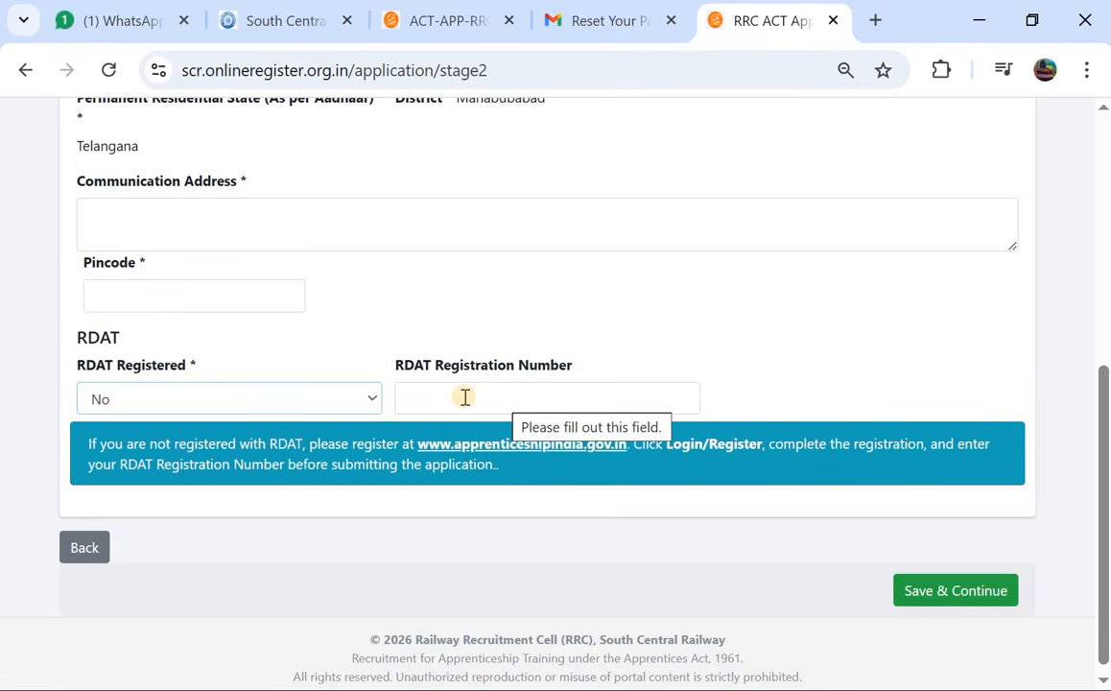
click(935, 594)
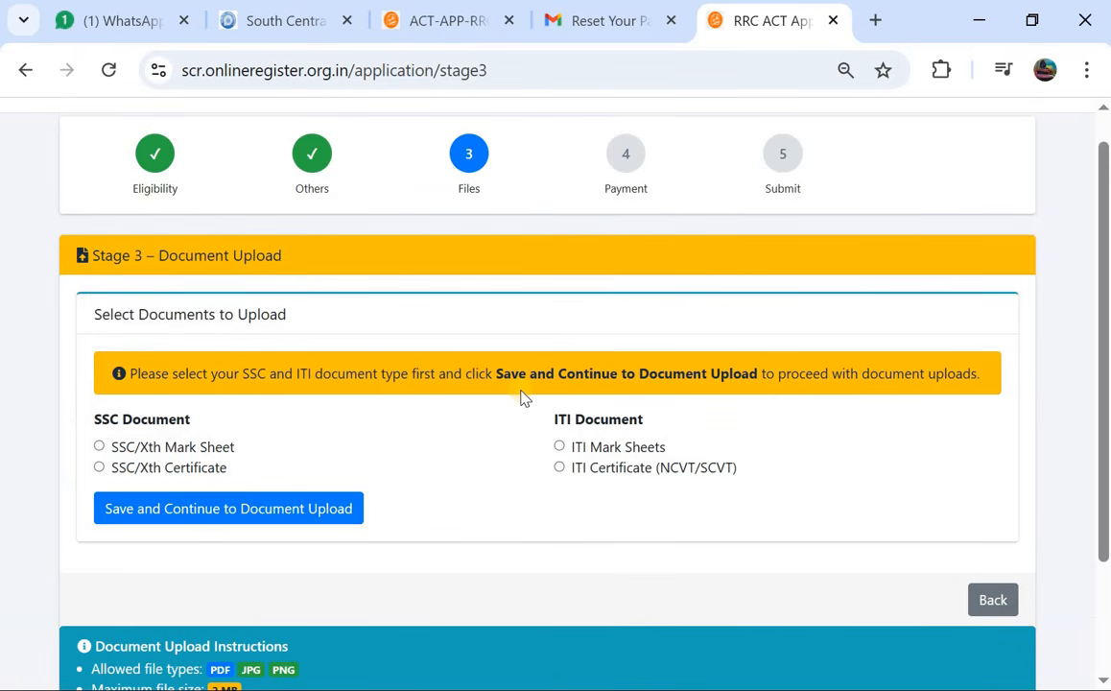
Select SSC/Xth Mark Sheet and ITI Mark Sheets as the documents to upload and save the choice.
click(100, 447)
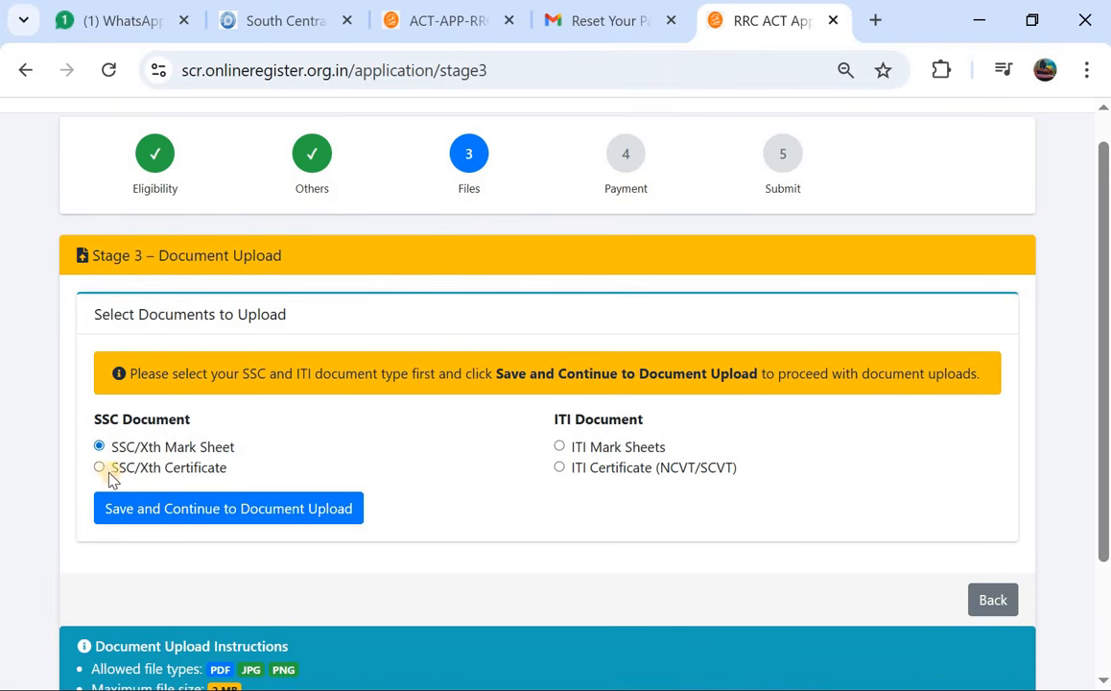
click(559, 447)
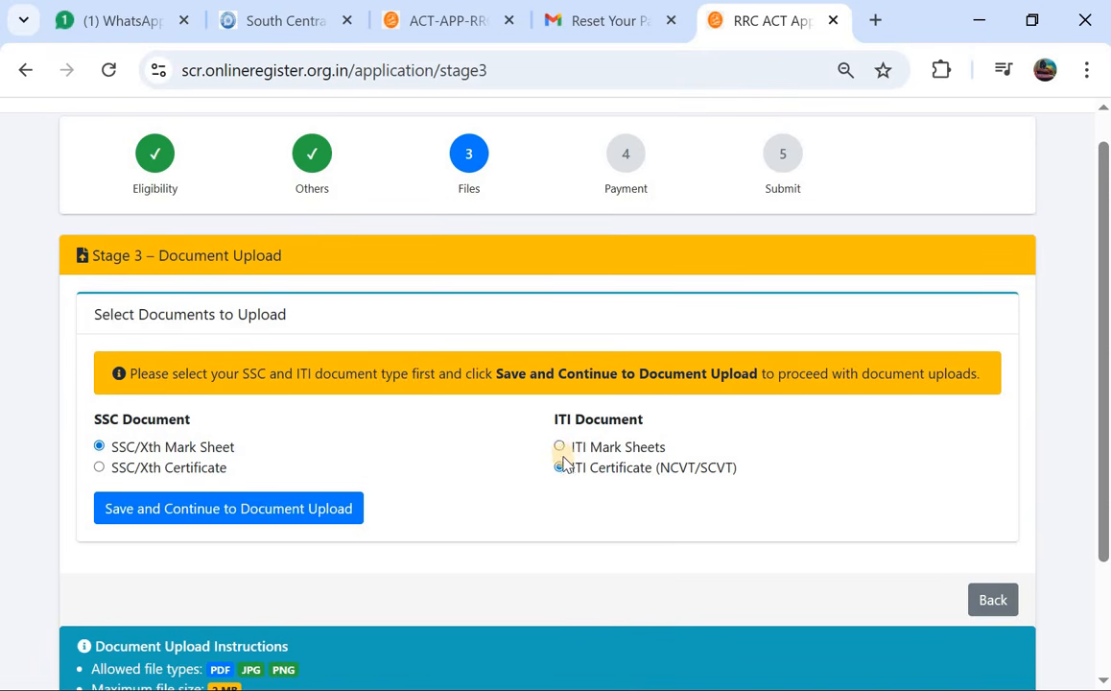
click(560, 446)
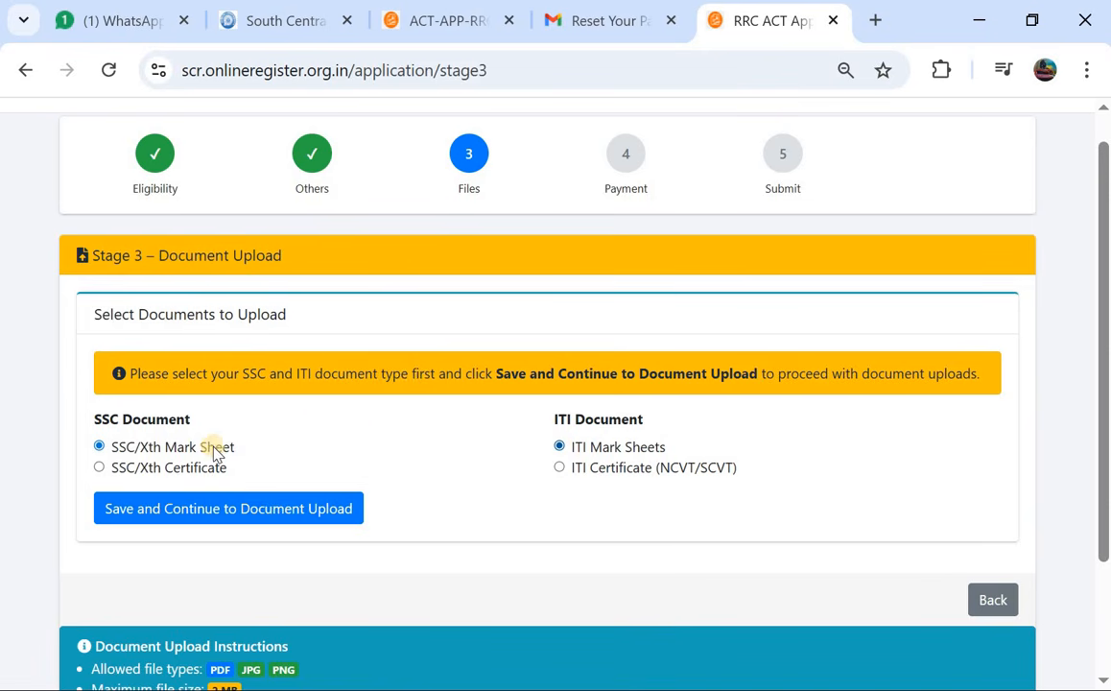
click(226, 511)
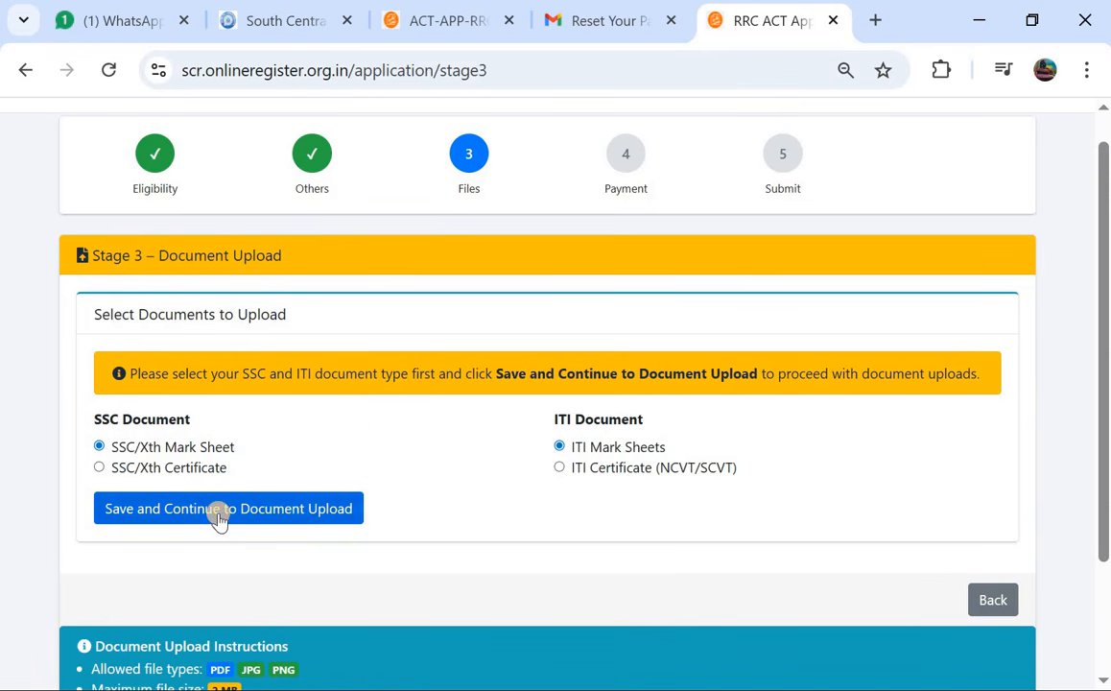
scroll(191, 532, down, 2)
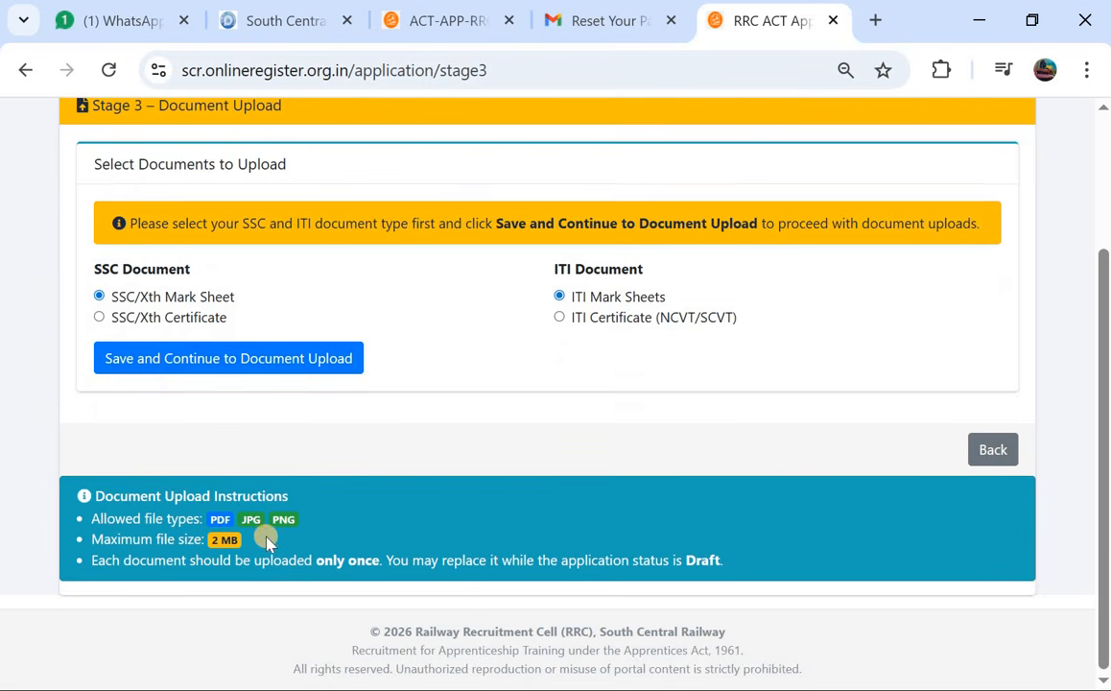
Save the SSC/Xth Mark Sheet and ITI Mark Sheets selection and review the mandatory documents in the upload list.
click(160, 363)
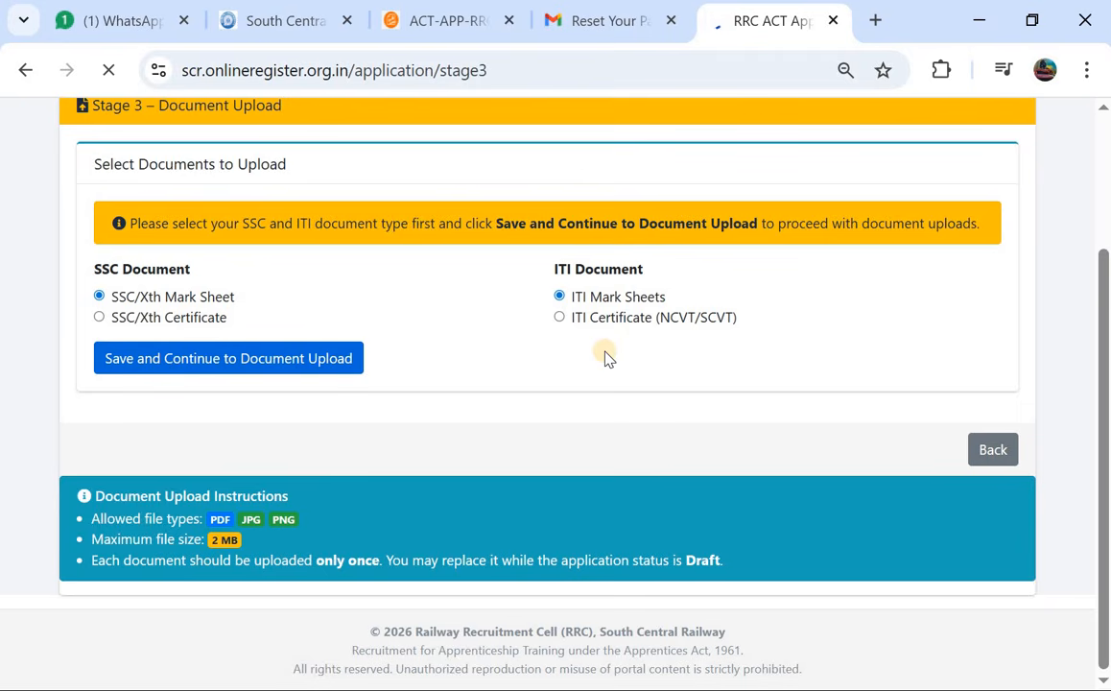
scroll(272, 404, down, 3)
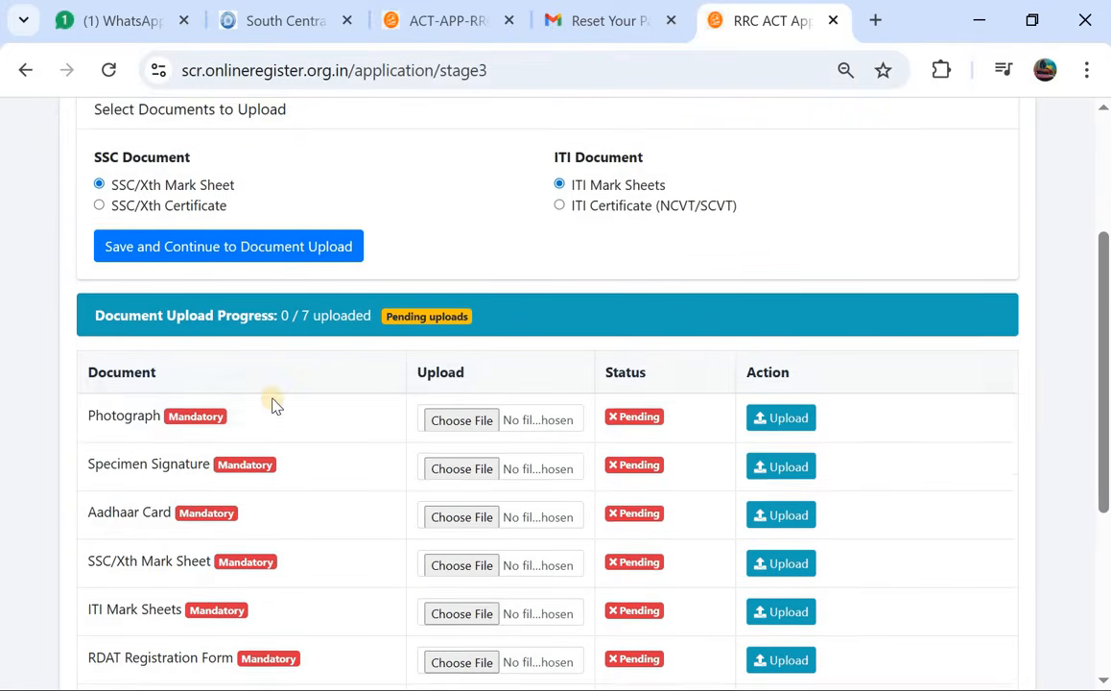
scroll(268, 374, down, 1)
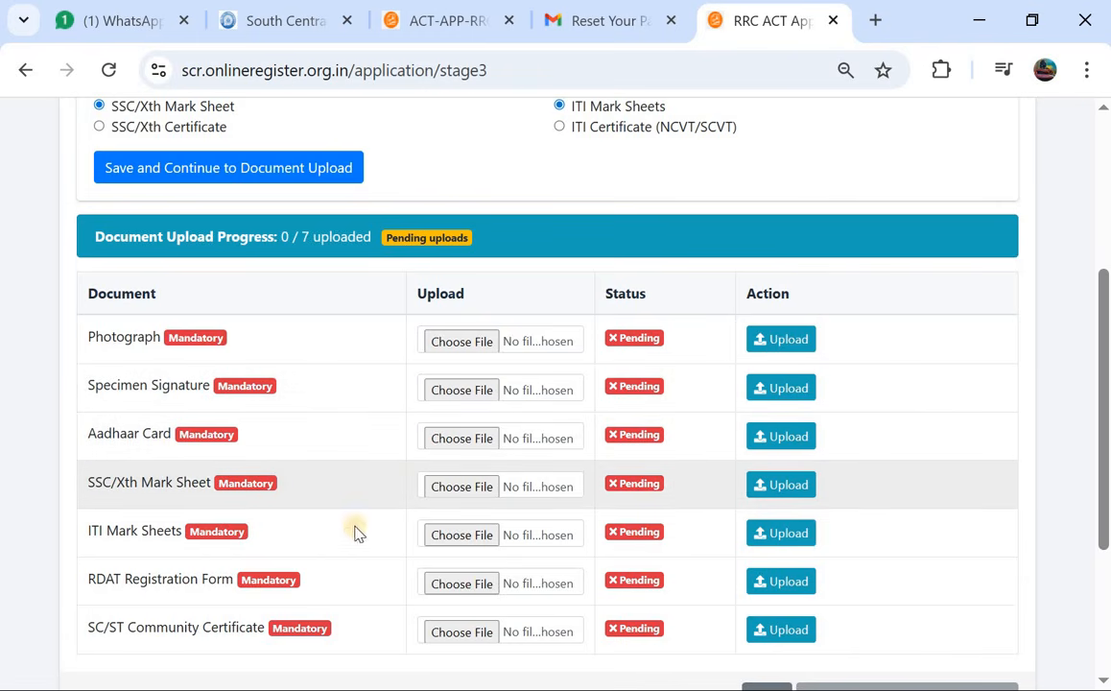
scroll(456, 538, down, 1)
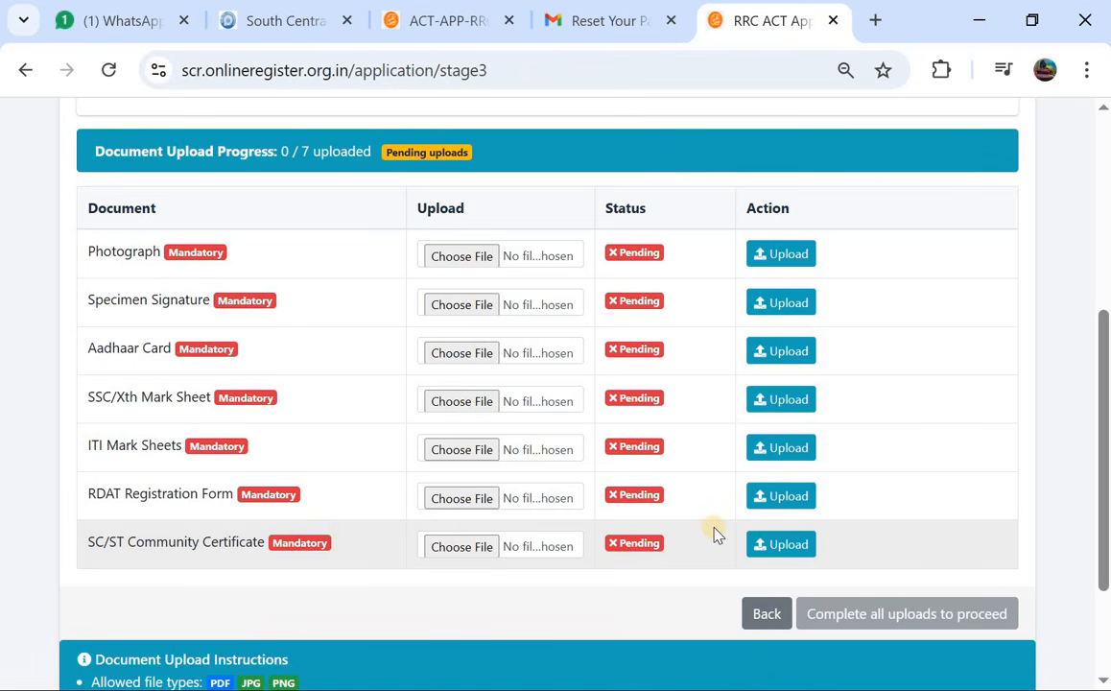
scroll(714, 533, up, 2)
scroll(714, 534, down, 3)
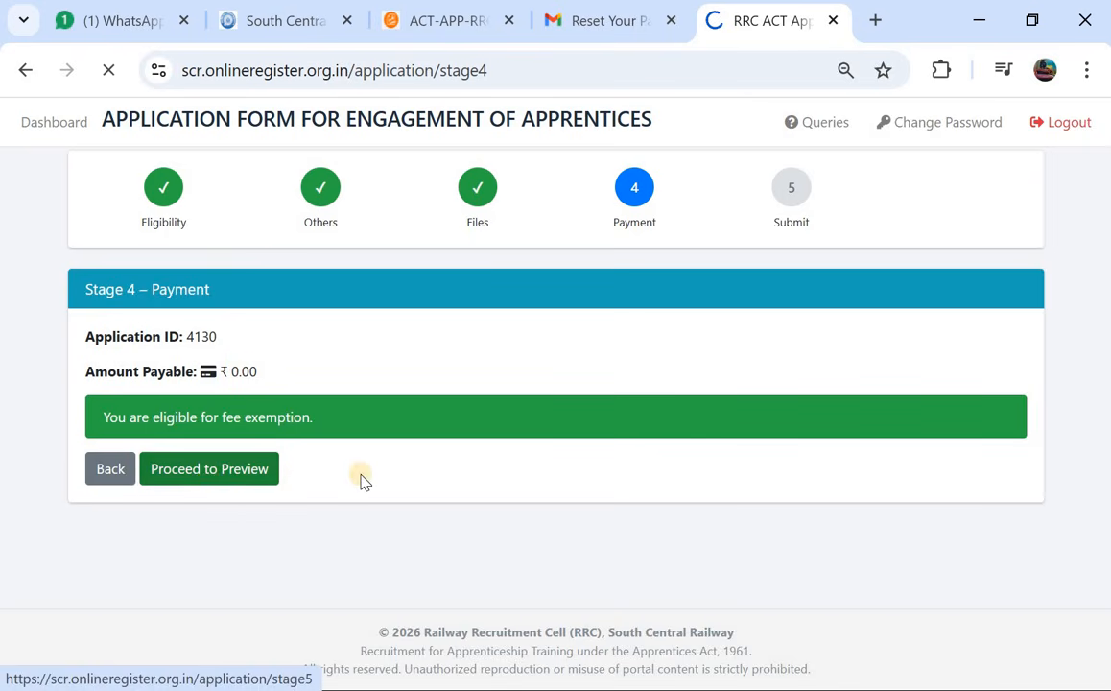
Review the application preview from personal details through self declaration, then submit the application and confirm the submission.
scroll(361, 480, down, 15)
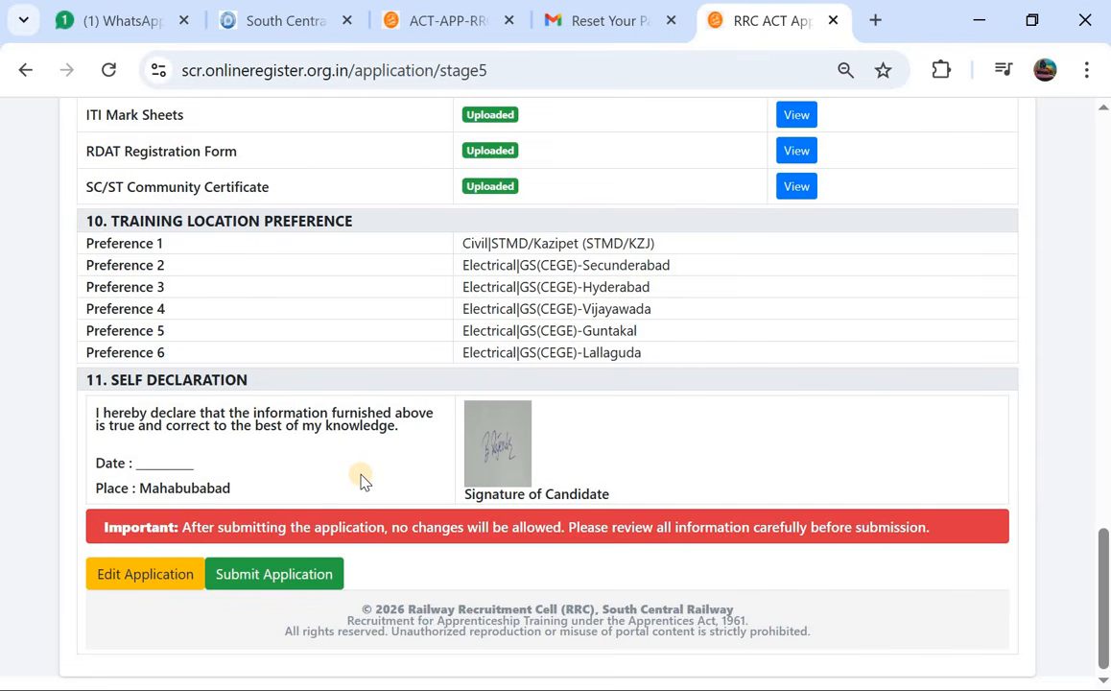
scroll(361, 480, up, 2)
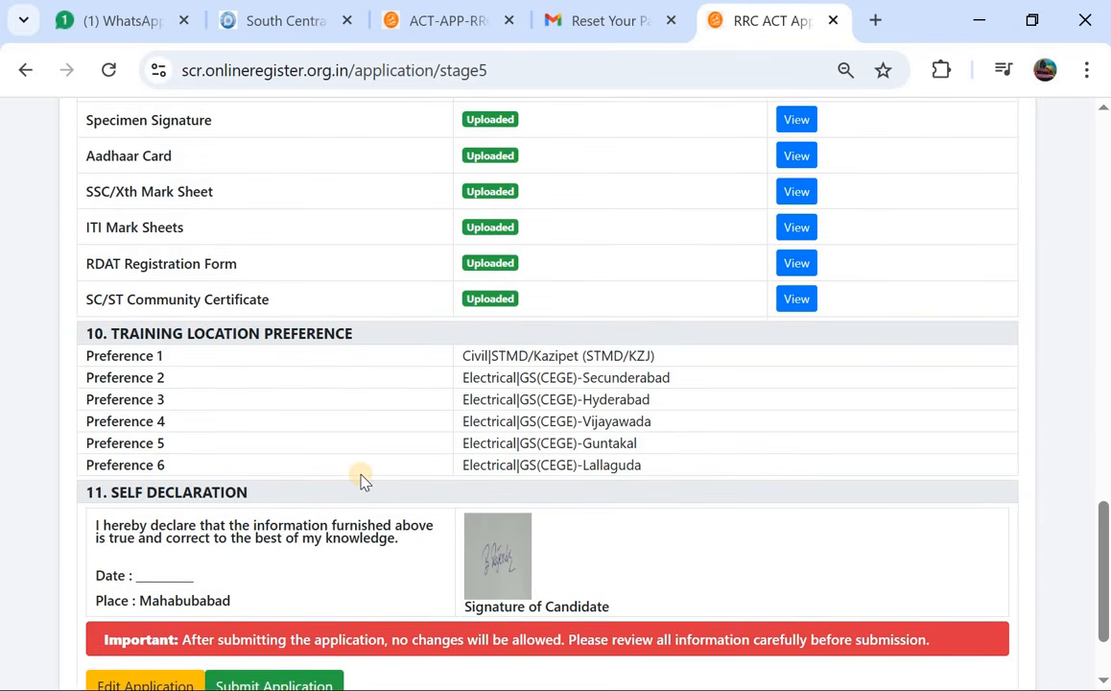
scroll(360, 480, up, 7)
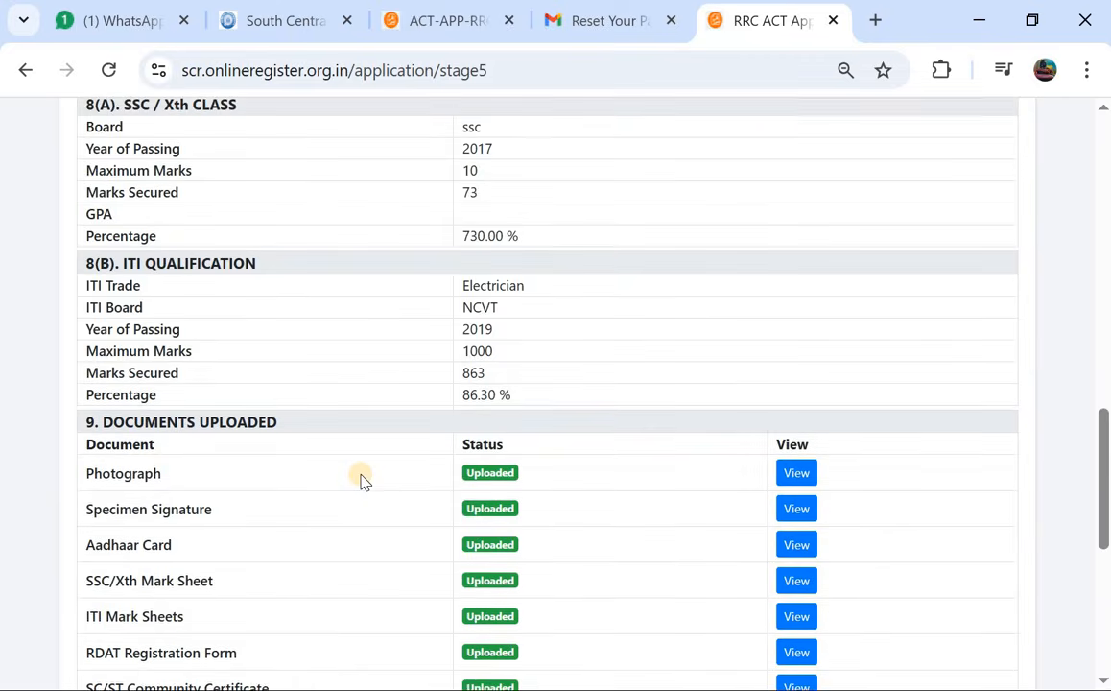
scroll(361, 480, up, 20)
scroll(361, 479, down, 20)
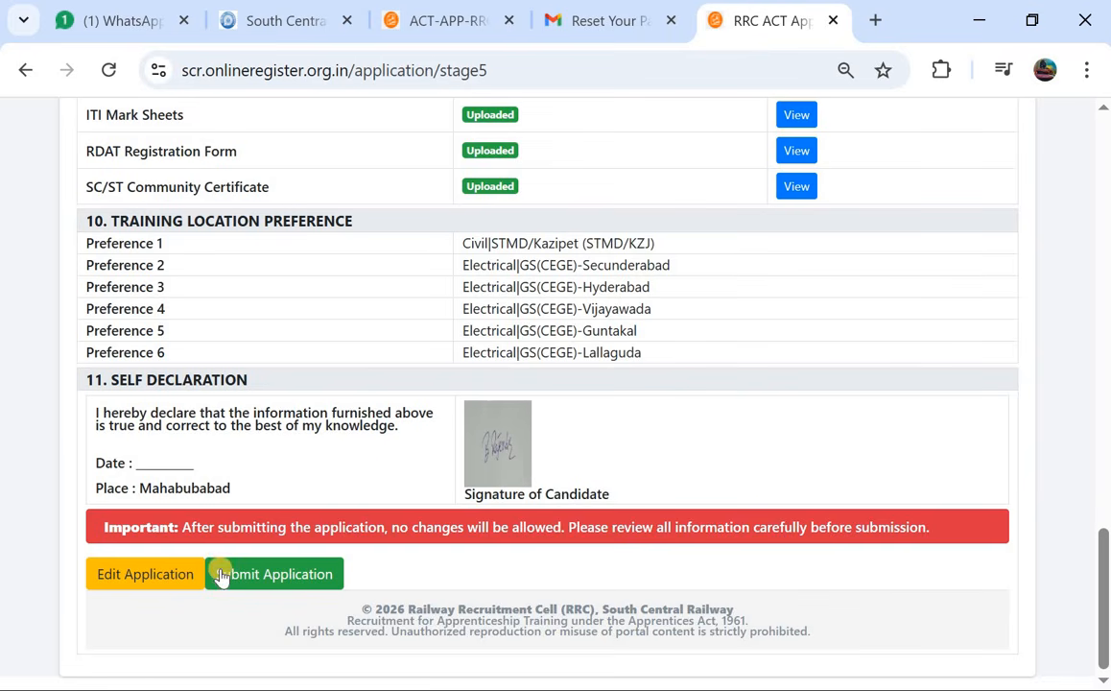
click(273, 581)
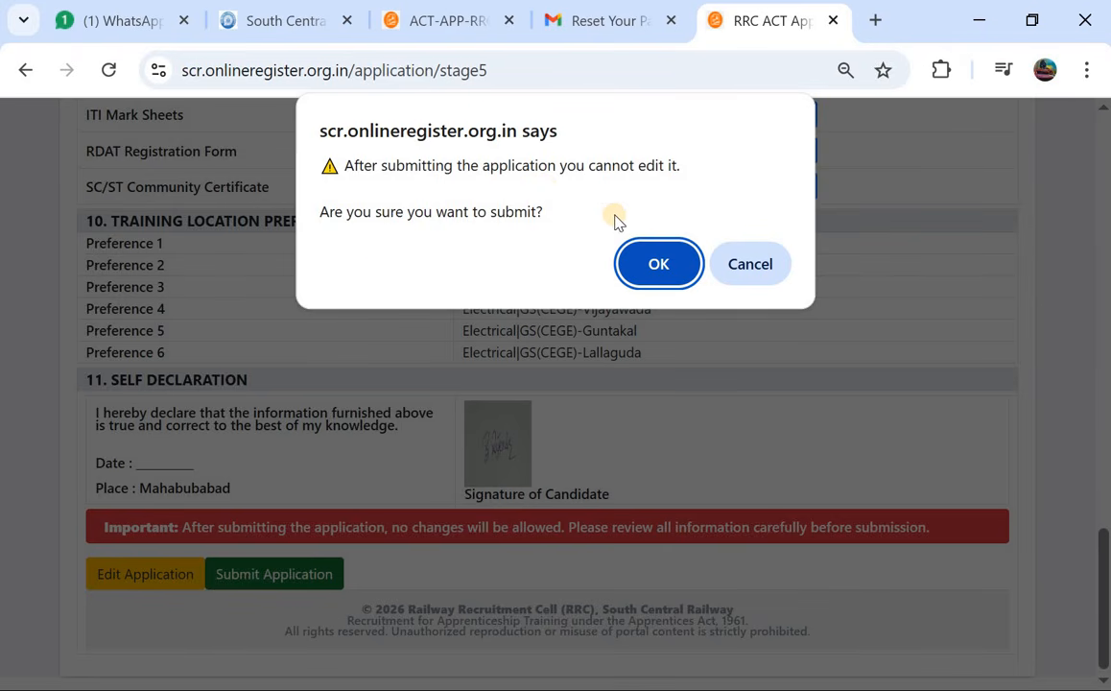
click(645, 266)
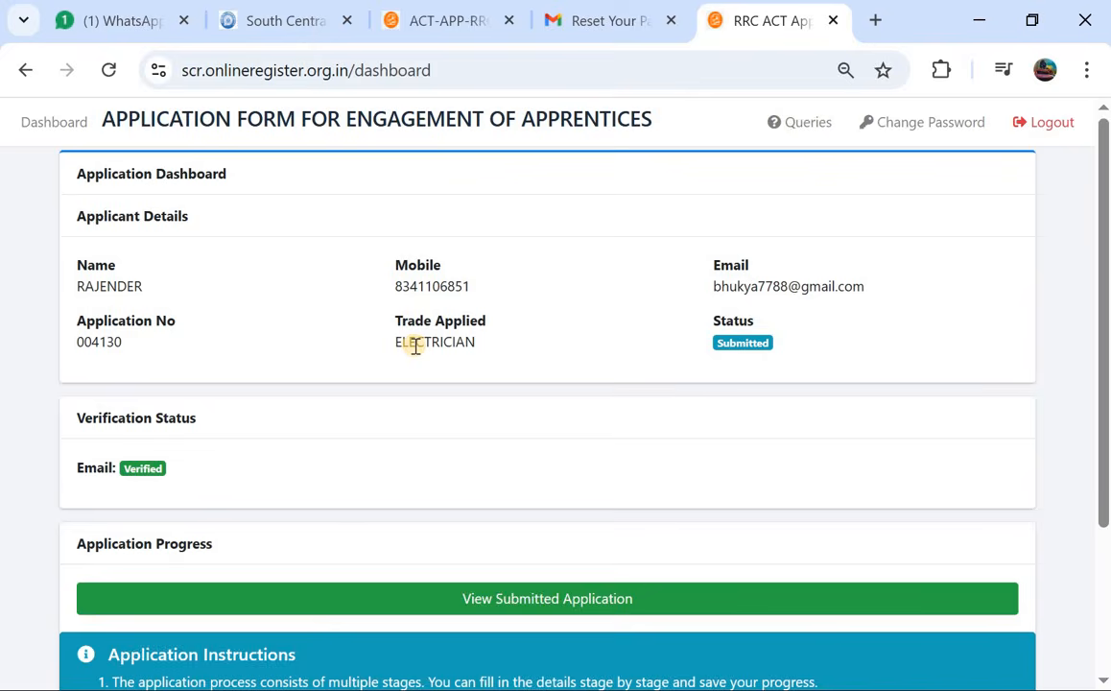
Open the submitted application from the dashboard and check its personal details, uploaded documents, training location preferences and declaration.
scroll(414, 346, down, 1)
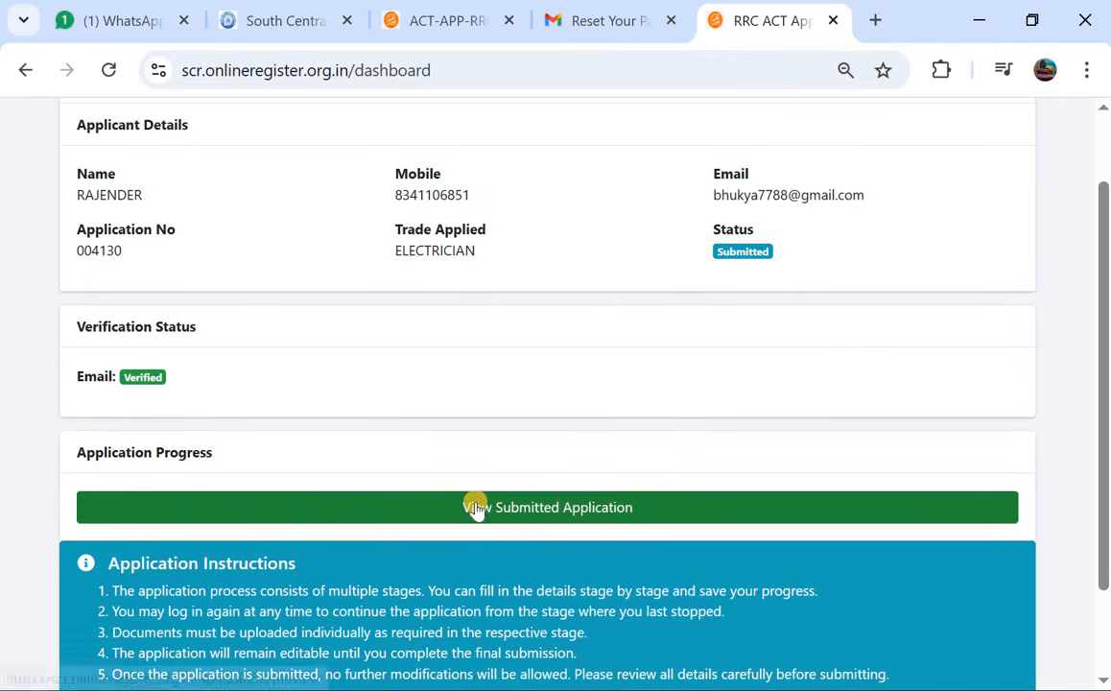
click(475, 508)
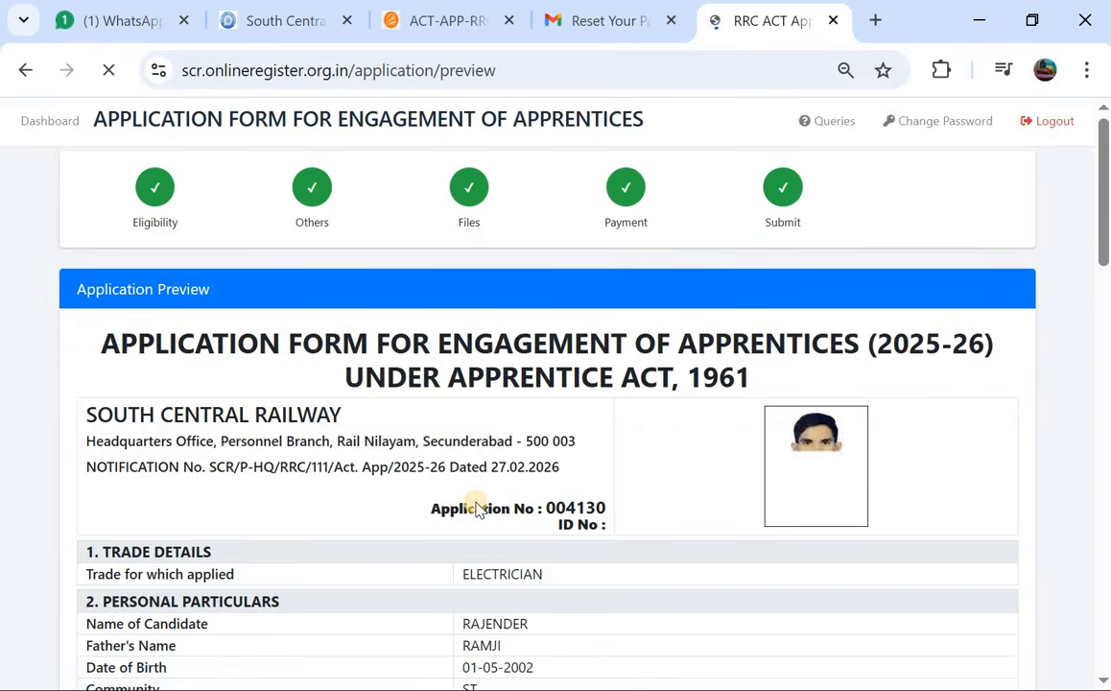
scroll(475, 507, down, 20)
scroll(475, 507, up, 2)
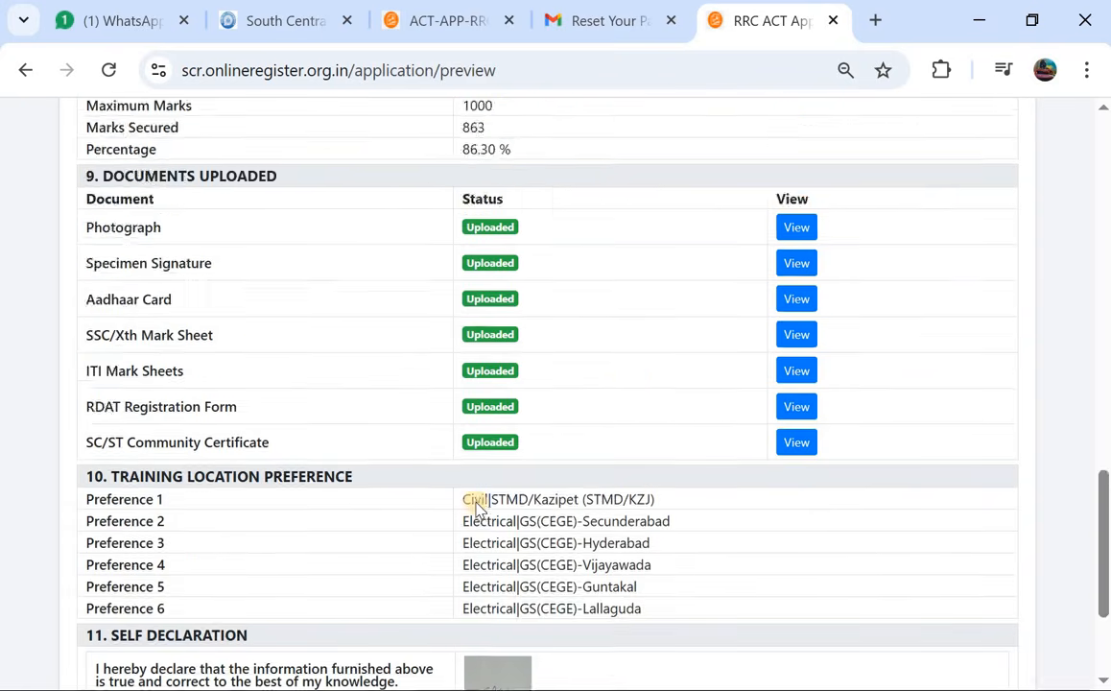
scroll(476, 508, up, 15)
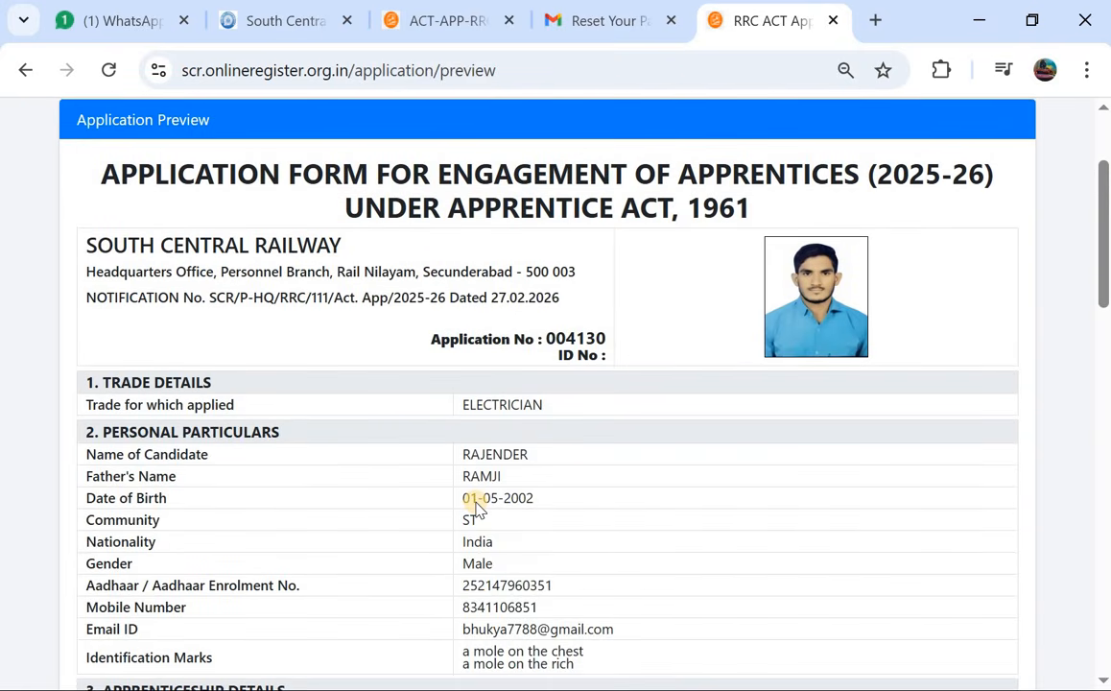
scroll(476, 508, down, 18)
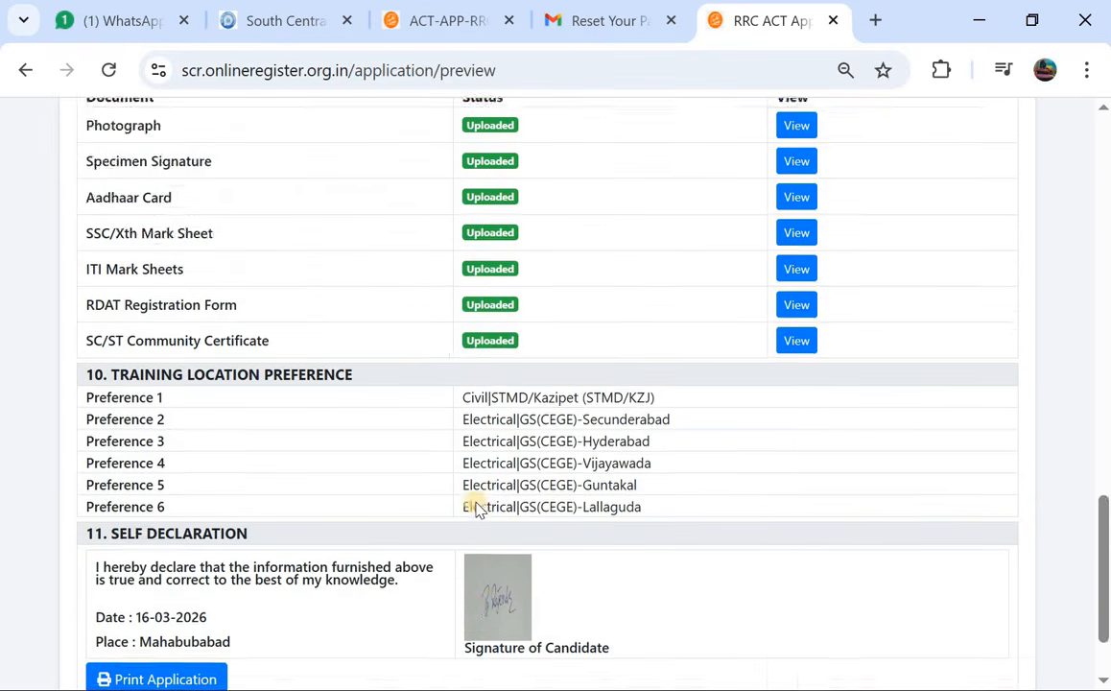
scroll(315, 464, up, 15)
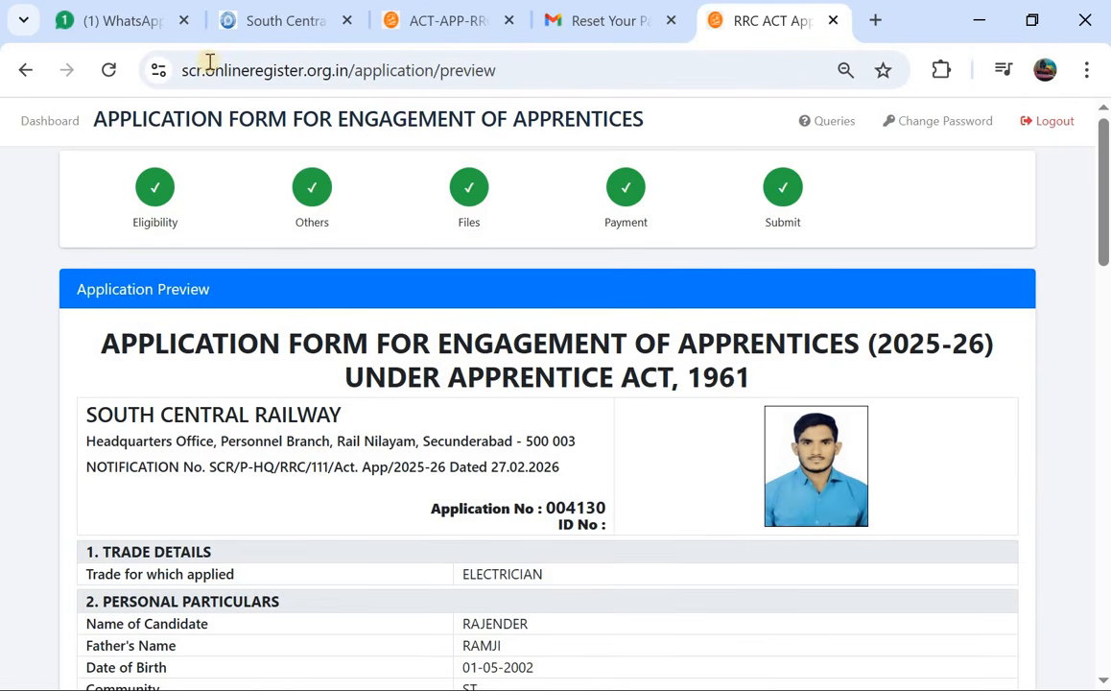
Switch to the South Central Railway website and look through its home page sections and notices.
click(266, 35)
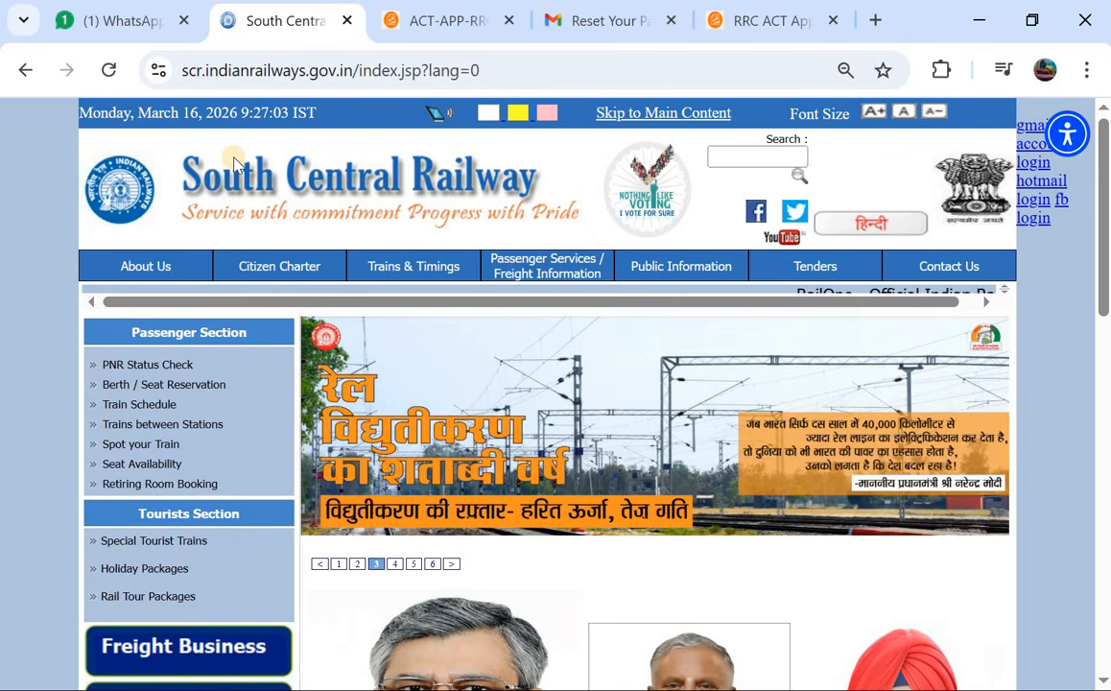
scroll(235, 163, down, 5)
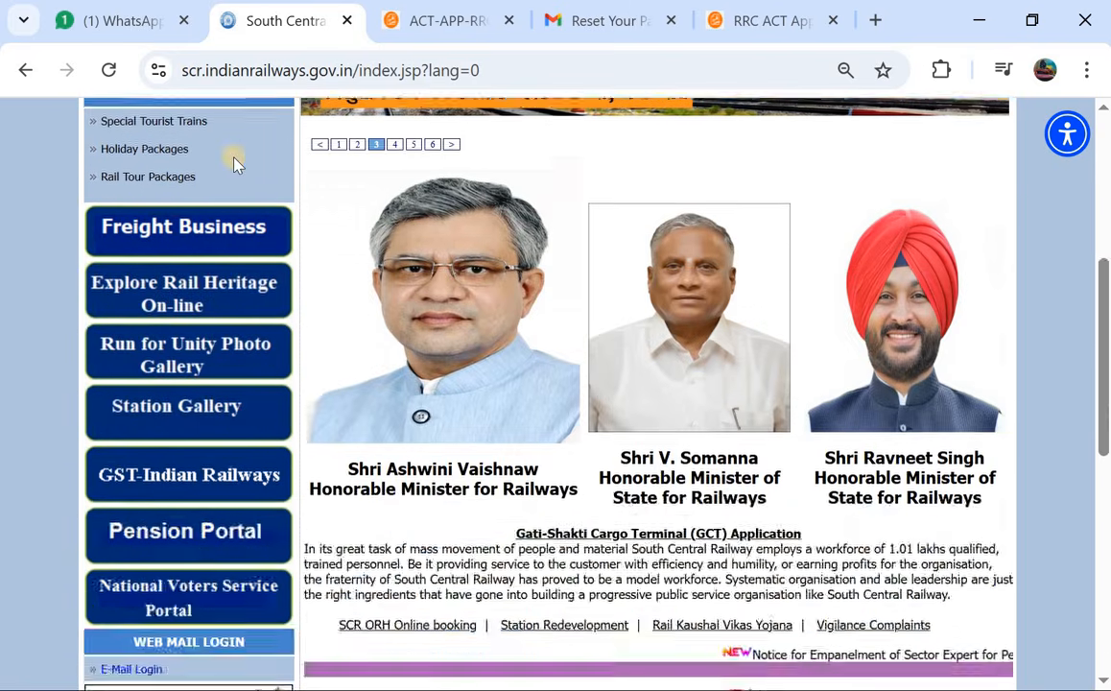
scroll(234, 163, down, 2)
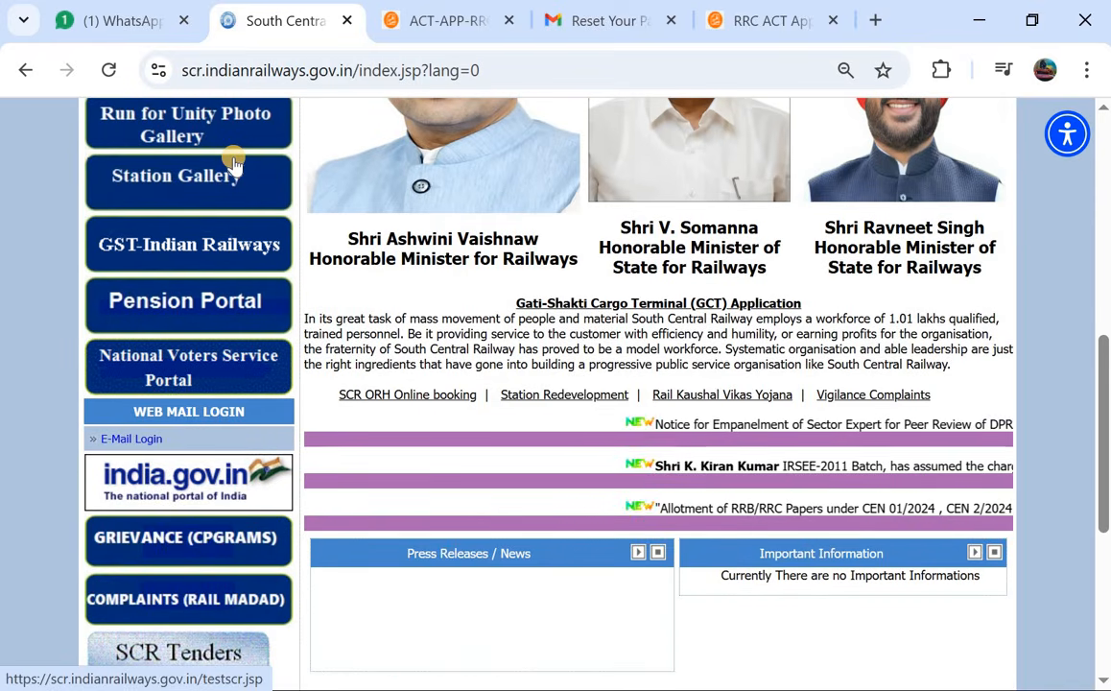
scroll(235, 163, down, 2)
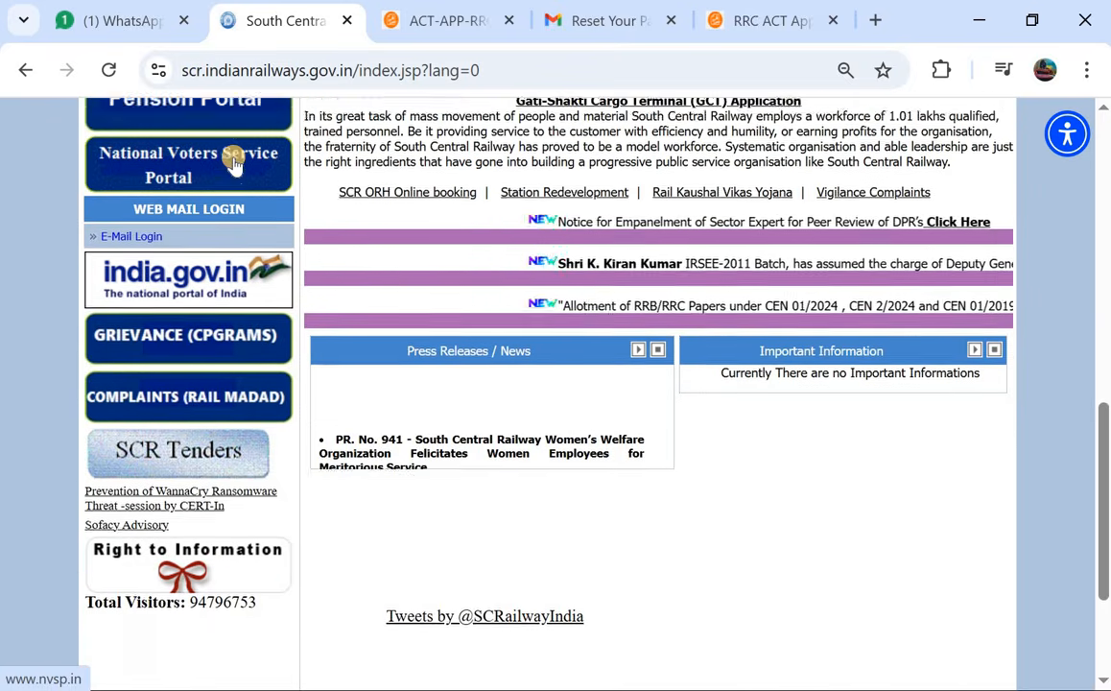
scroll(235, 163, up, 4)
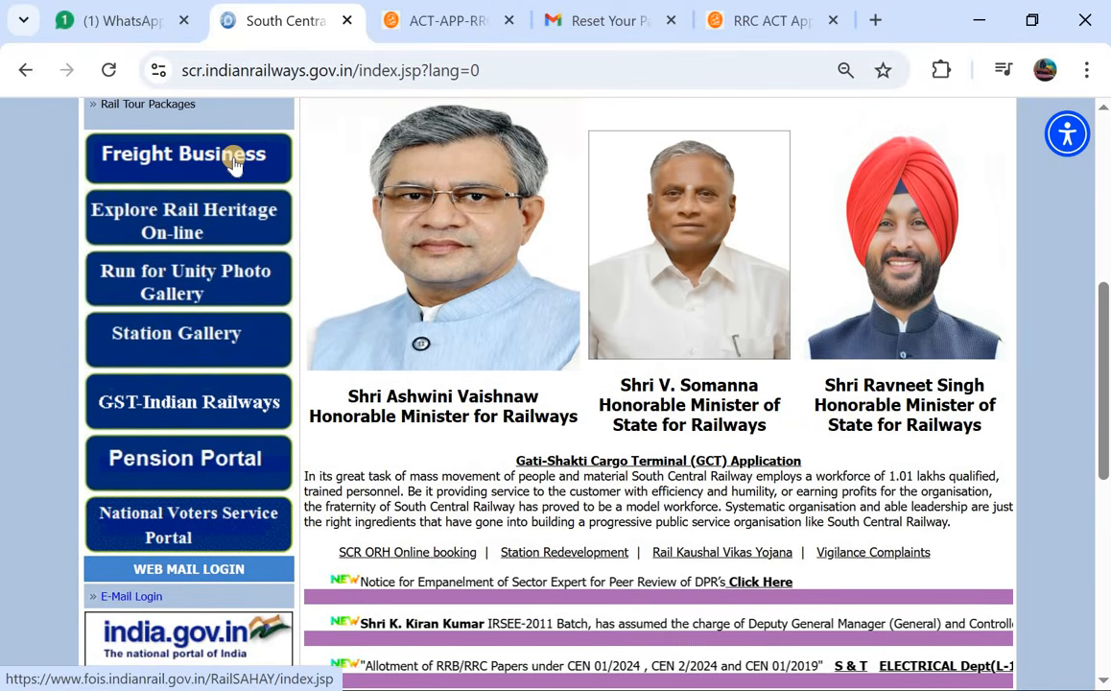
scroll(235, 158, up, 5)
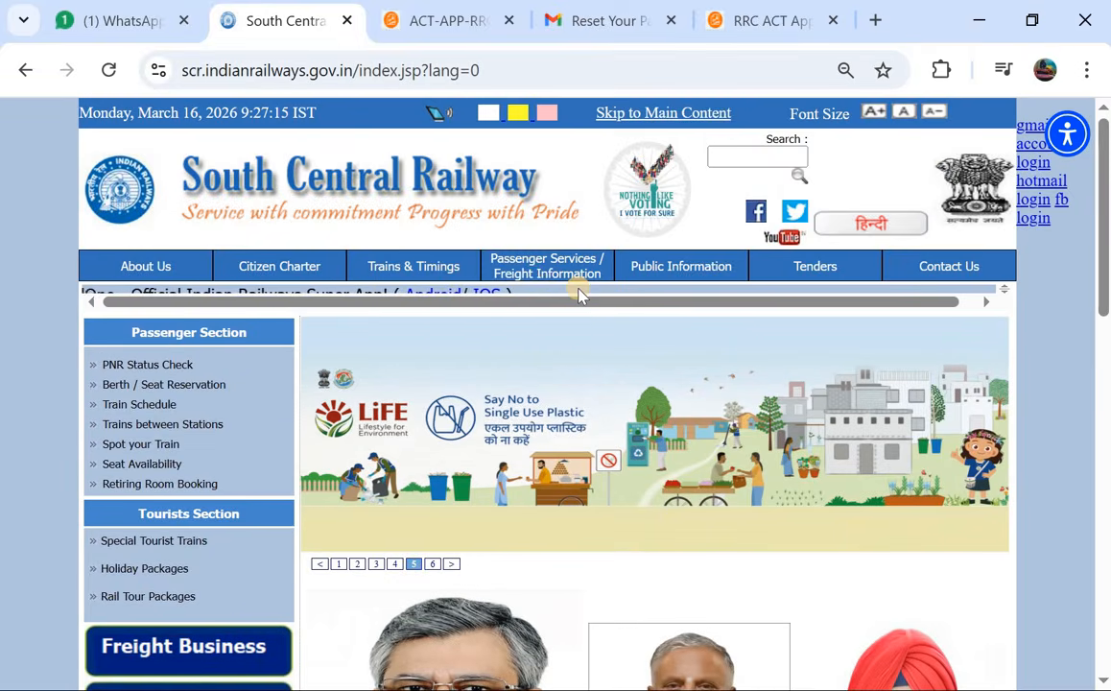